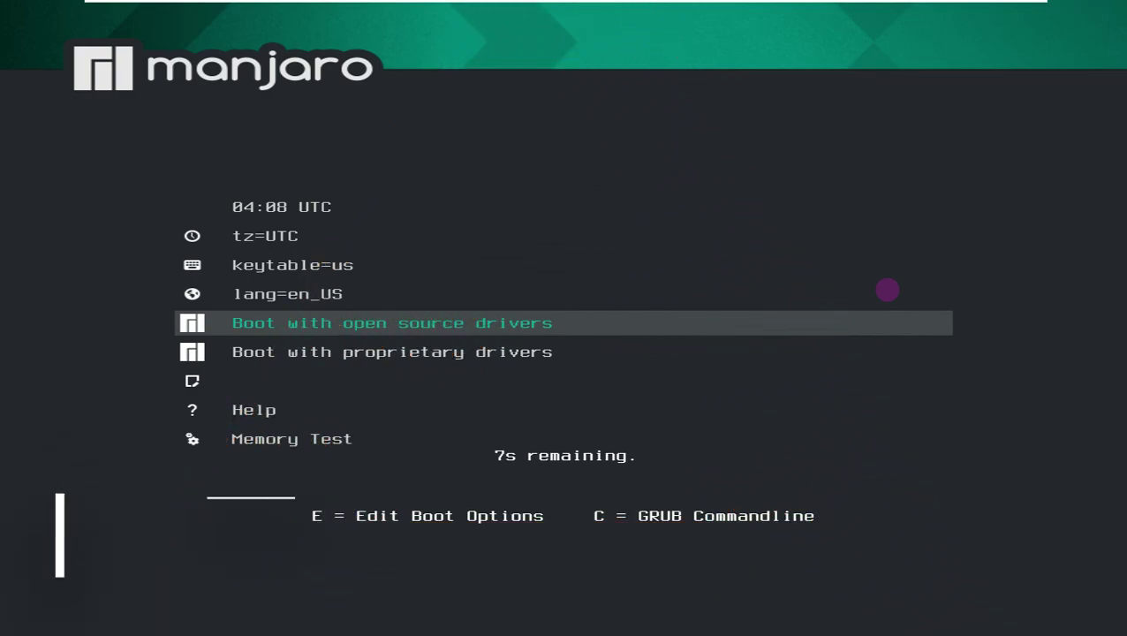
# - Halt the GRUB countdown, browse the boot entries, and boot with the open source drivers
pyautogui.press('Down')
pyautogui.press('Up')
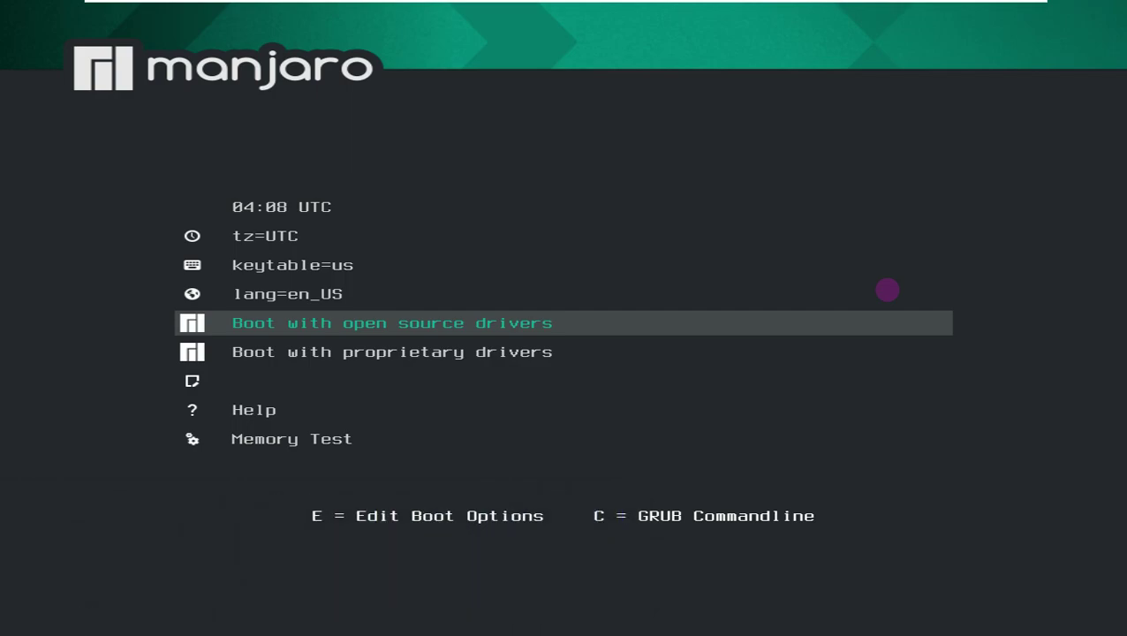
pyautogui.press('Up')
pyautogui.press('Up')
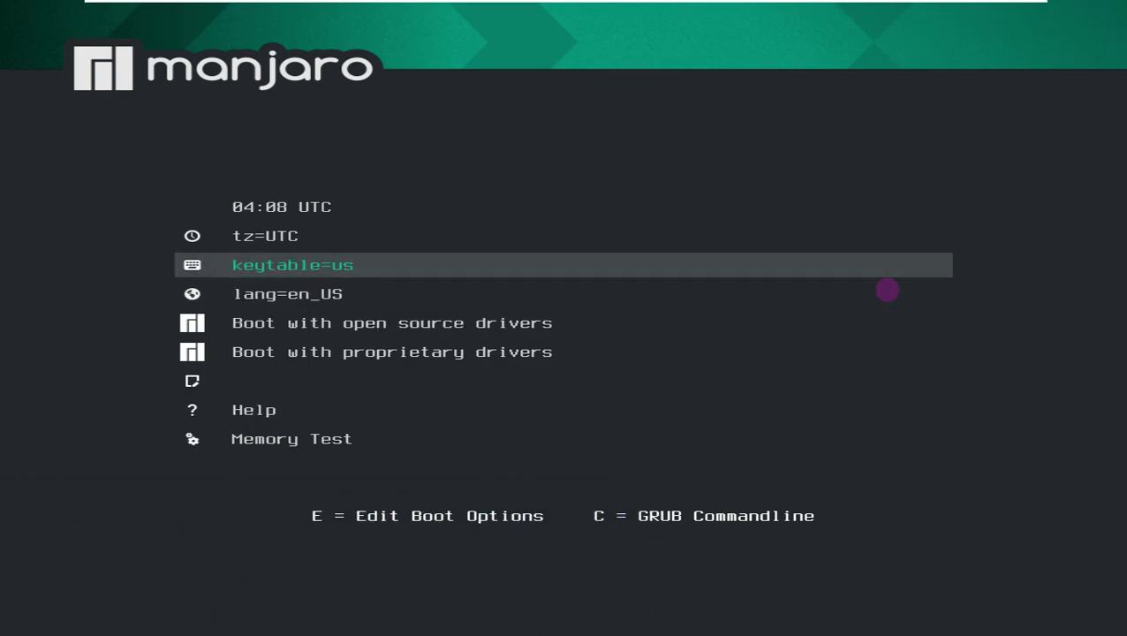
pyautogui.press('Up')
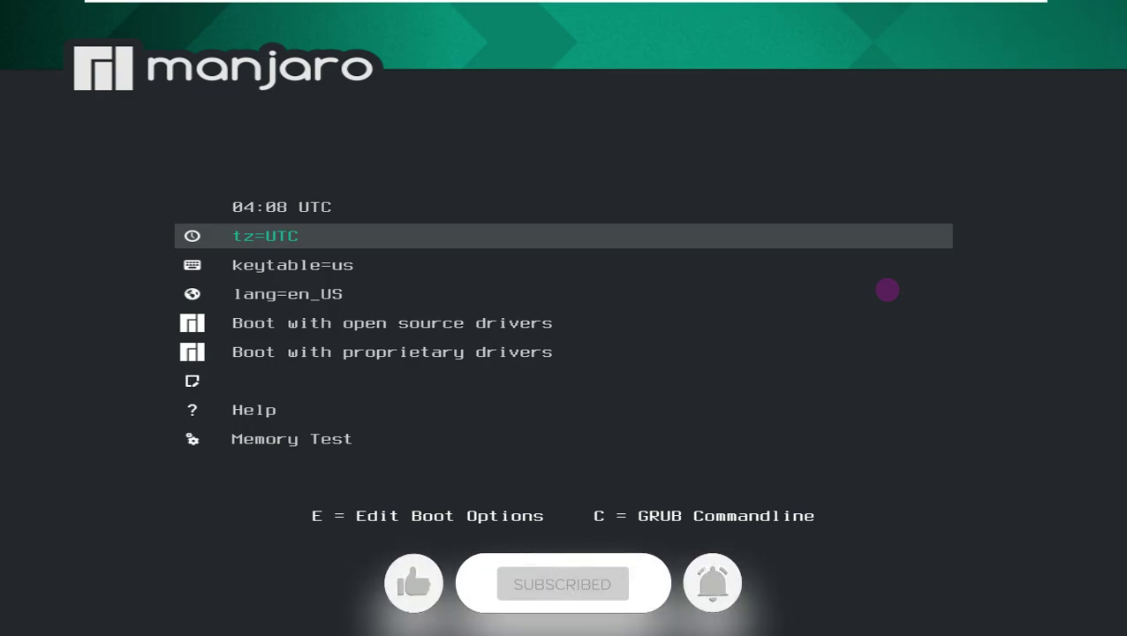
pyautogui.press('Down')
pyautogui.press('Down')
pyautogui.press('Down')
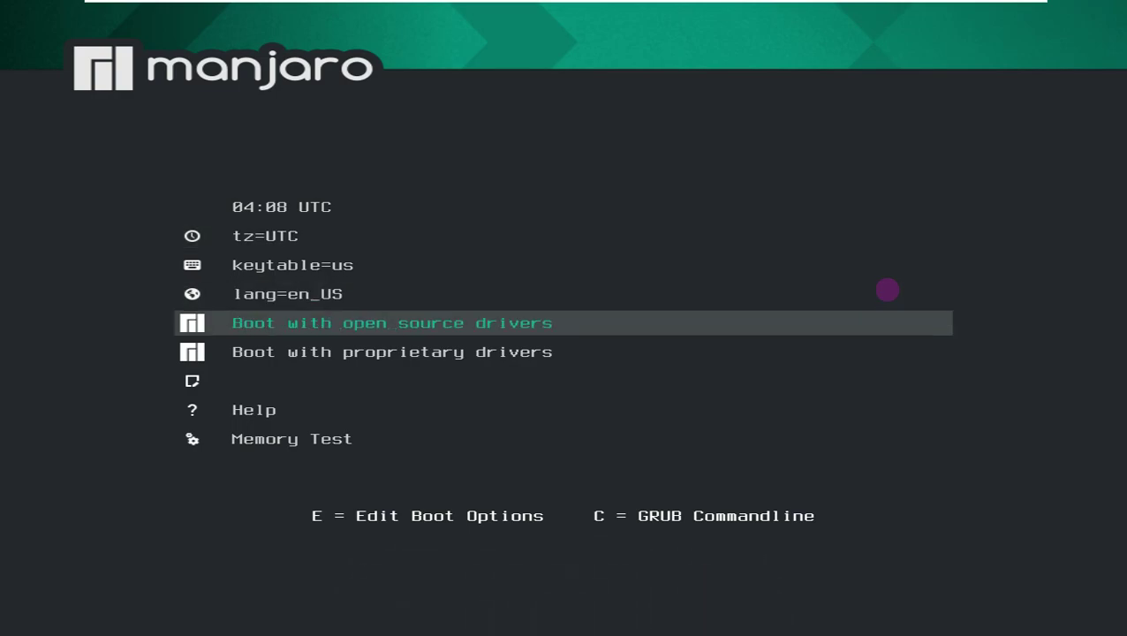
pyautogui.press('Return')
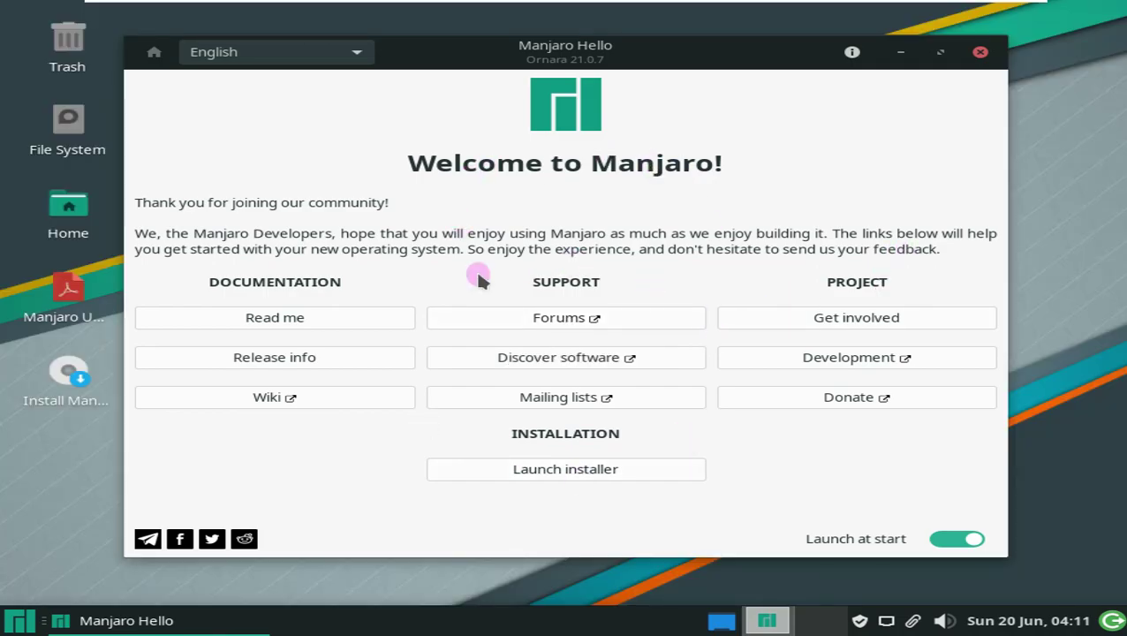
# - Change the screen resolution to 1360x768 in Display settings and keep it
pyautogui.click(11, 621)
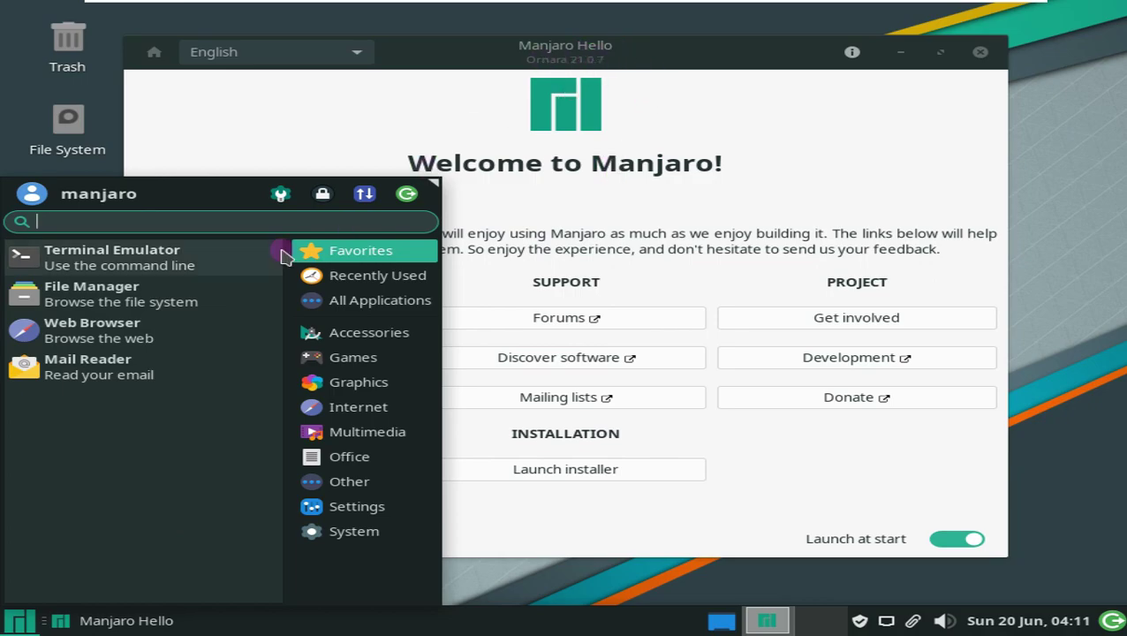
pyautogui.write('di')
pyautogui.click(93, 297)
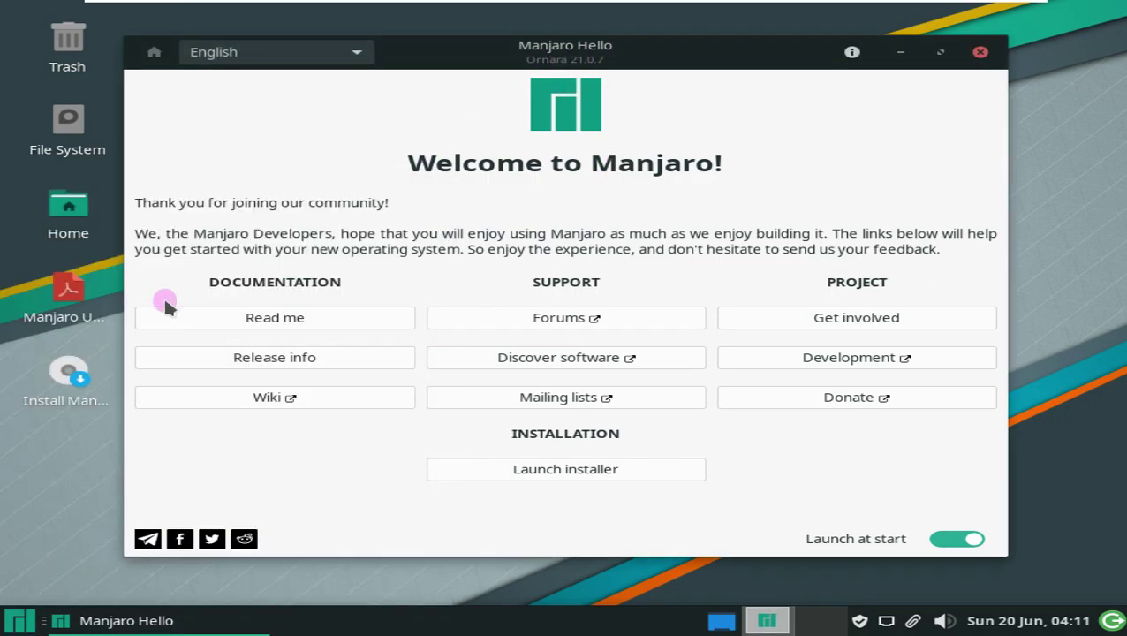
pyautogui.click(802, 237)
pyautogui.click(834, 558)
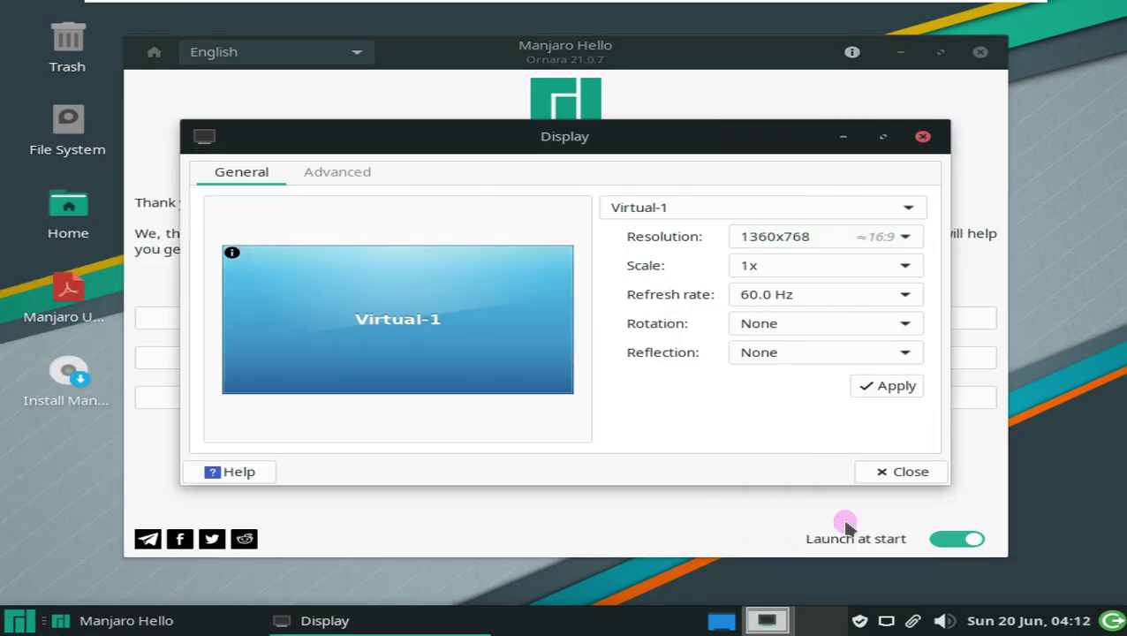
pyautogui.click(668, 386)
pyautogui.click(434, 363)
pyautogui.click(685, 471)
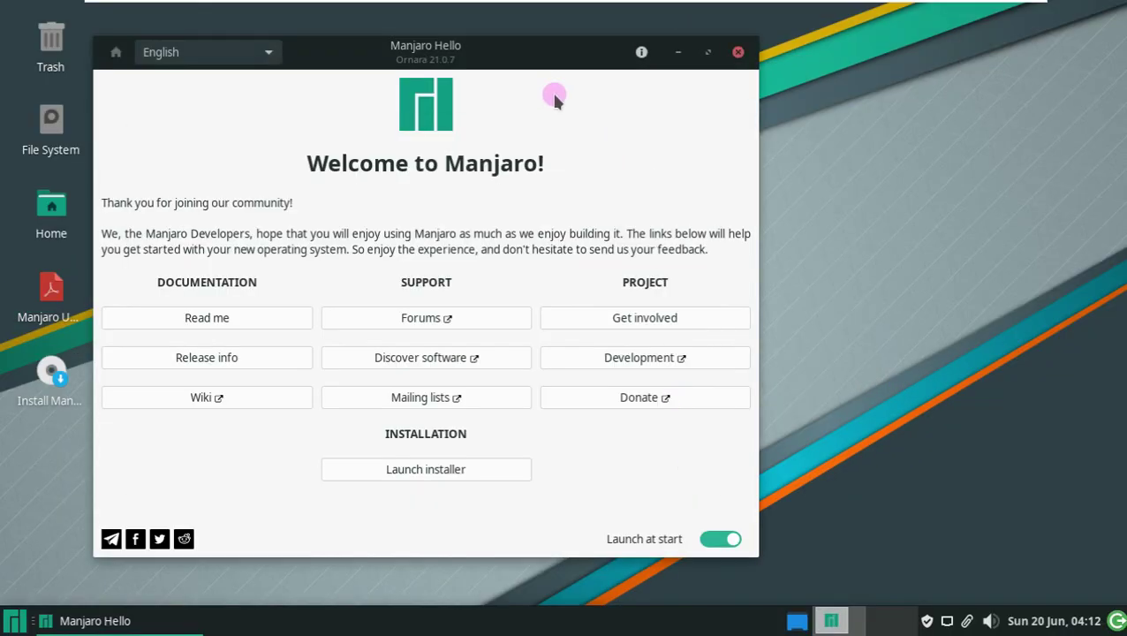
# - Launch the Manjaro installer from the Manjaro Hello window
pyautogui.moveTo(537, 53); pyautogui.dragTo(612, 62)
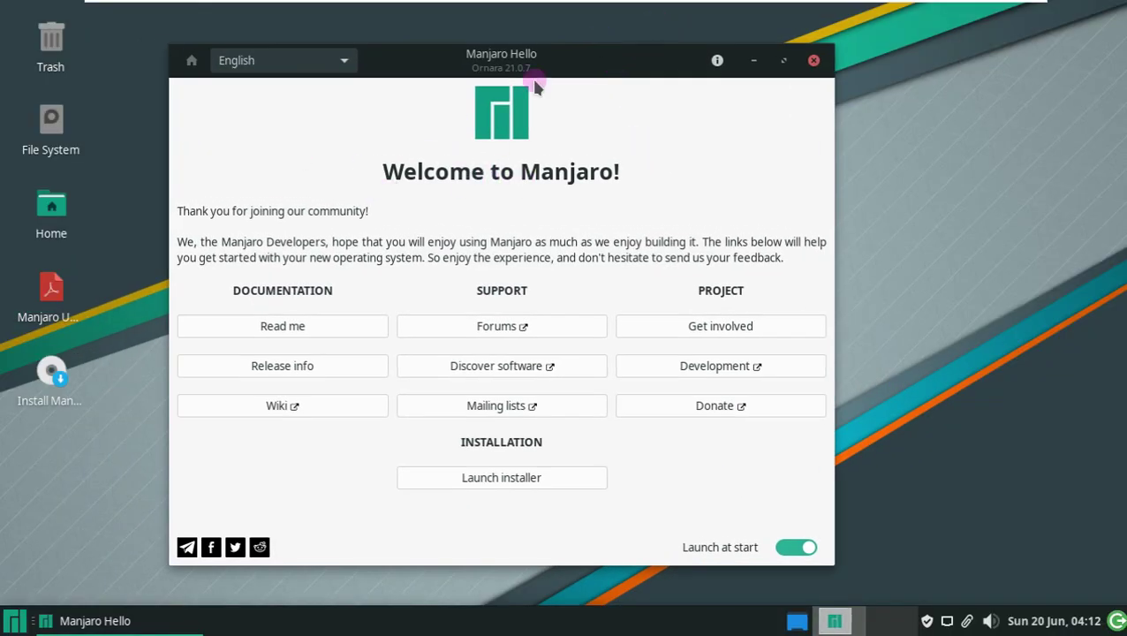
pyautogui.rightClick(59, 386)
pyautogui.click(74, 461)
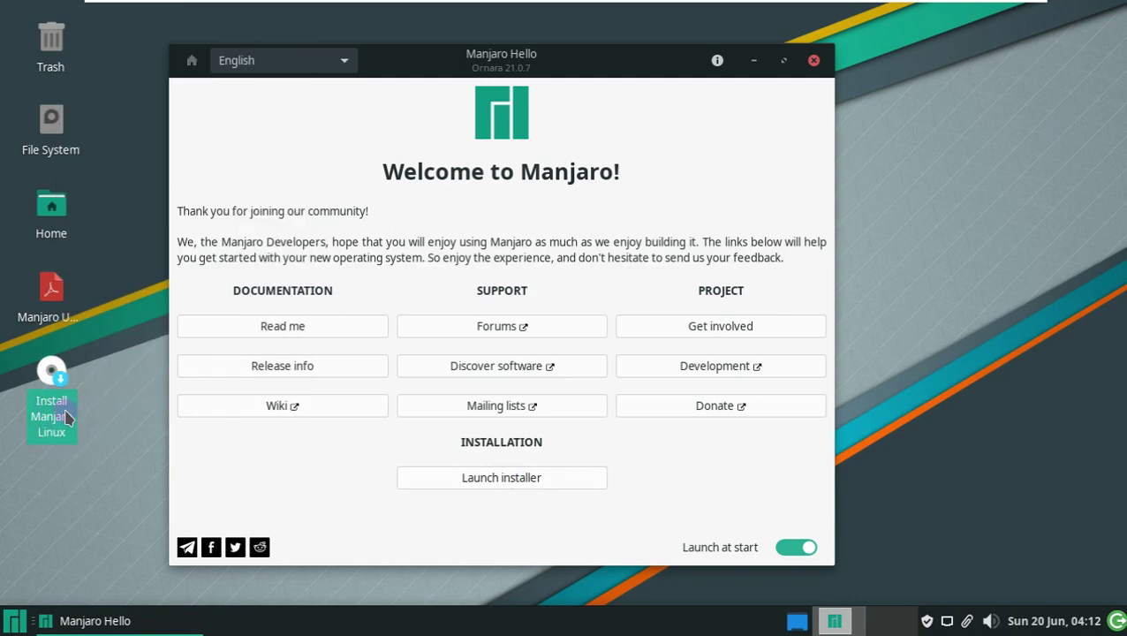
pyautogui.click(509, 479)
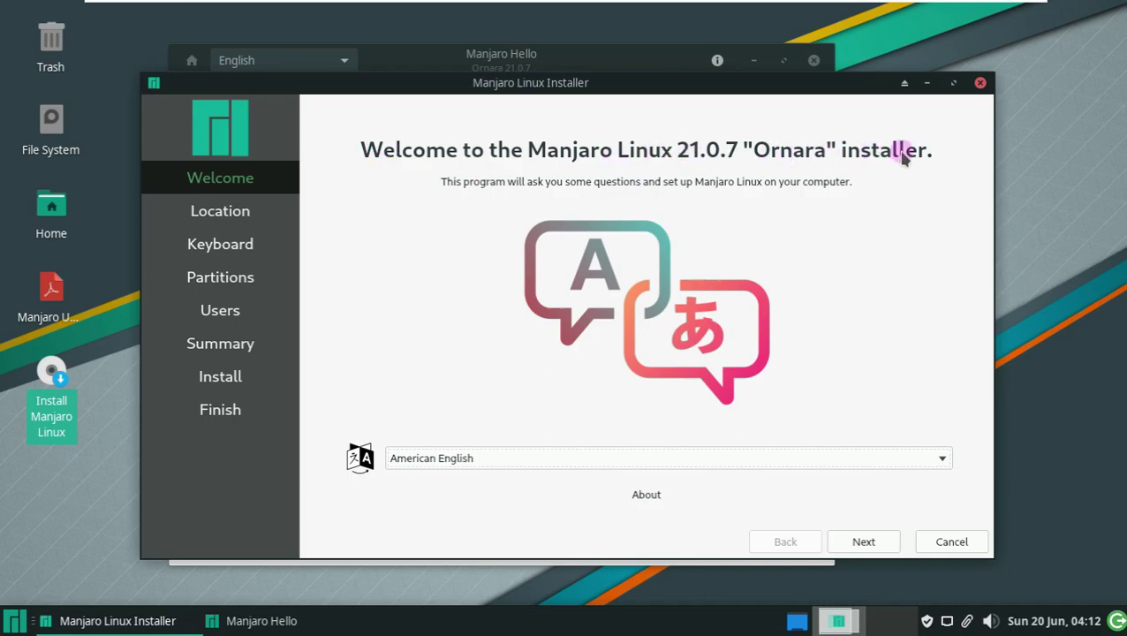
# - Set the location to region America, zone Los Angeles
pyautogui.click(863, 542)
pyautogui.click(414, 251)
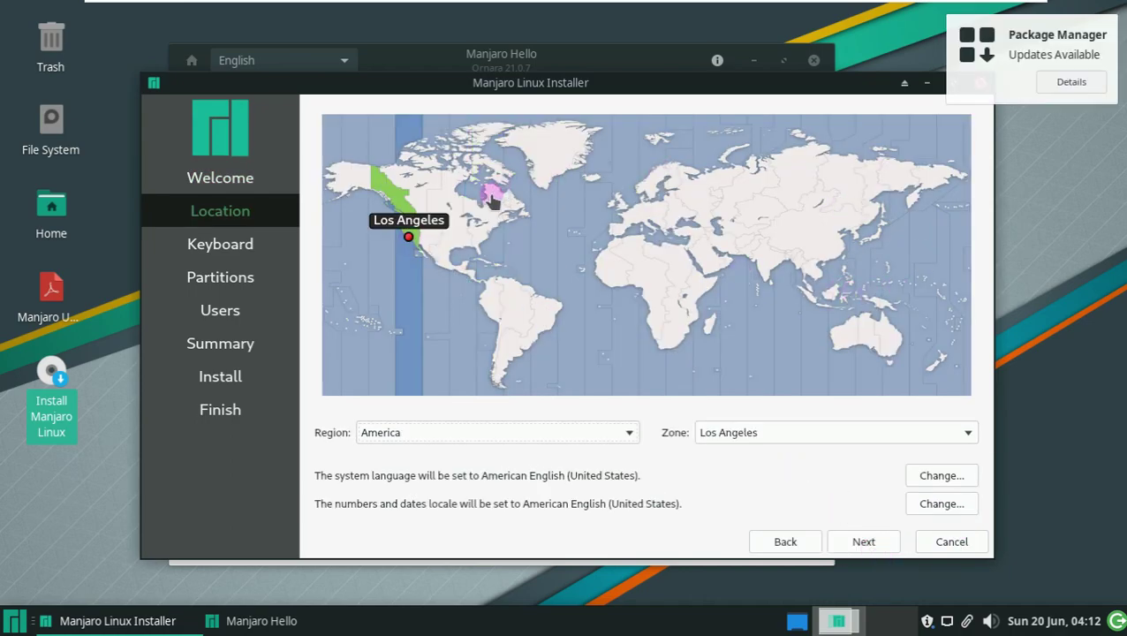
pyautogui.click(569, 430)
pyautogui.click(678, 453)
pyautogui.click(843, 432)
pyautogui.click(629, 521)
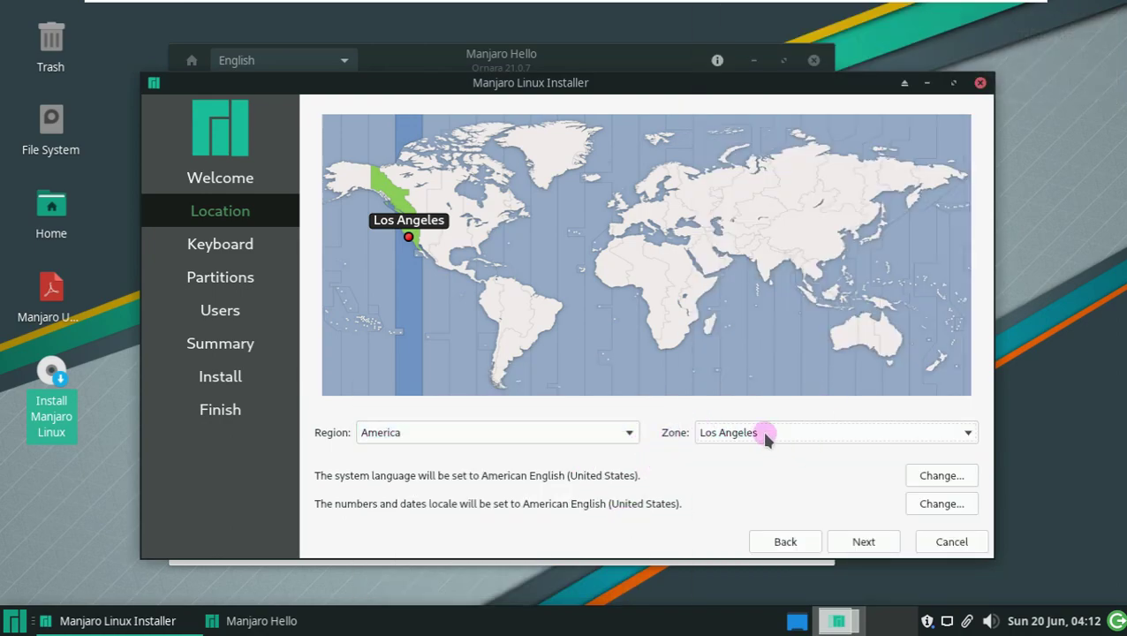
# - Keep the default keyboard and choose Erase disk for partitioning
pyautogui.click(863, 541)
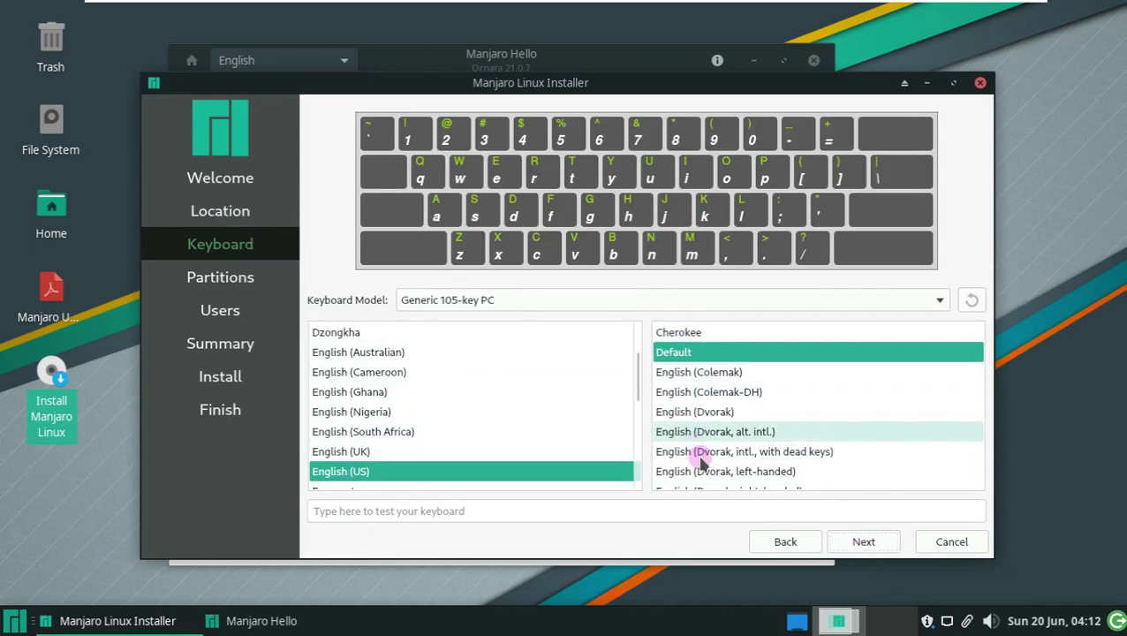
pyautogui.click(863, 542)
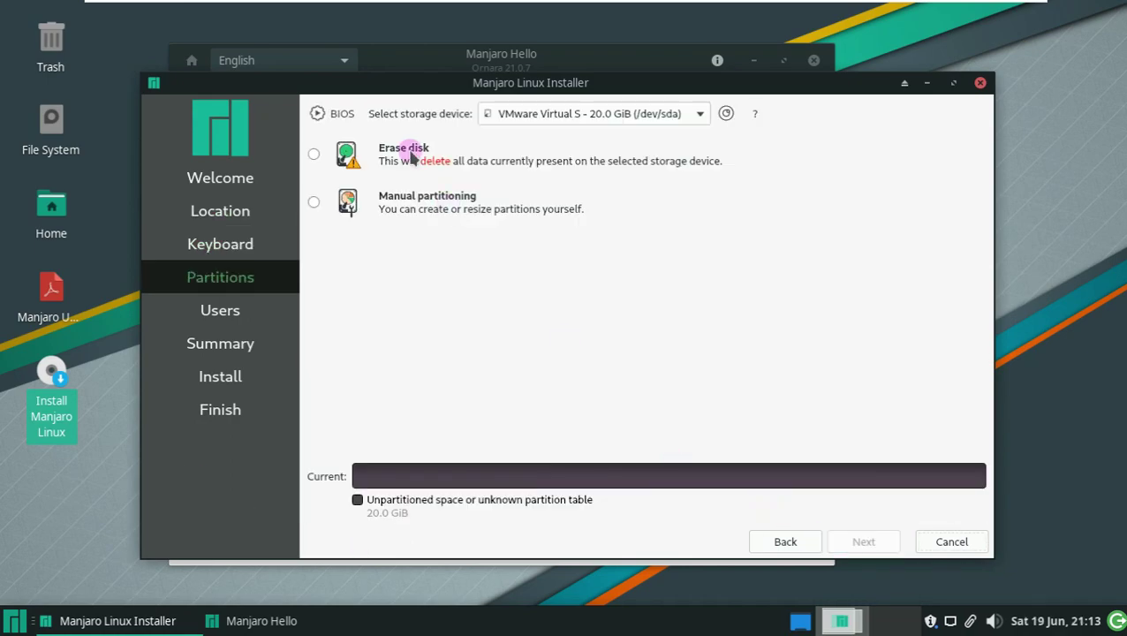
pyautogui.click(314, 154)
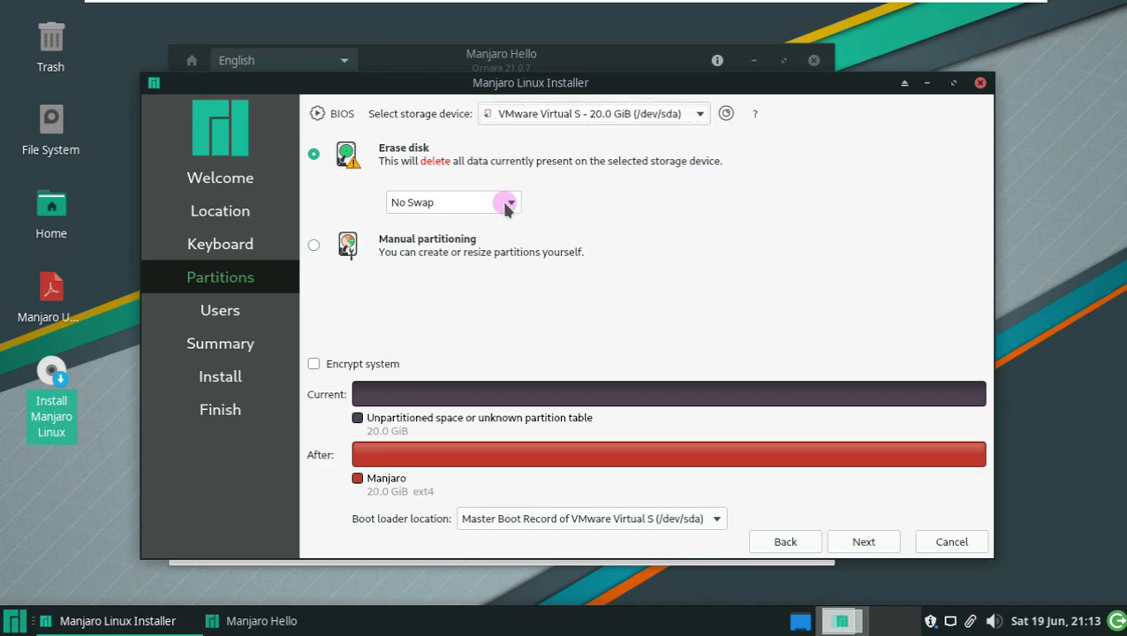
# - Keep No Swap and stay with Erase disk after trying Manual partitioning
pyautogui.click(501, 200)
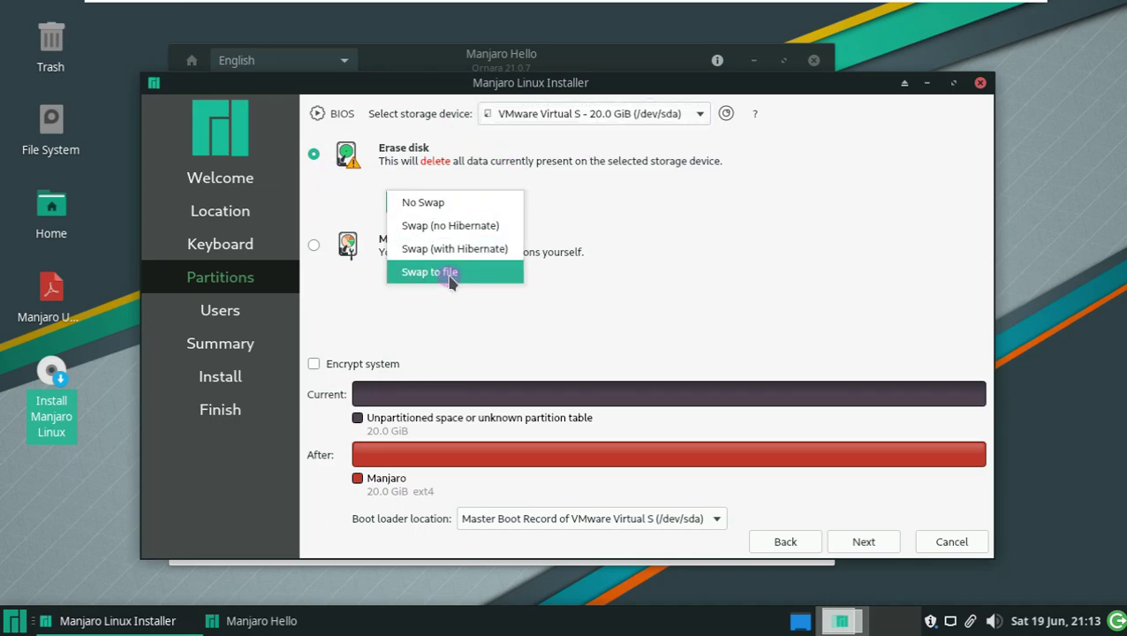
pyautogui.click(443, 208)
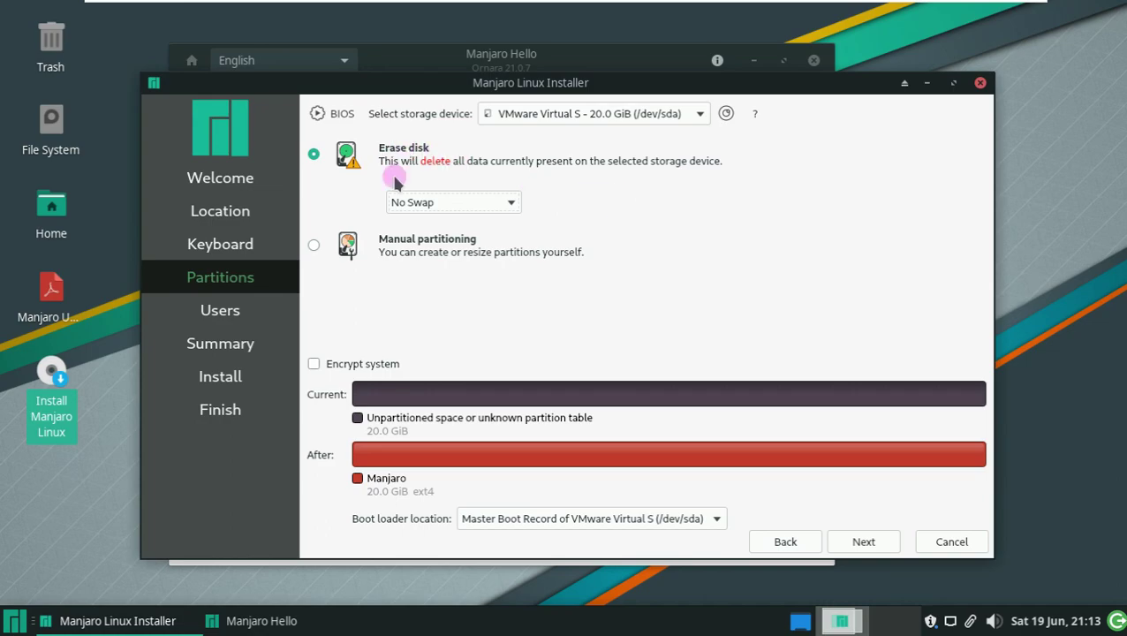
pyautogui.click(314, 245)
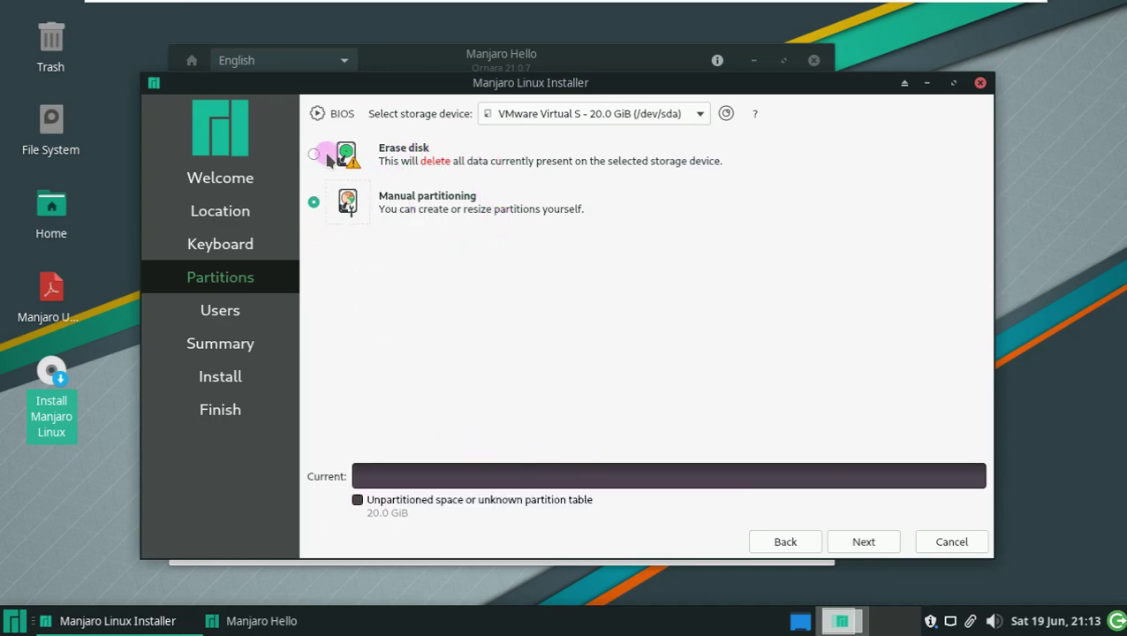
pyautogui.click(313, 154)
# - Try disk encryption with a passphrase, then leave the system unencrypted and continue
pyautogui.click(313, 363)
pyautogui.click(506, 361)
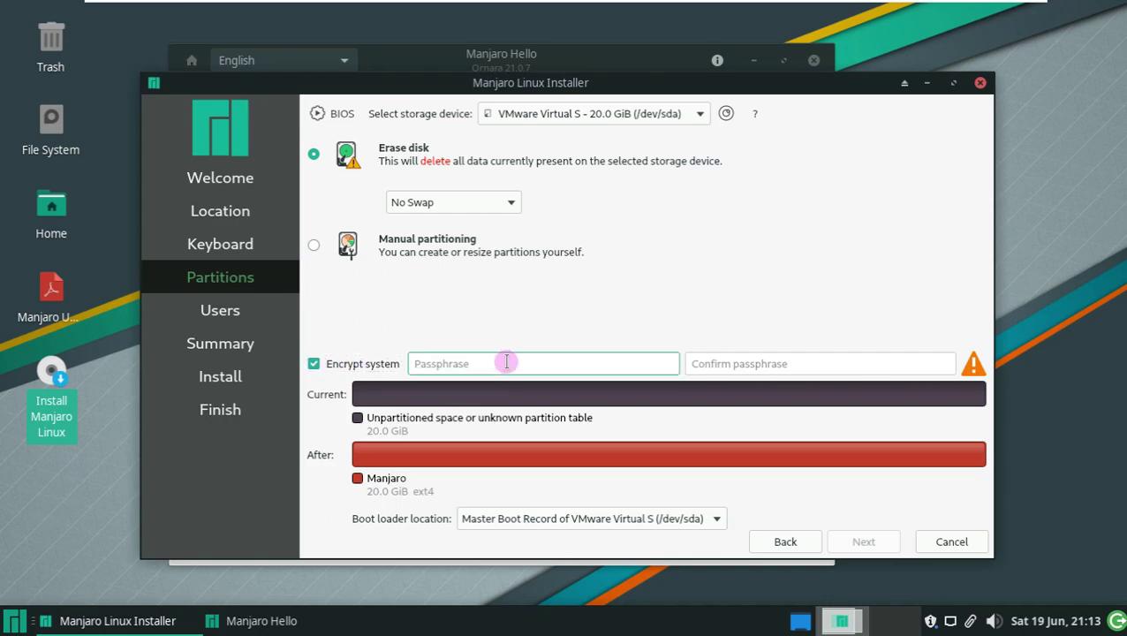
pyautogui.write('•••••')
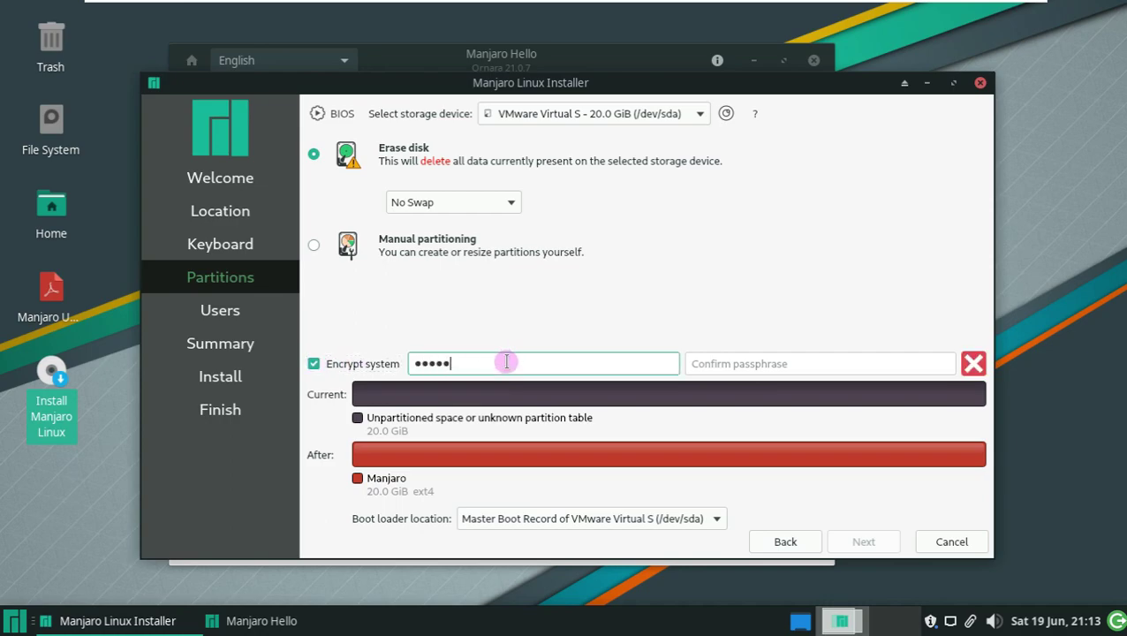
pyautogui.click(779, 365)
pyautogui.write('•••••')
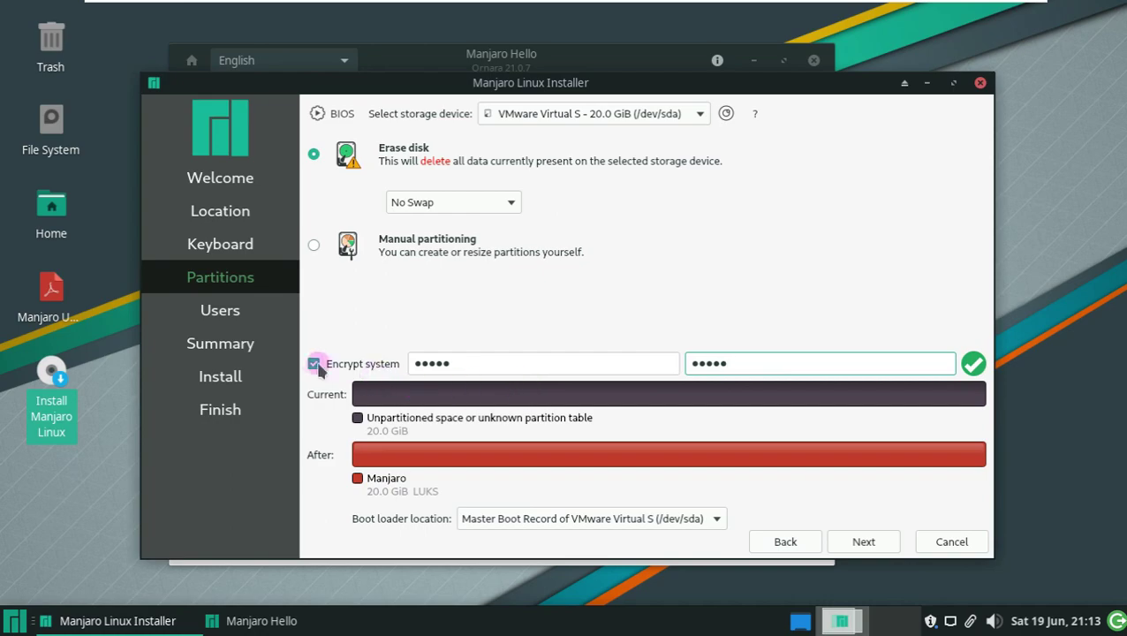
pyautogui.click(313, 363)
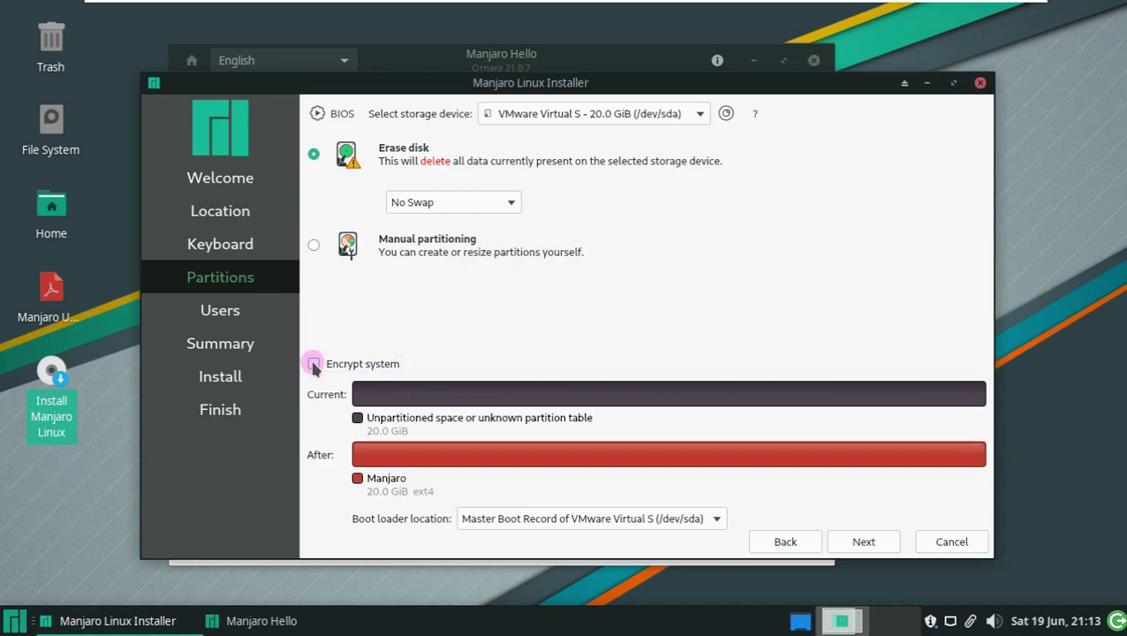
pyautogui.click(879, 543)
# - Enter the user's full name, trim the computer name suffix, and enable automatic login
pyautogui.click(371, 146)
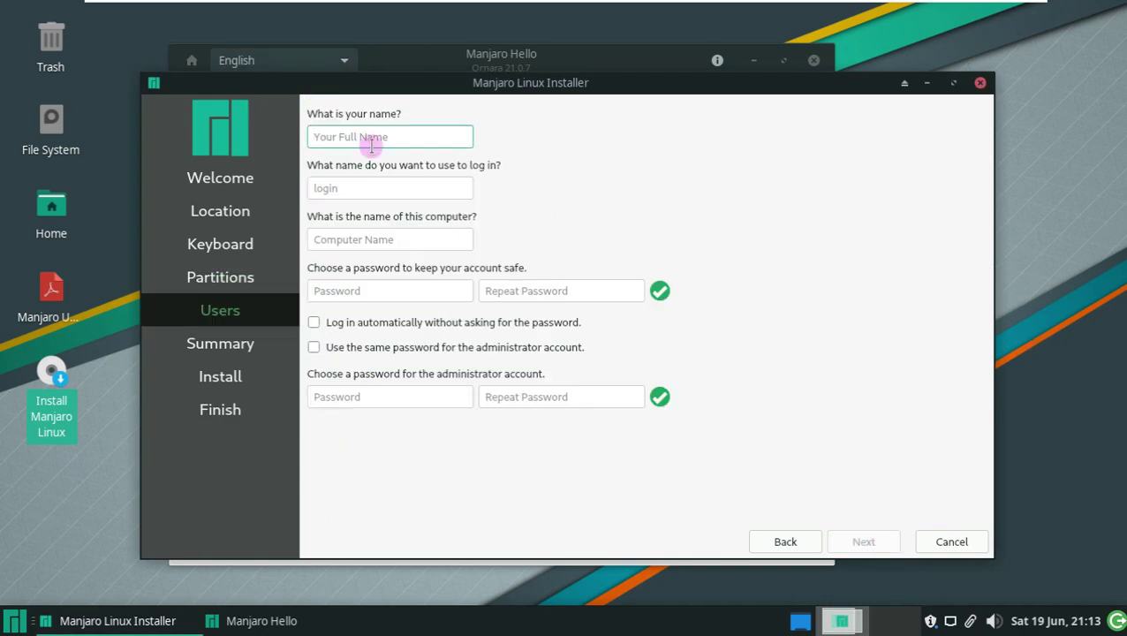
pyautogui.write('Runboxing')
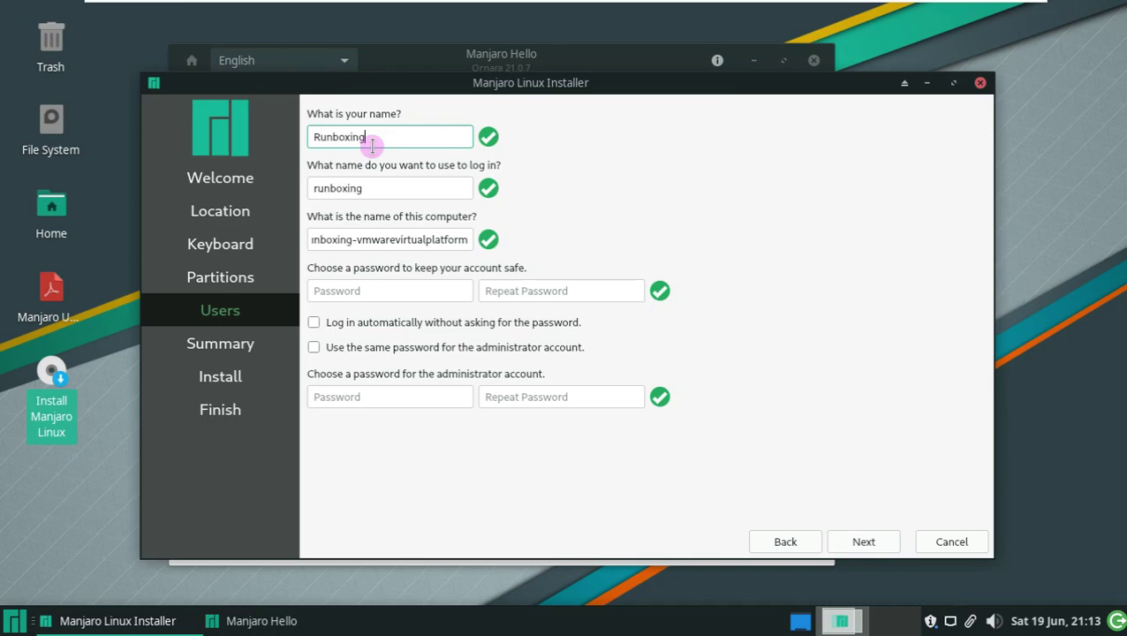
pyautogui.moveTo(356, 234); pyautogui.dragTo(485, 297)
pyautogui.press('BackSpace')
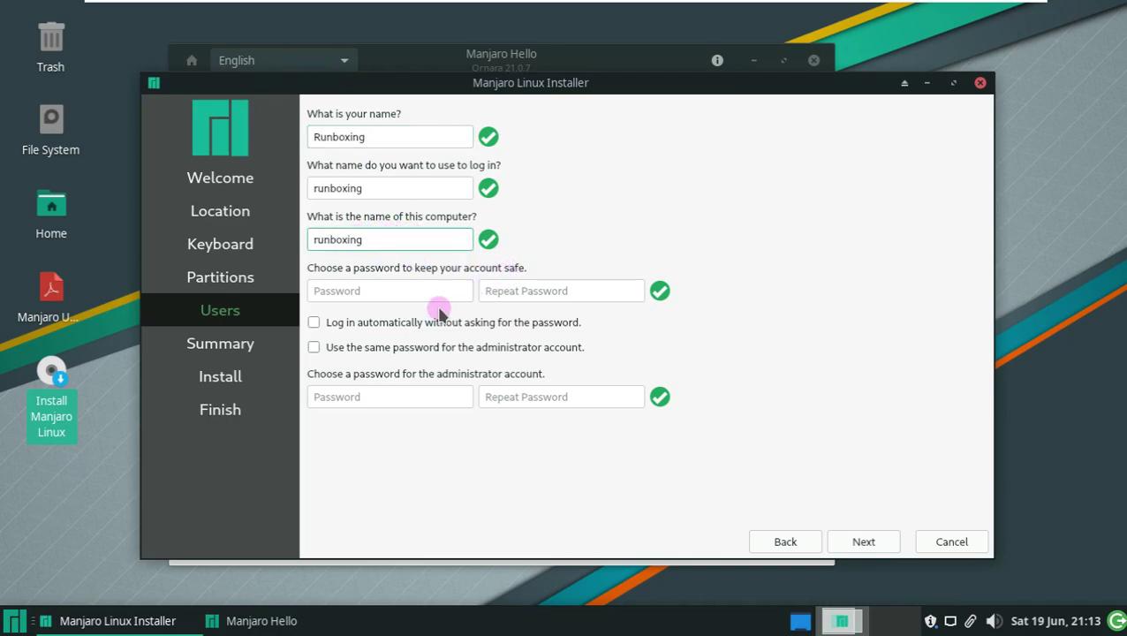
pyautogui.click(436, 324)
pyautogui.click(445, 347)
pyautogui.click(372, 347)
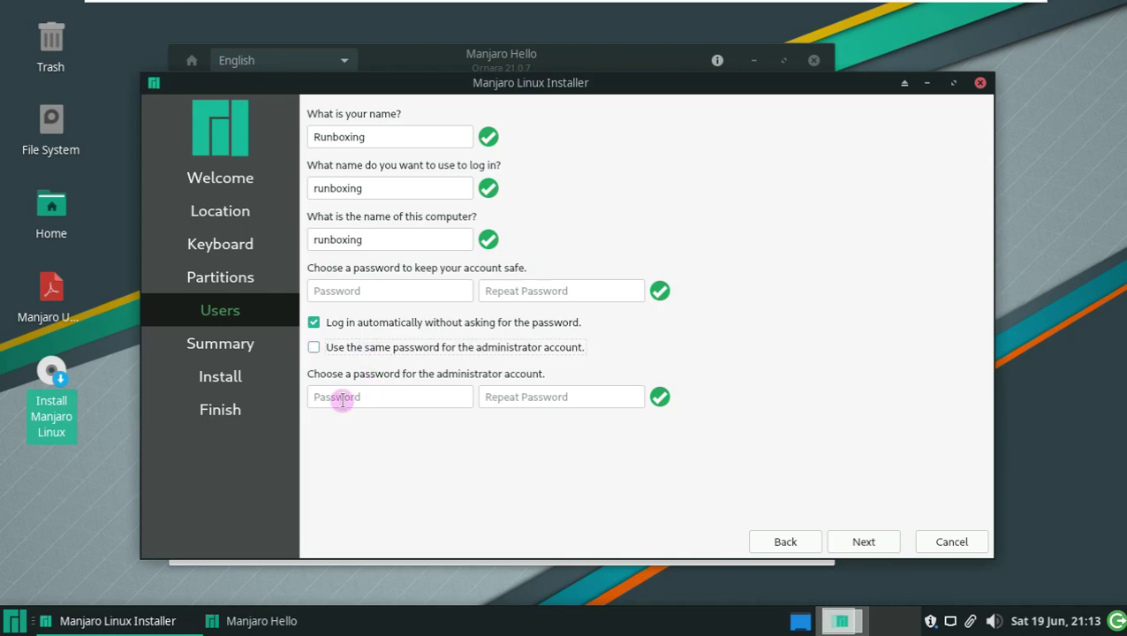
# - Enter and repeat the account password
pyautogui.click(384, 289)
pyautogui.write('r')
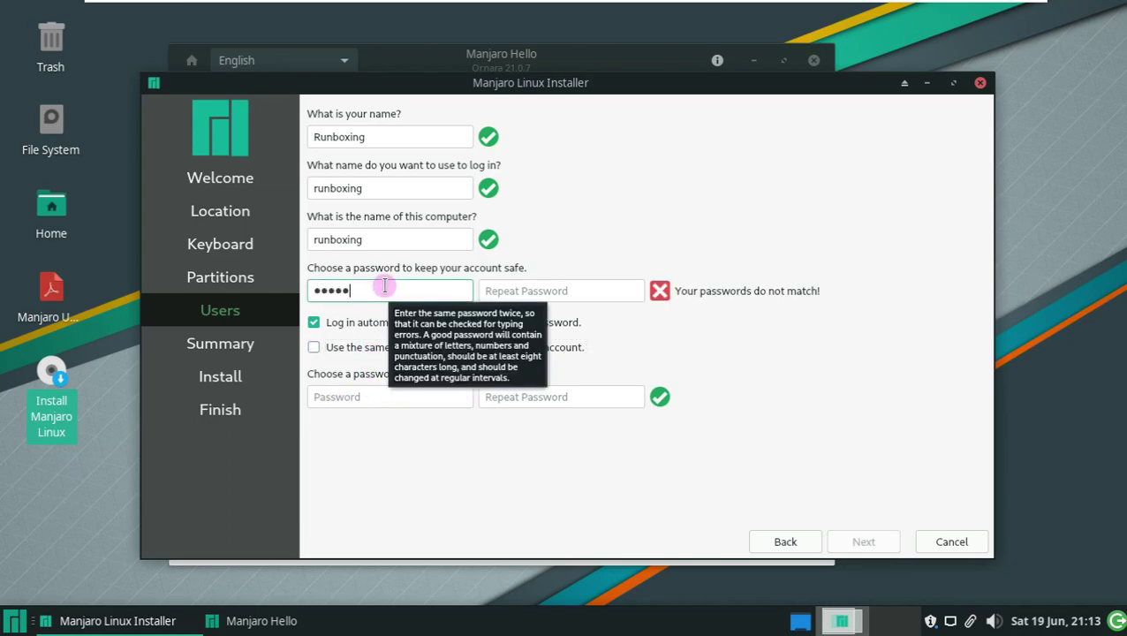
pyautogui.click(518, 294)
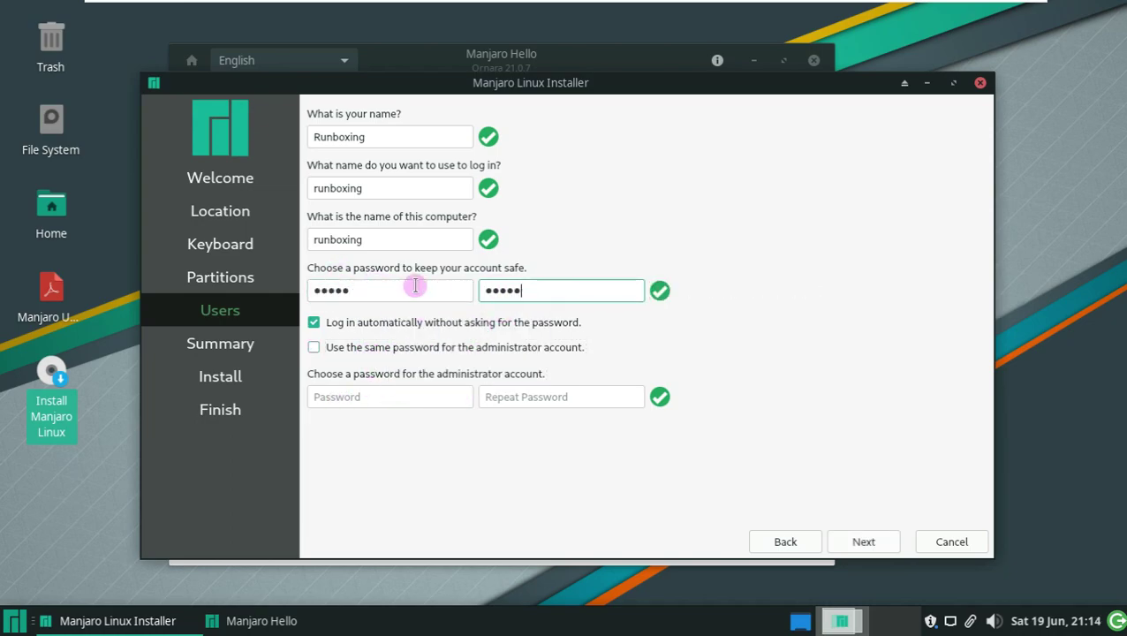
pyautogui.click(372, 348)
pyautogui.click(372, 348)
# - Enter and repeat the administrator password, then use the same password for administrator
pyautogui.click(379, 396)
pyautogui.click(520, 404)
pyautogui.write('r')
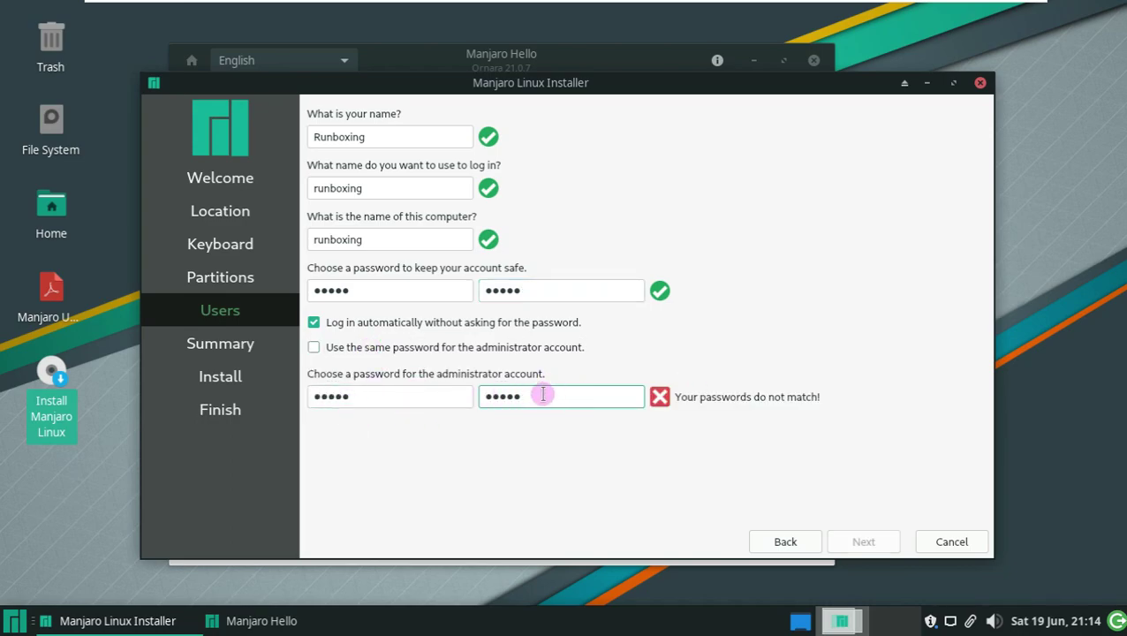
pyautogui.press('BackSpace')
pyautogui.press('BackSpace')
pyautogui.press('BackSpace')
pyautogui.press('BackSpace')
pyautogui.press('BackSpace')
pyautogui.click(313, 346)
pyautogui.click(314, 347)
pyautogui.click(314, 347)
# - Review the Summary and confirm Install now to erase /dev/sda and install Manjaro
pyautogui.click(863, 541)
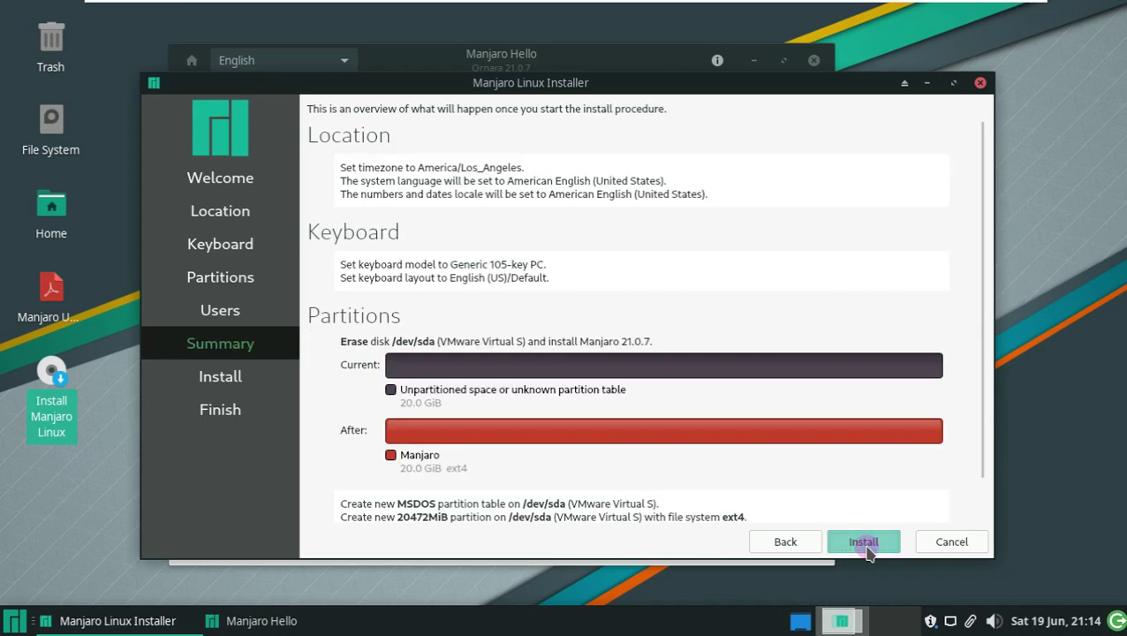
pyautogui.scroll(-1, 530, 428)
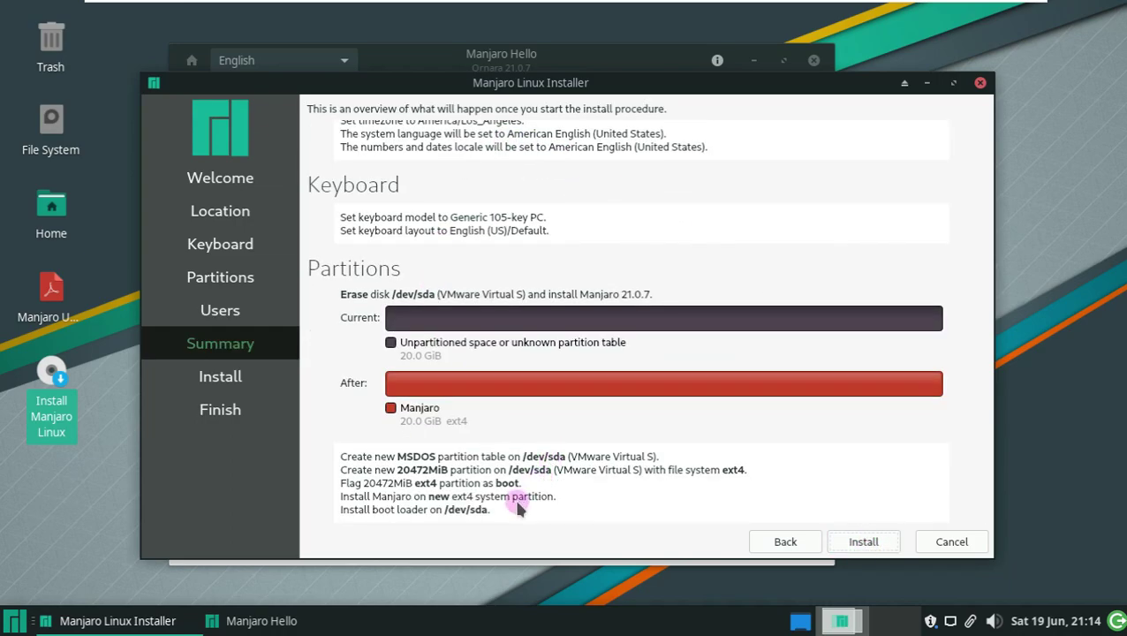
pyautogui.scroll(1, 522, 453)
pyautogui.scroll(-1, 521, 453)
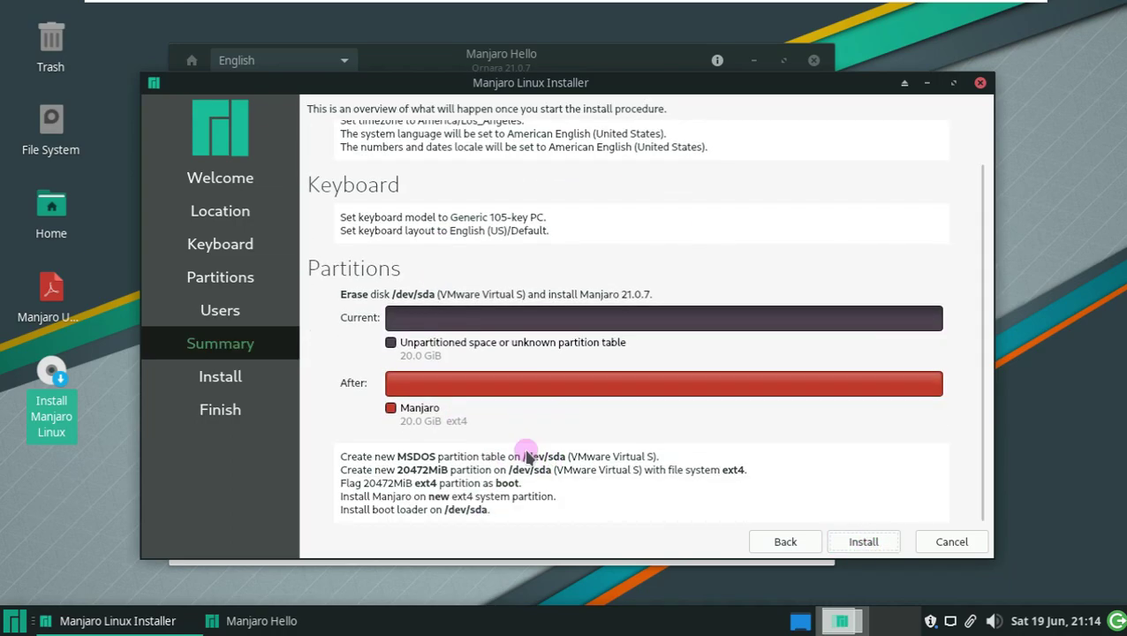
pyautogui.click(862, 542)
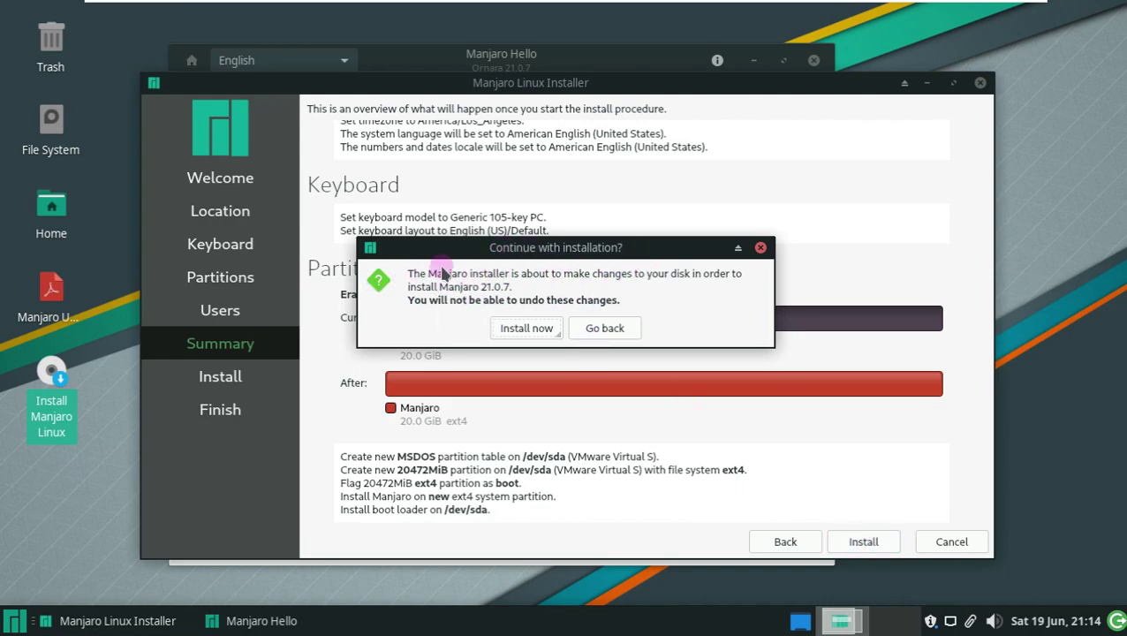
pyautogui.click(528, 327)
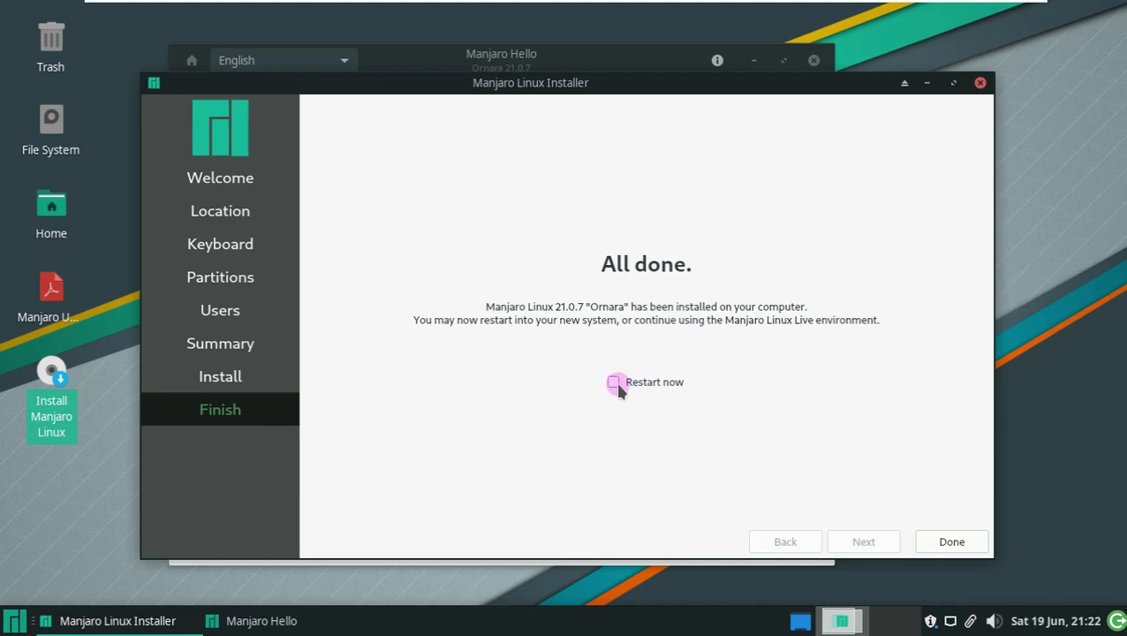
# - Tick Restart now and finish the installer with Done
pyautogui.click(689, 382)
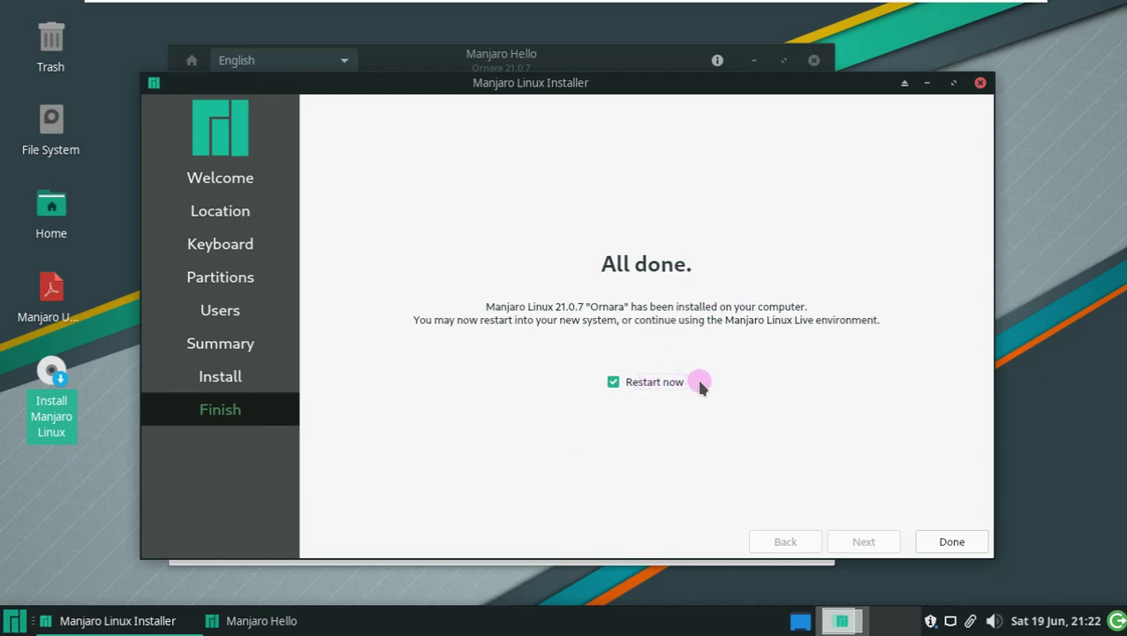
pyautogui.click(952, 542)
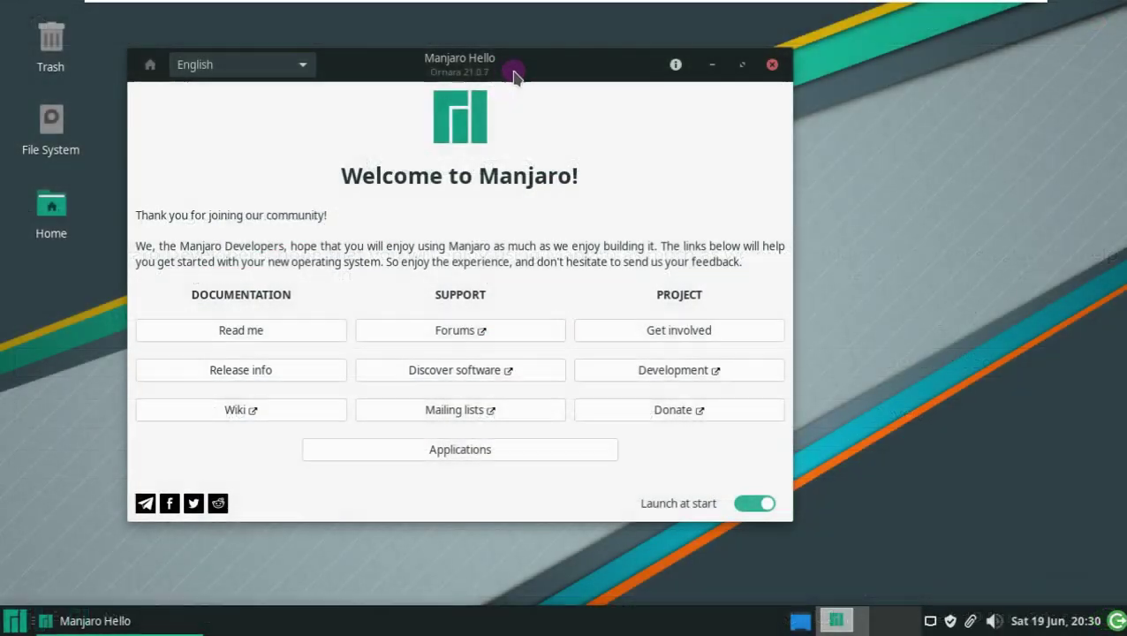
# - Skim the Manjaro Hello release notes, go back Home, and close the window
pyautogui.moveTo(516, 70); pyautogui.dragTo(580, 86)
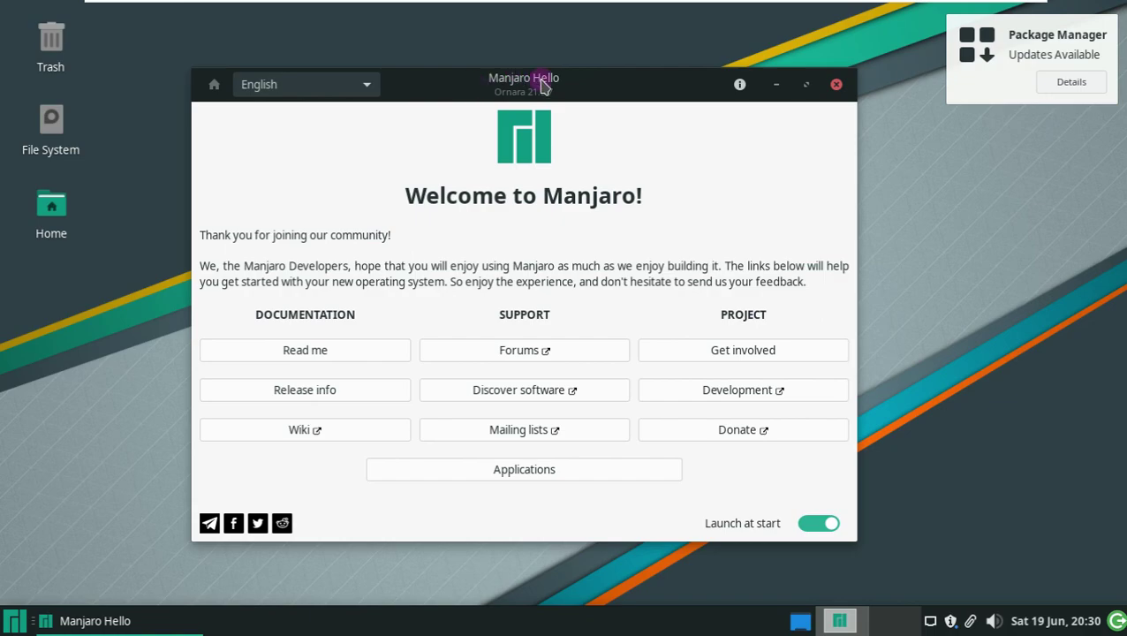
pyautogui.click(319, 390)
pyautogui.scroll(-5, 378, 297)
pyautogui.scroll(5, 309, 199)
pyautogui.click(214, 84)
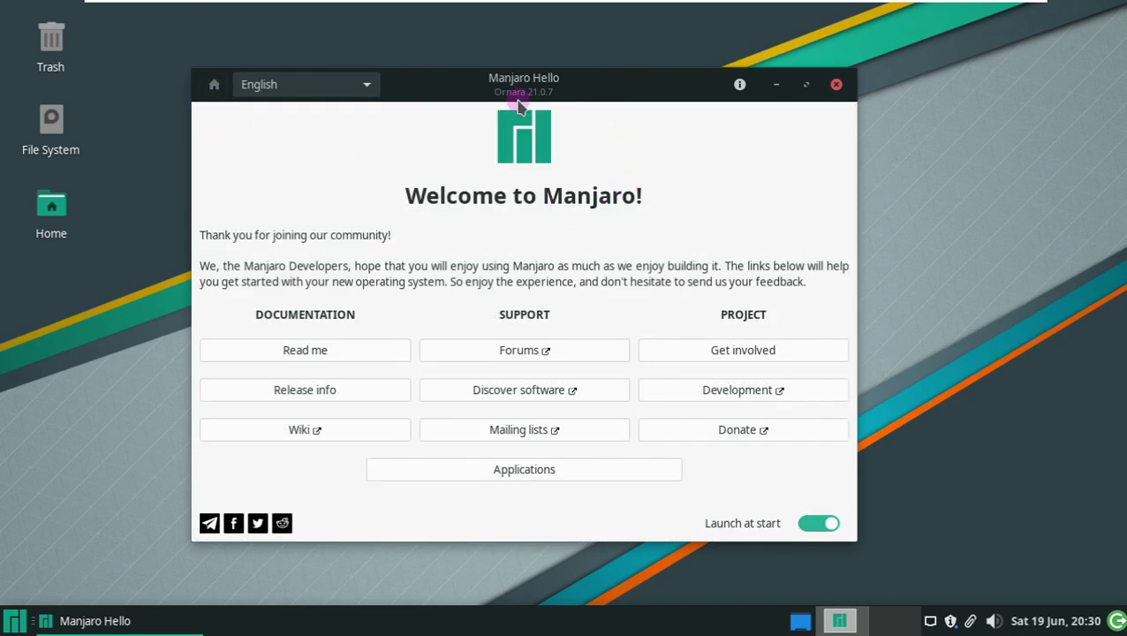
pyautogui.click(836, 84)
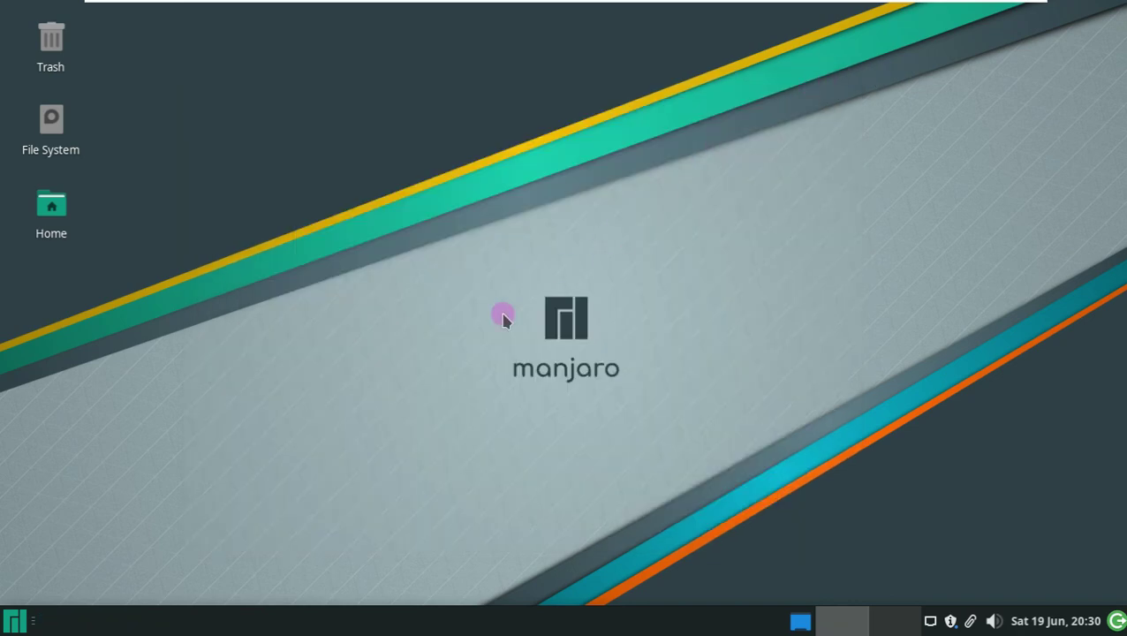
# - Enlarge the Whisker Menu, list All Applications, and open About Xfce
pyautogui.click(14, 620)
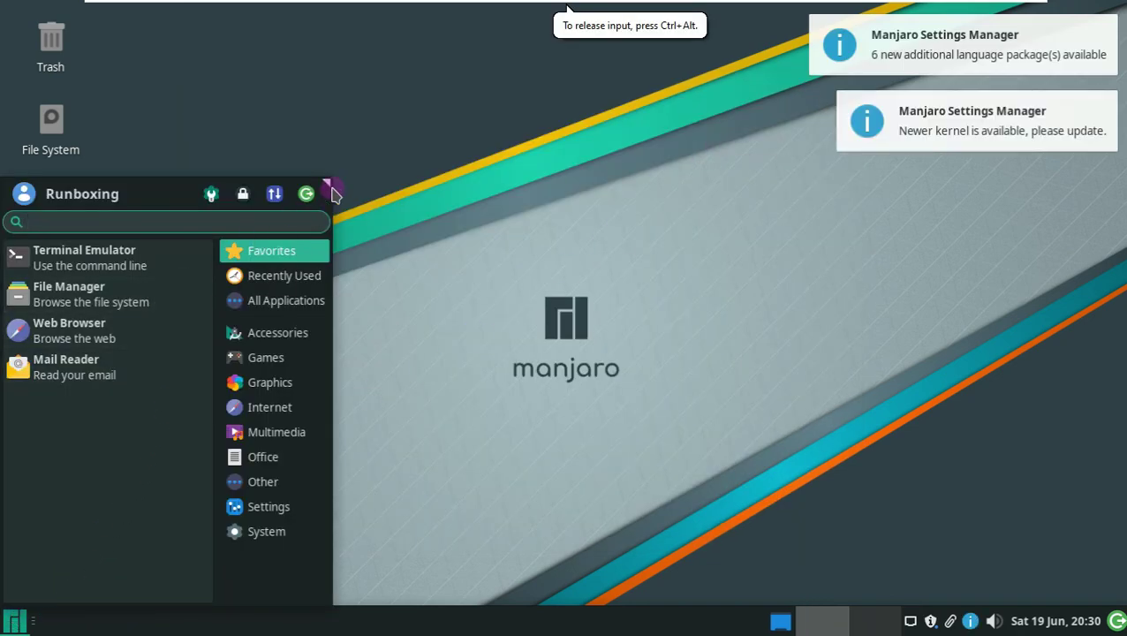
pyautogui.moveTo(325, 183); pyautogui.dragTo(450, 146)
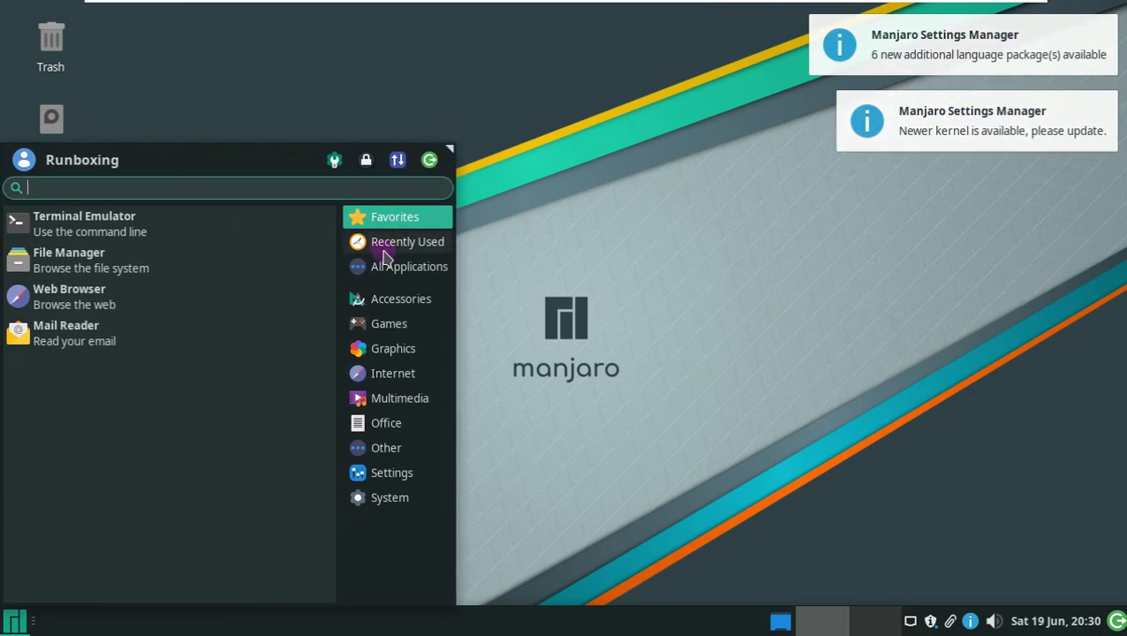
pyautogui.click(409, 266)
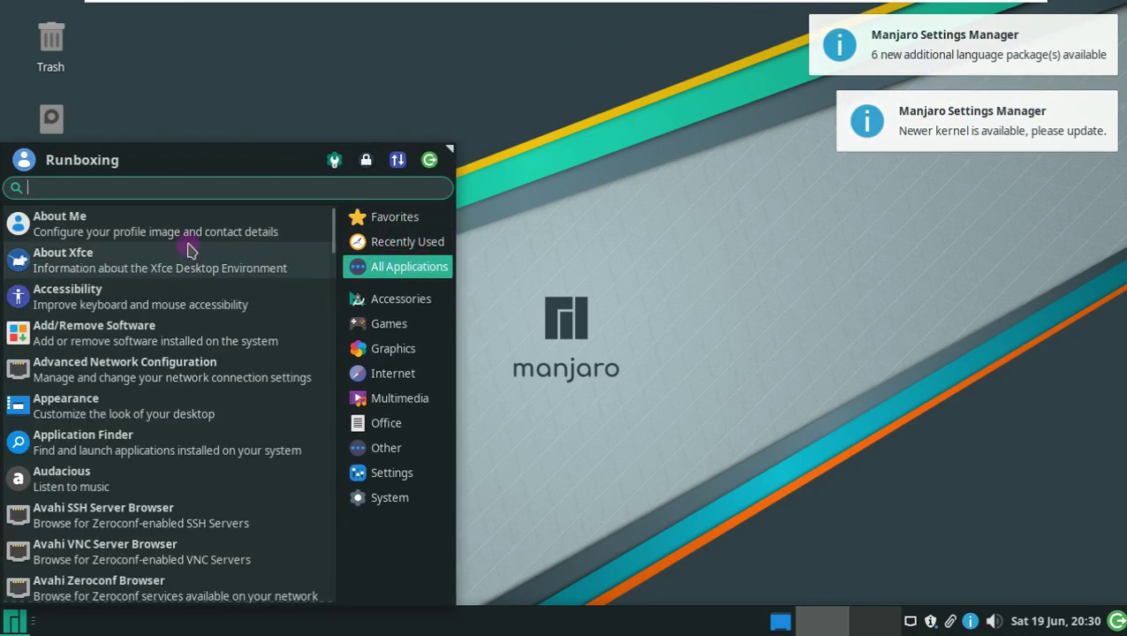
pyautogui.click(188, 254)
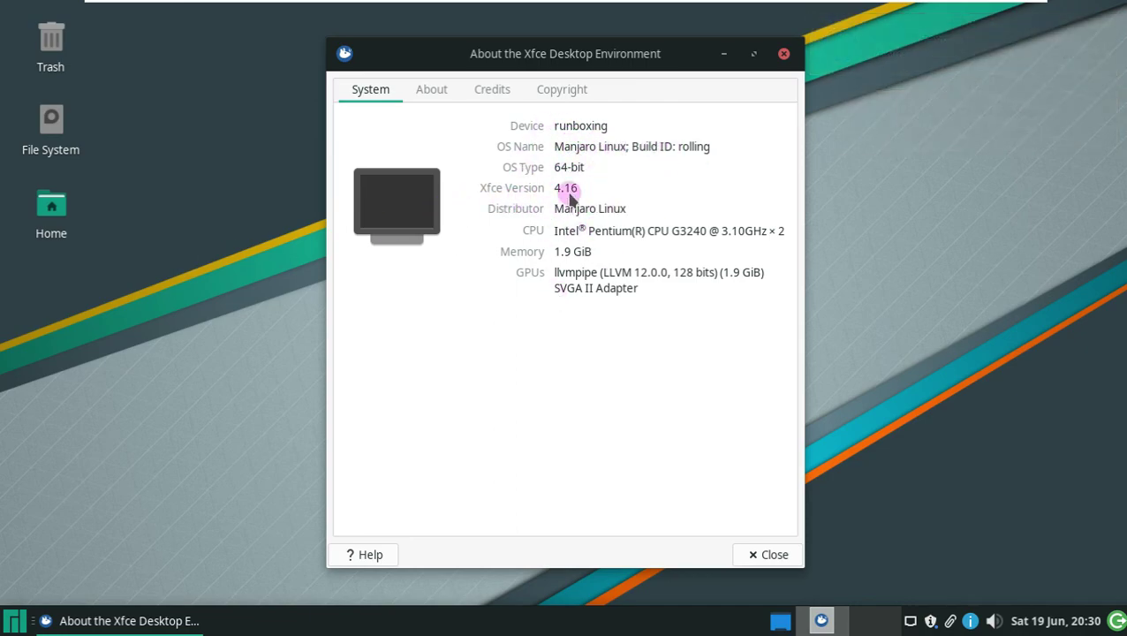
# - View the About tab and close About Xfce, then launch About Me from All Applications
pyautogui.click(432, 88)
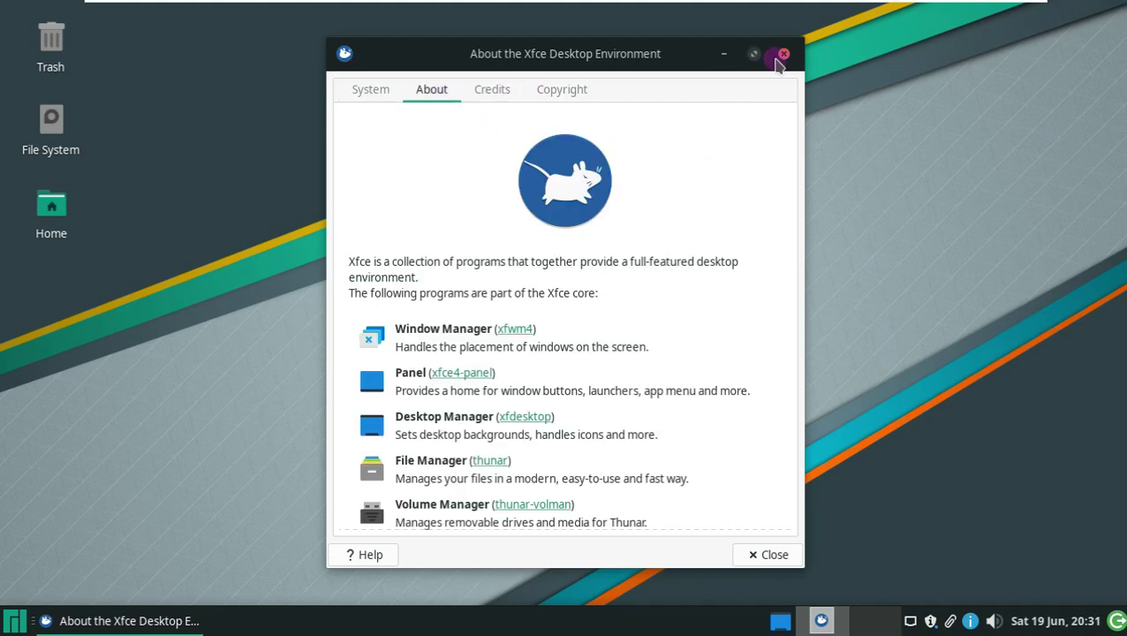
pyautogui.click(775, 60)
pyautogui.click(14, 620)
pyautogui.click(383, 265)
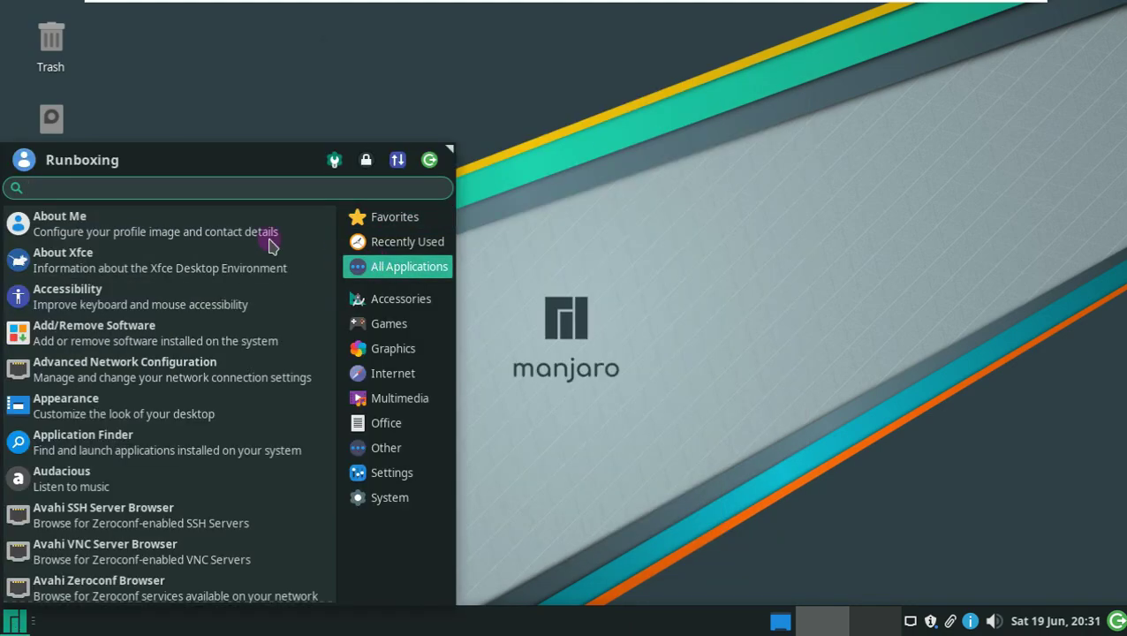
pyautogui.click(204, 235)
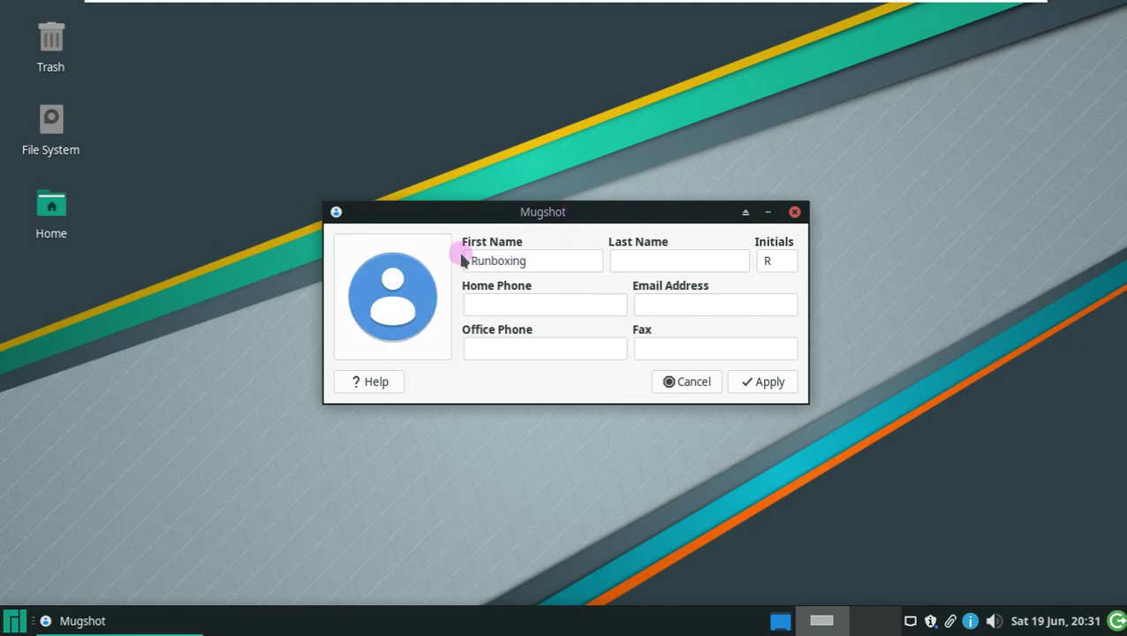
# - Close Mugshot, then open and dismiss the application menu and the desktop context menu
pyautogui.click(794, 213)
pyautogui.click(19, 625)
pyautogui.click(821, 404)
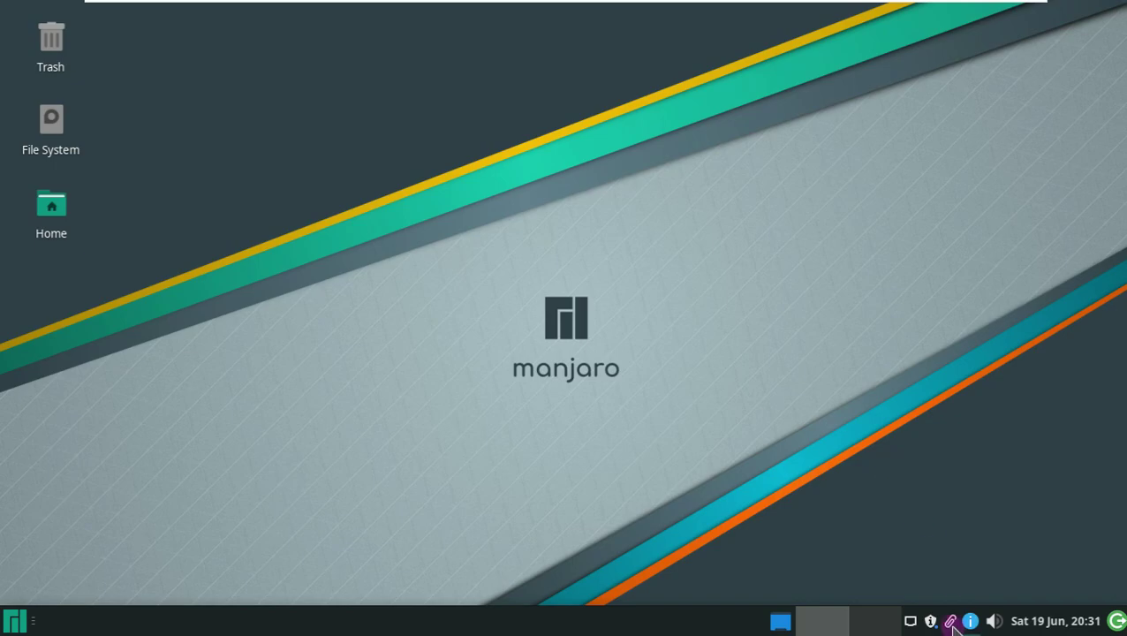
pyautogui.rightClick(385, 141)
pyautogui.click(805, 173)
# - Bring up the log out dialog and cancel it, then view and dismiss the calendar
pyautogui.click(1116, 622)
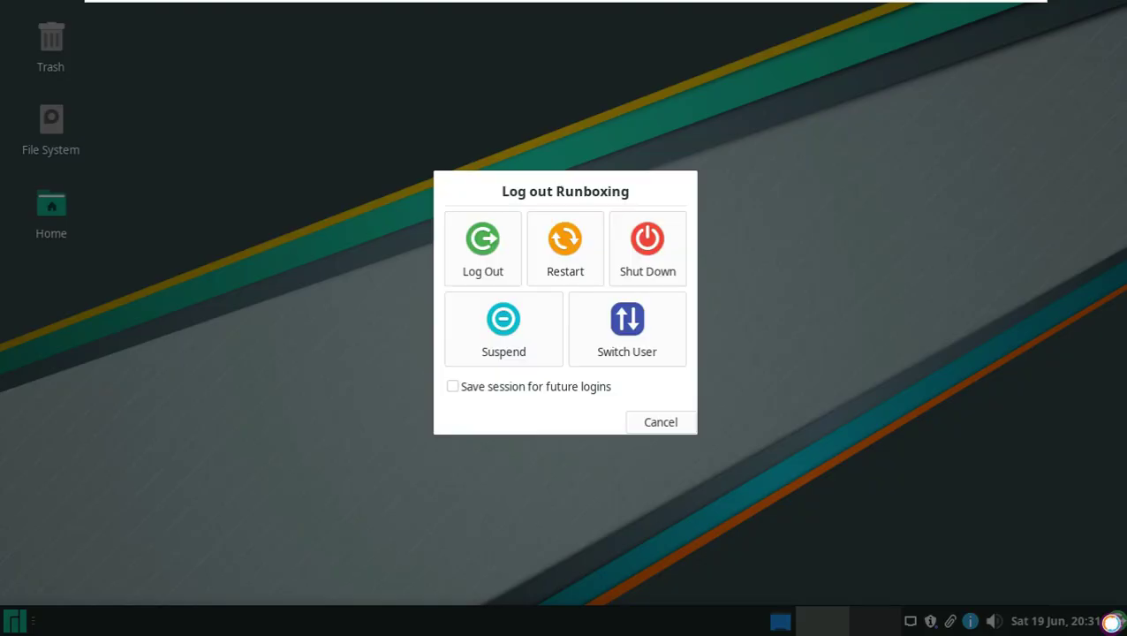
pyautogui.click(669, 422)
pyautogui.click(1067, 622)
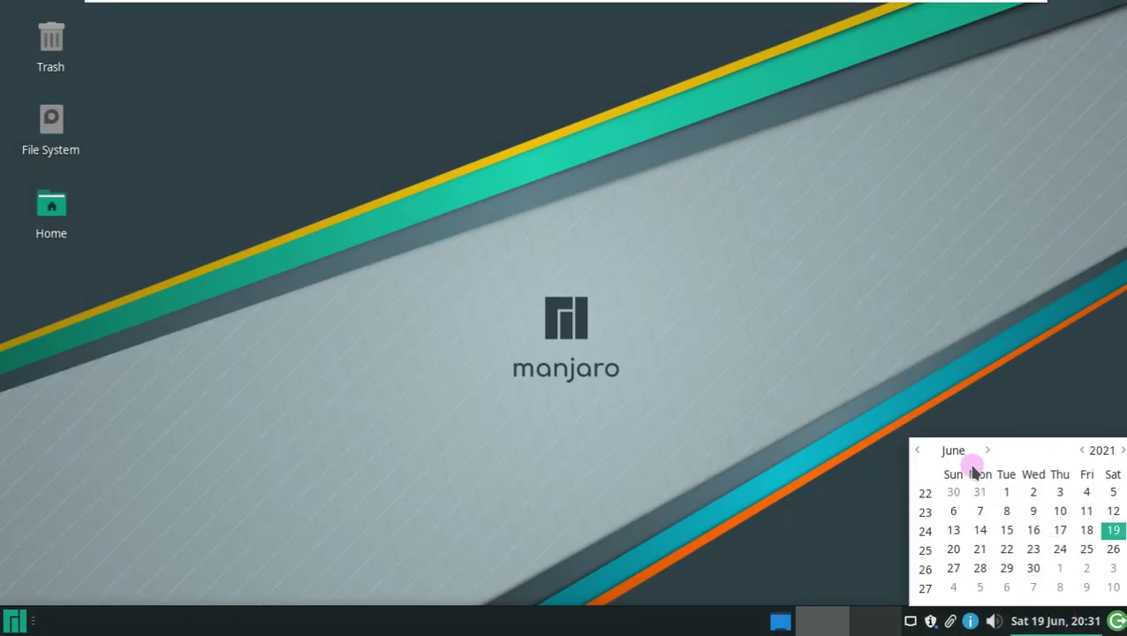
pyautogui.click(952, 411)
# - Switch off the microphone and speaker in the volume popup, then open the Kernel page from the notifier
pyautogui.click(994, 621)
pyautogui.click(977, 527)
pyautogui.scroll(15, 977, 527)
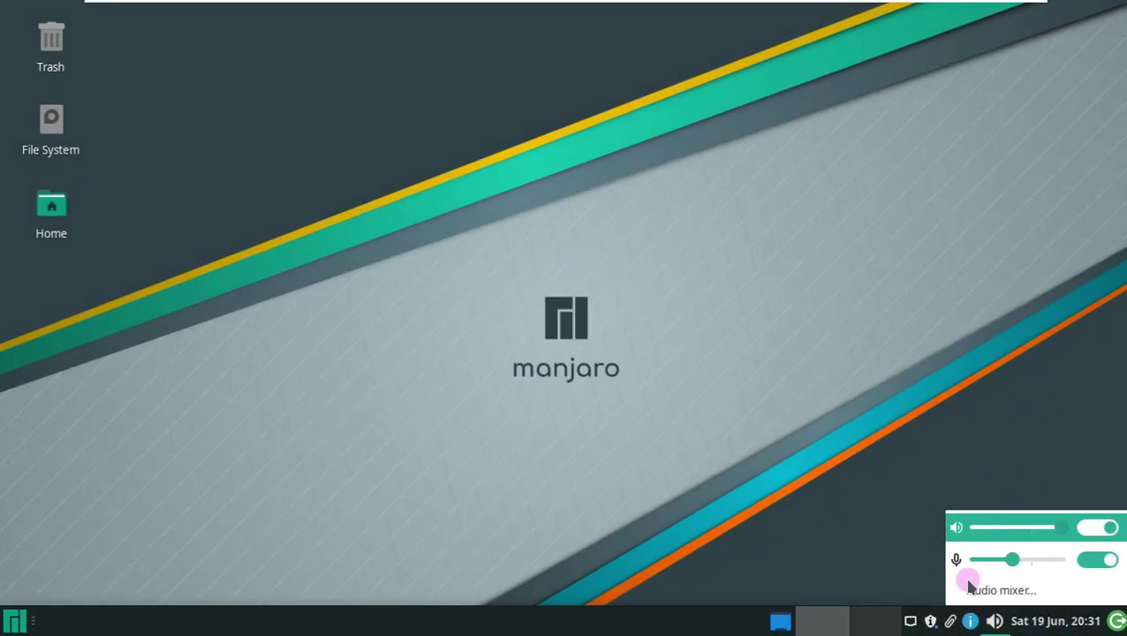
pyautogui.click(1110, 560)
pyautogui.click(1104, 527)
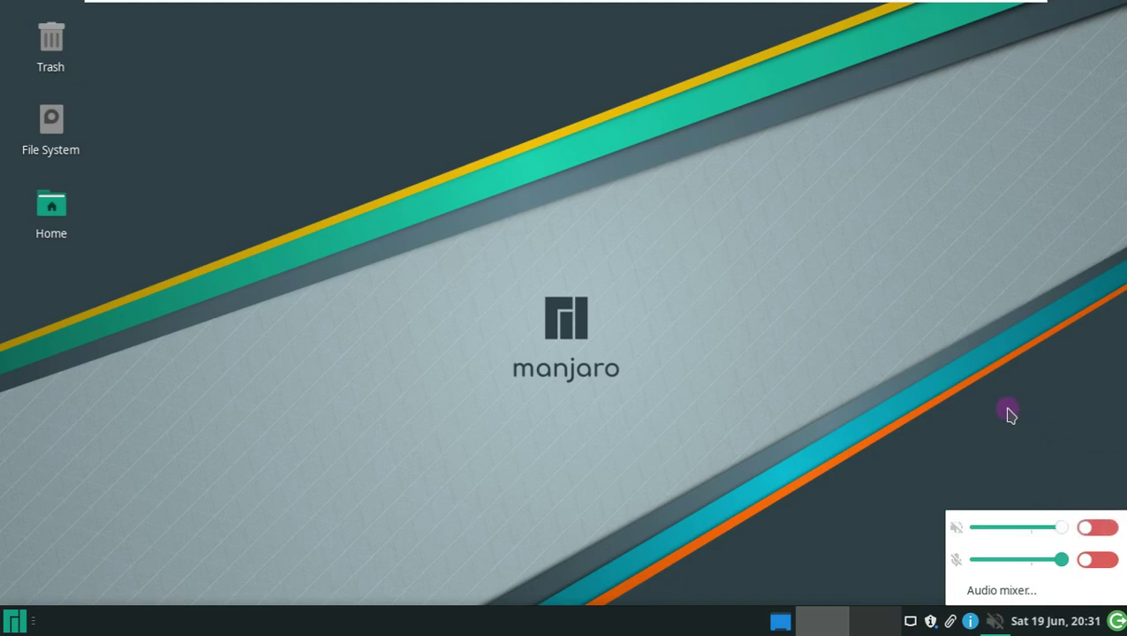
pyautogui.click(969, 621)
pyautogui.click(1040, 513)
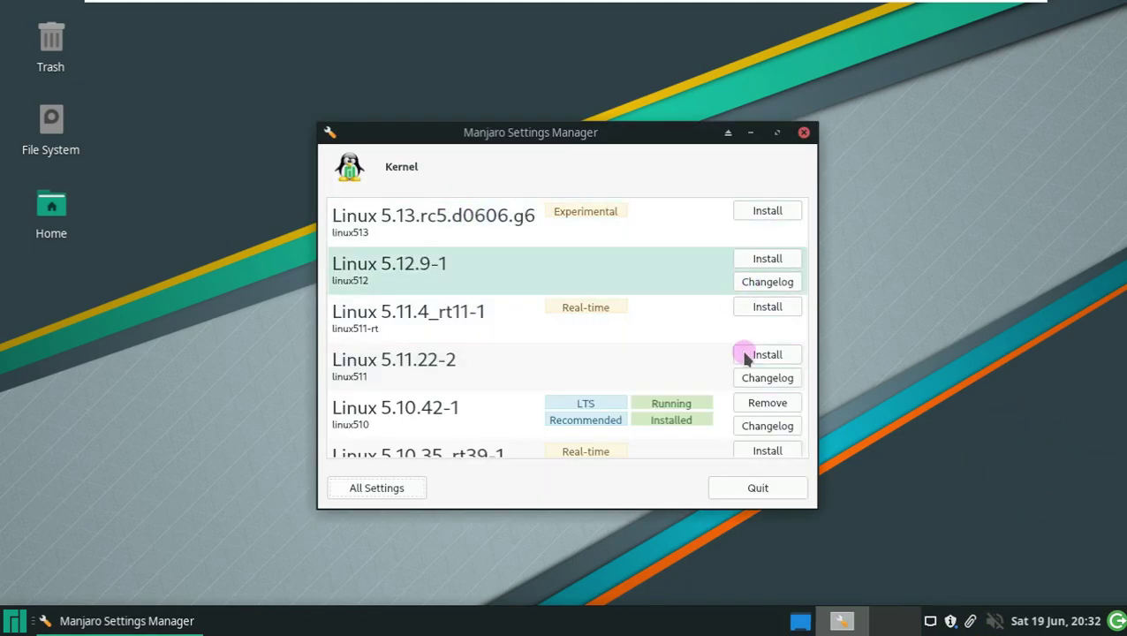
# - Scroll the kernel list to the older LTS kernels, close Settings Manager, and show All Applications
pyautogui.scroll(-5, 639, 373)
pyautogui.scroll(5, 531, 418)
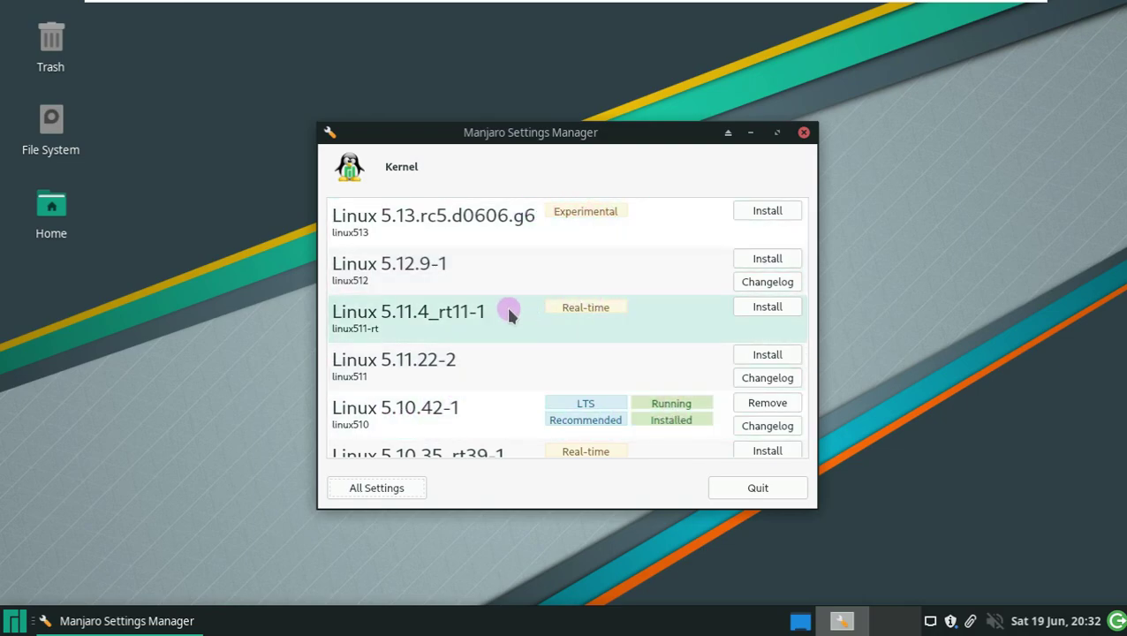
pyautogui.scroll(-5, 508, 305)
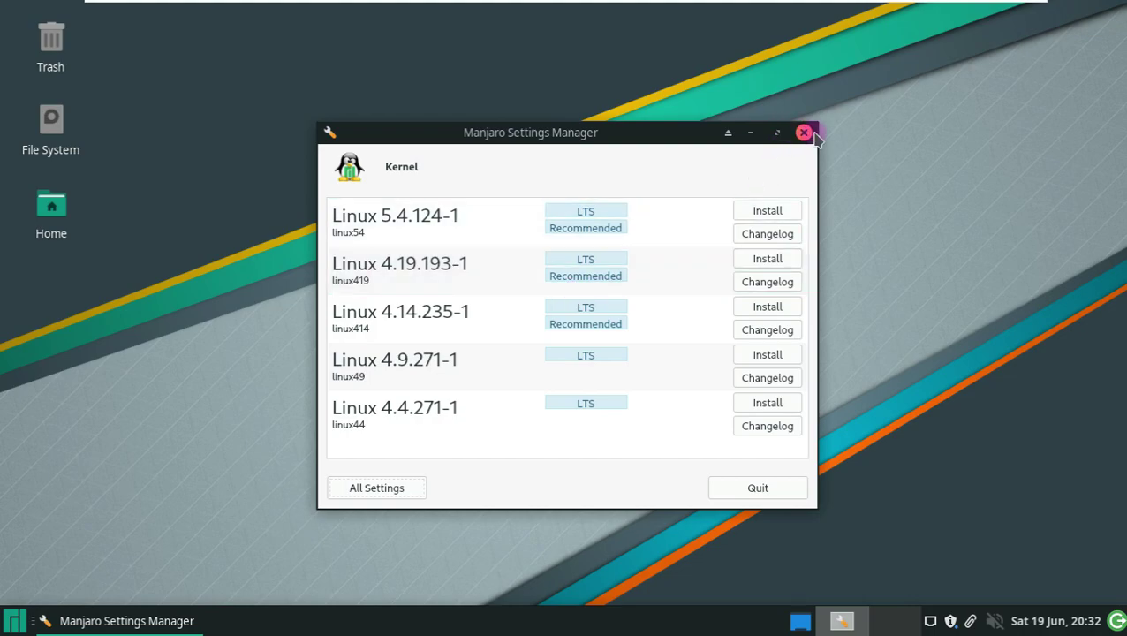
pyautogui.click(802, 132)
pyautogui.click(19, 621)
pyautogui.click(355, 265)
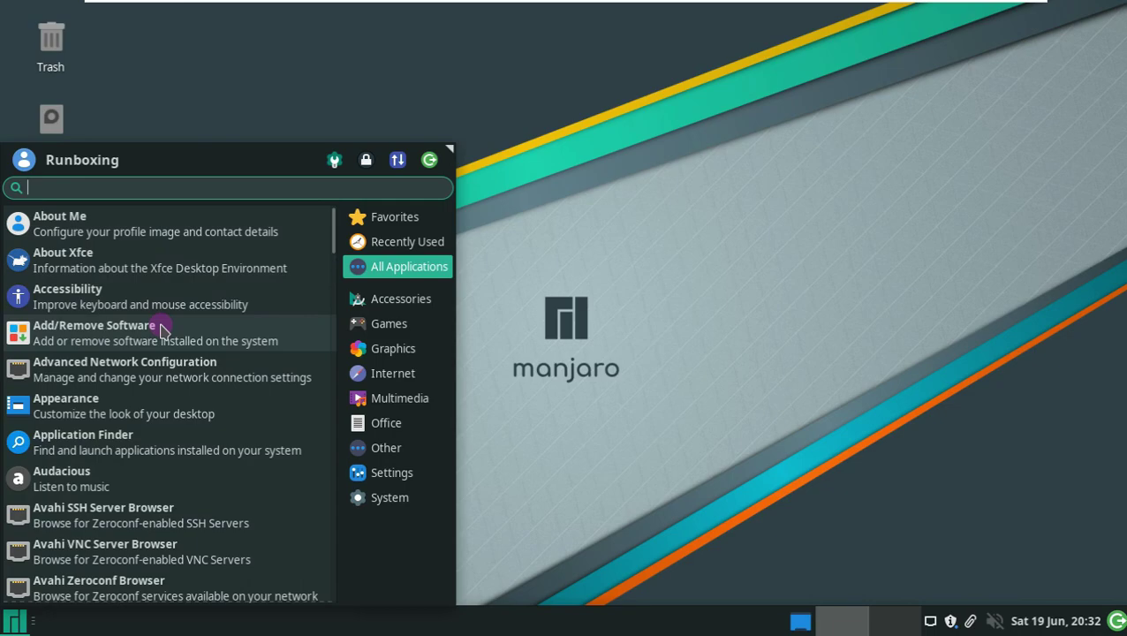
# - Scroll the All Applications list down to Settings Manager and launch it
pyautogui.scroll(-5, 161, 330)
pyautogui.scroll(-5, 187, 314)
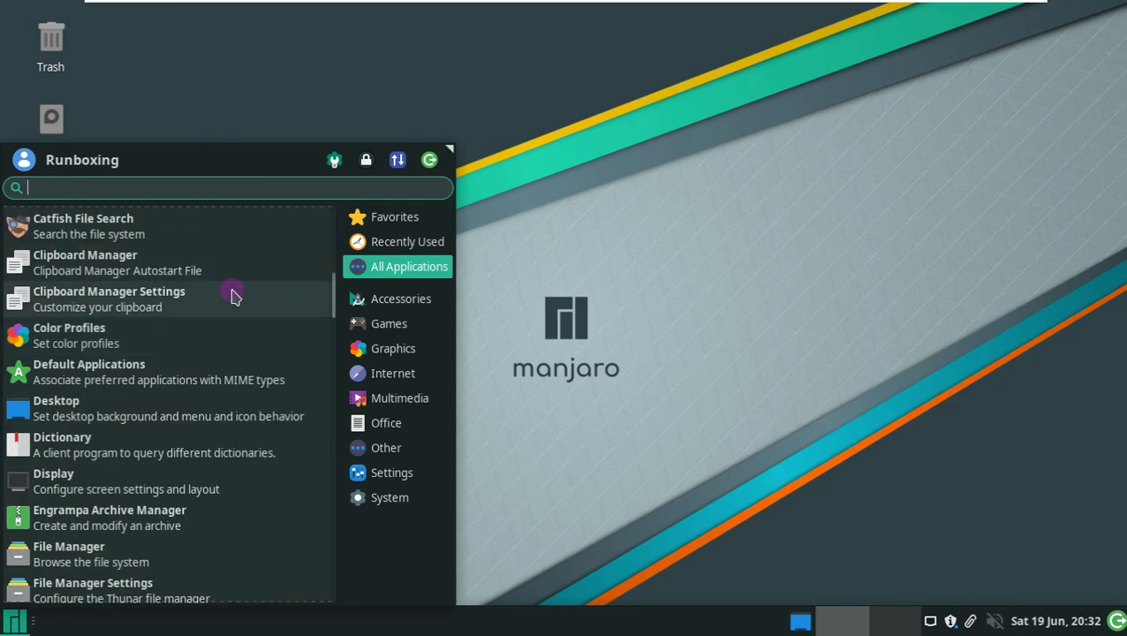
pyautogui.scroll(-7, 234, 293)
pyautogui.scroll(-7, 209, 381)
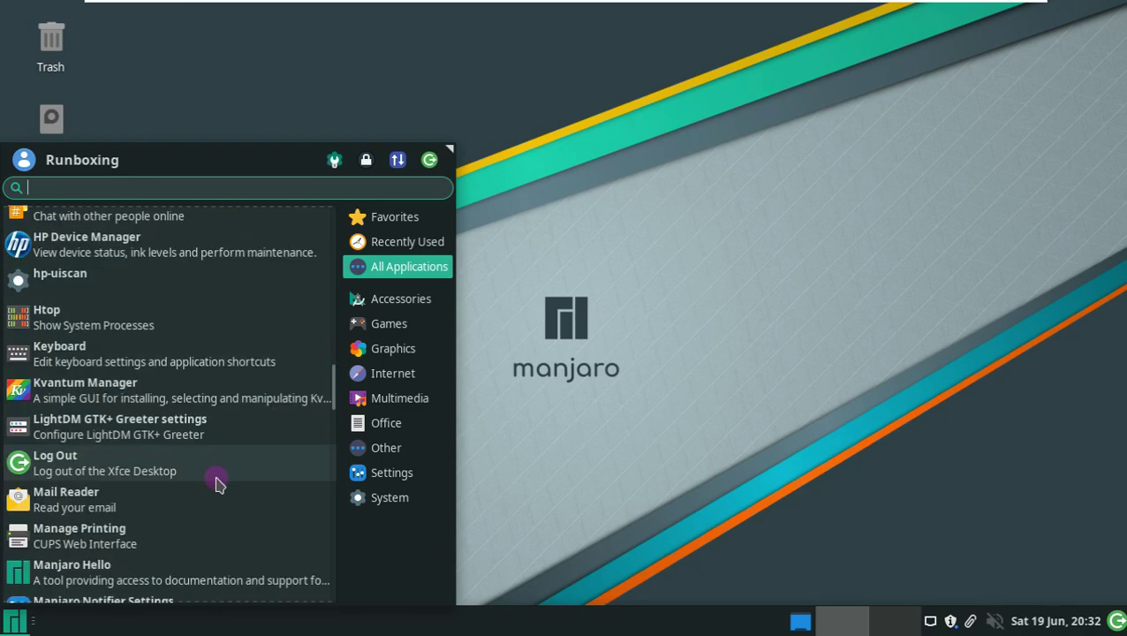
pyautogui.scroll(-10, 219, 481)
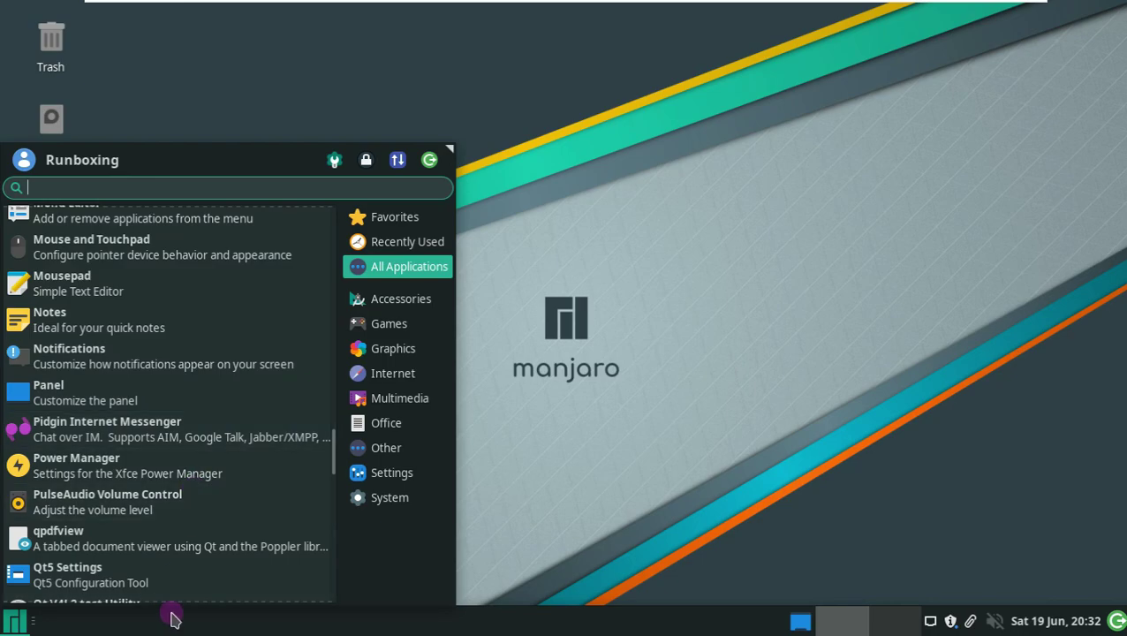
pyautogui.scroll(-5, 219, 345)
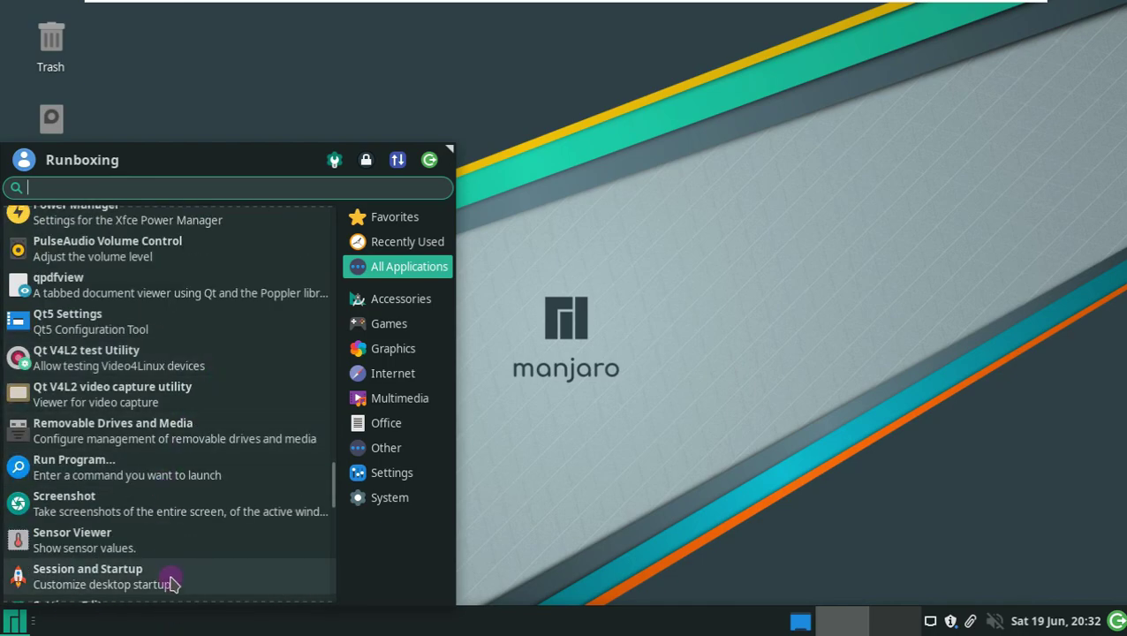
pyautogui.scroll(-12, 172, 565)
pyautogui.scroll(-3, 151, 596)
pyautogui.scroll(4, 183, 445)
pyautogui.scroll(-2, 207, 426)
pyautogui.scroll(4, 206, 427)
pyautogui.scroll(4, 210, 401)
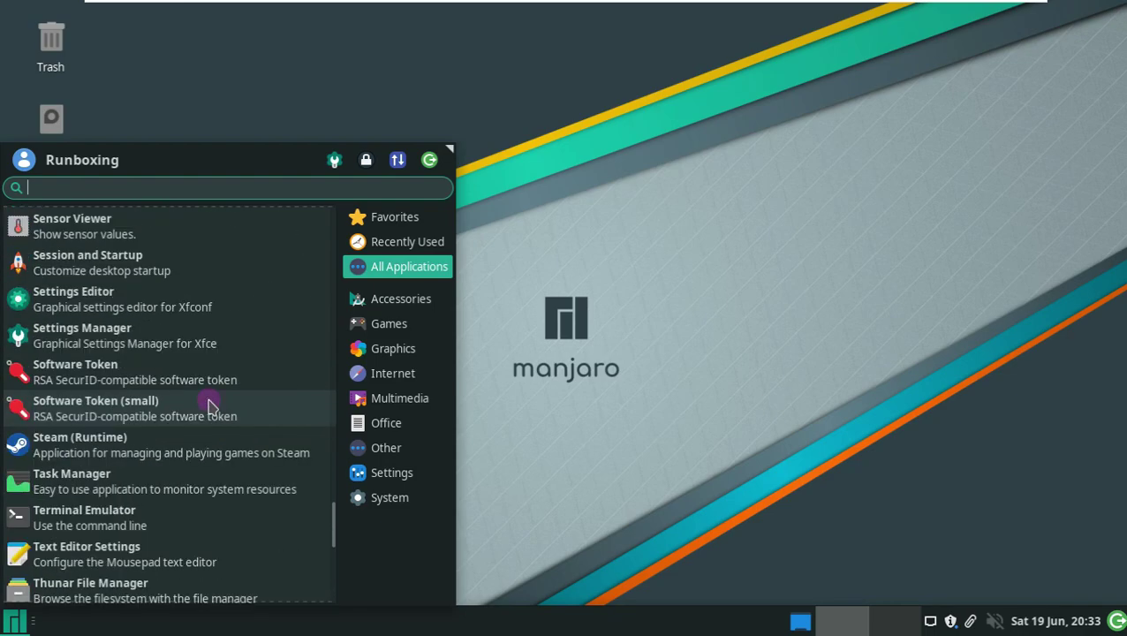
pyautogui.click(211, 389)
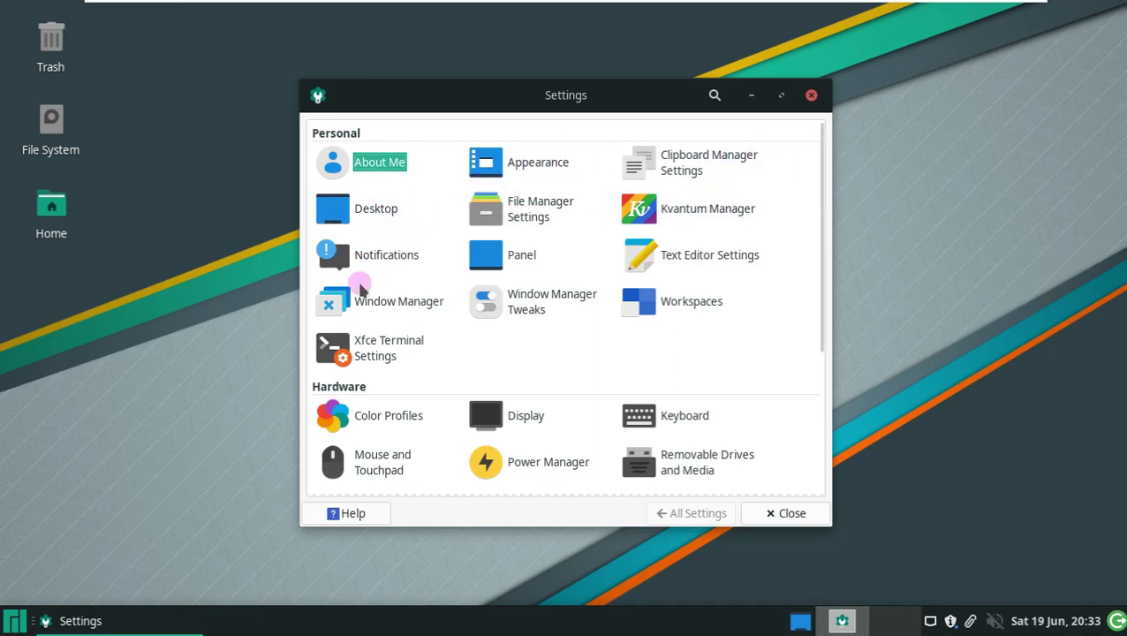
# - Open Appearance and look through its Icons, Fonts and Settings tabs before returning to Style
pyautogui.scroll(-5, 378, 310)
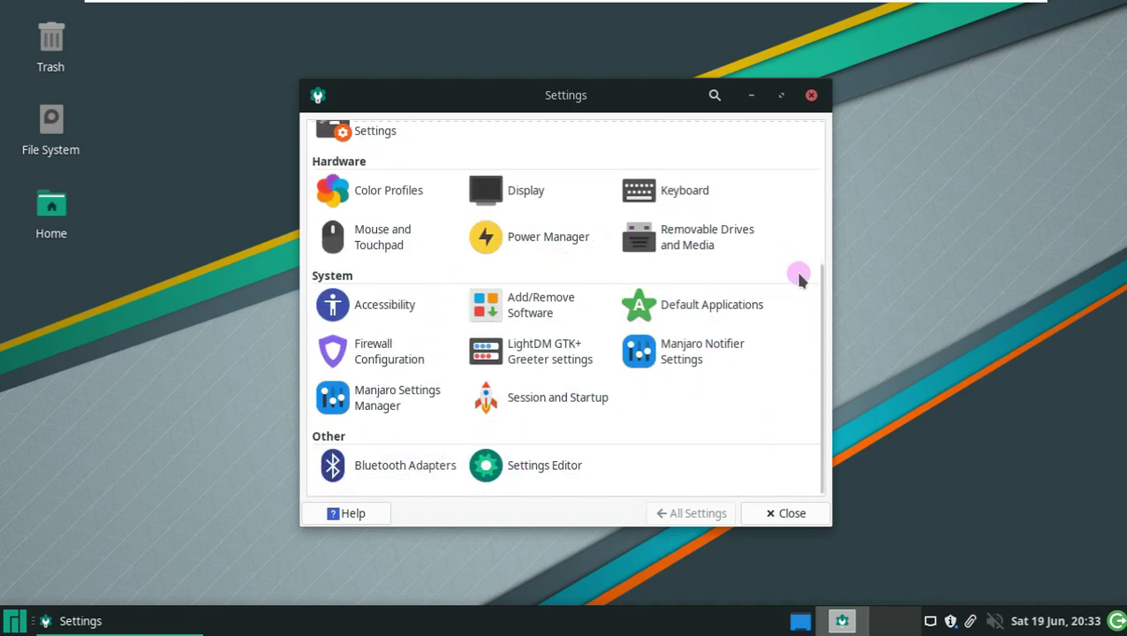
pyautogui.moveTo(822, 300); pyautogui.dragTo(800, 151)
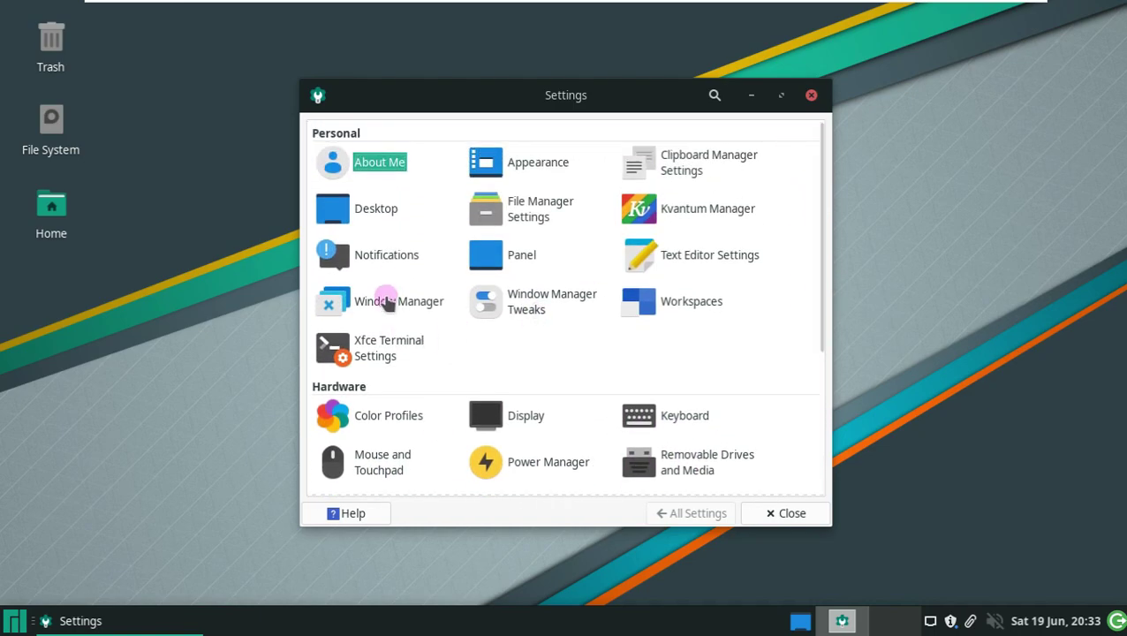
pyautogui.click(521, 164)
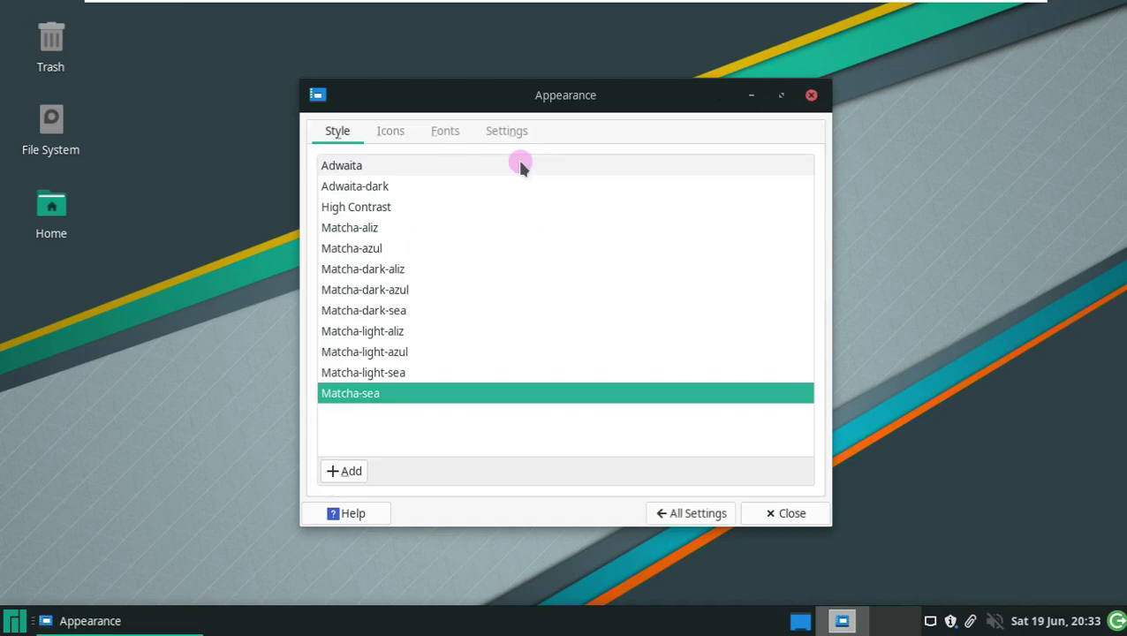
pyautogui.click(391, 131)
pyautogui.click(445, 131)
pyautogui.click(516, 131)
pyautogui.click(336, 132)
# - Try the Adwaita, Adwaita-dark, Matcha-aliz, Matcha-light-aliz, Matcha-dark-sea and Matcha-azul styles
pyautogui.click(358, 162)
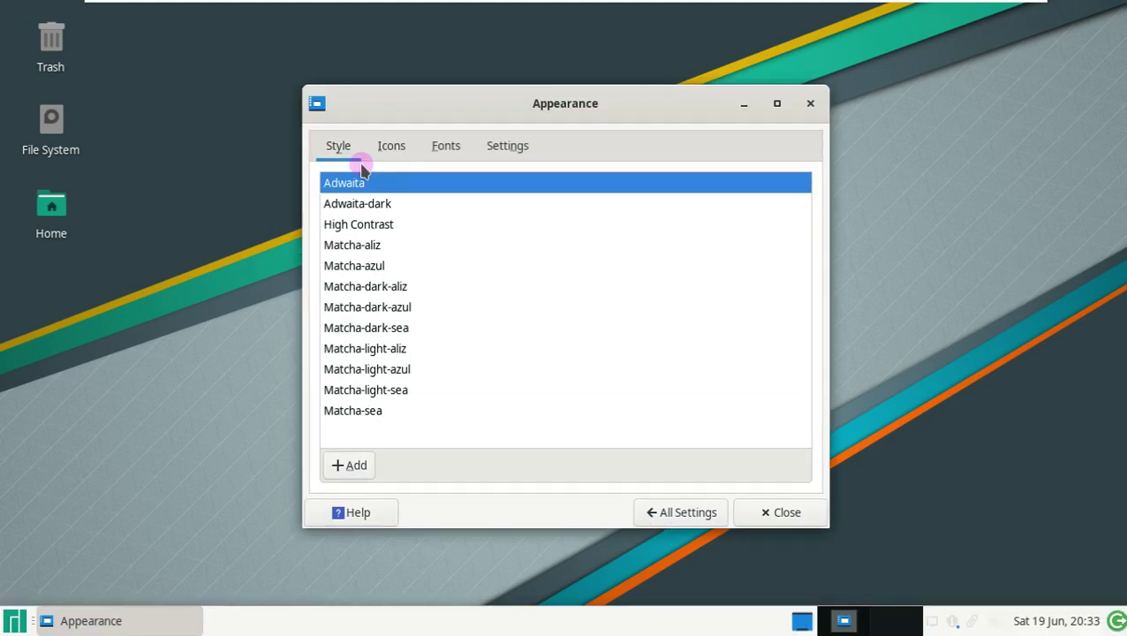
pyautogui.click(369, 210)
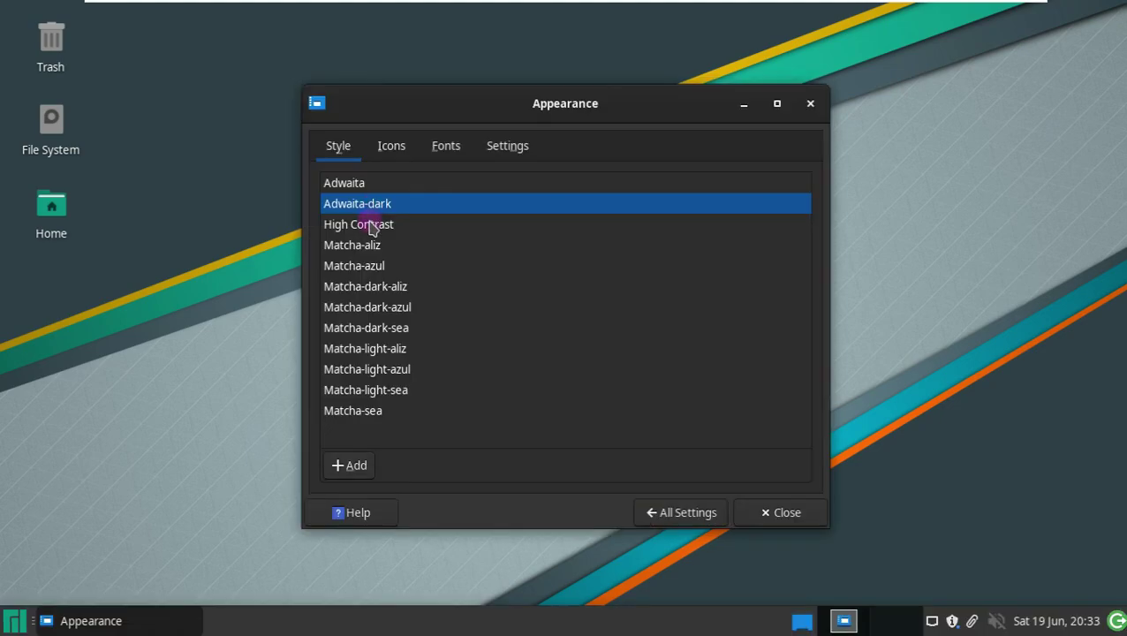
pyautogui.click(366, 247)
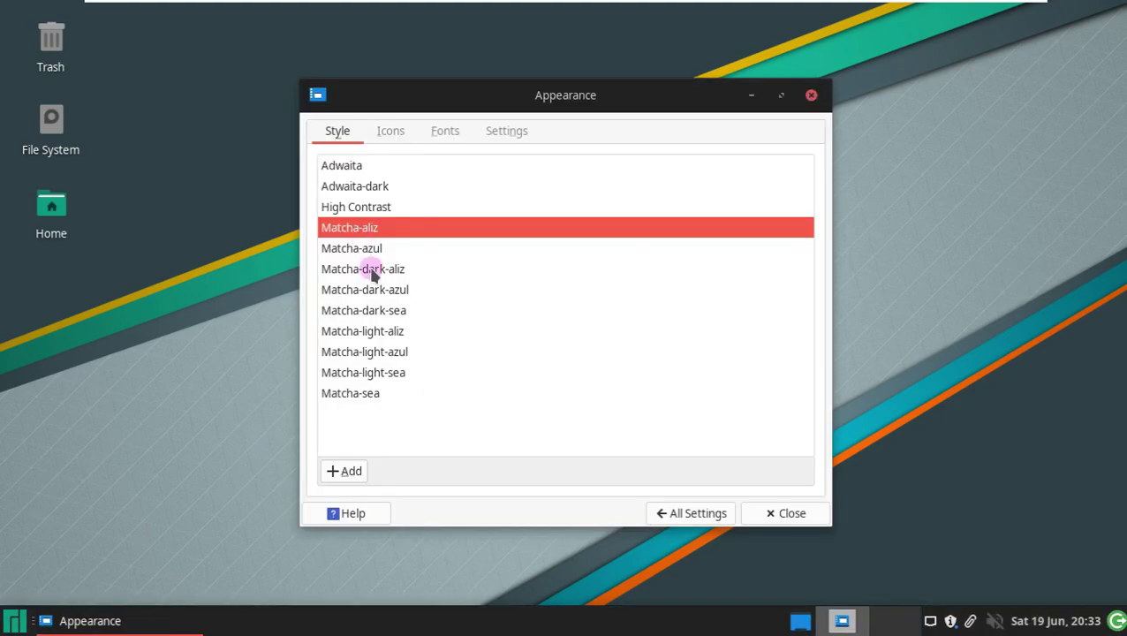
pyautogui.click(388, 334)
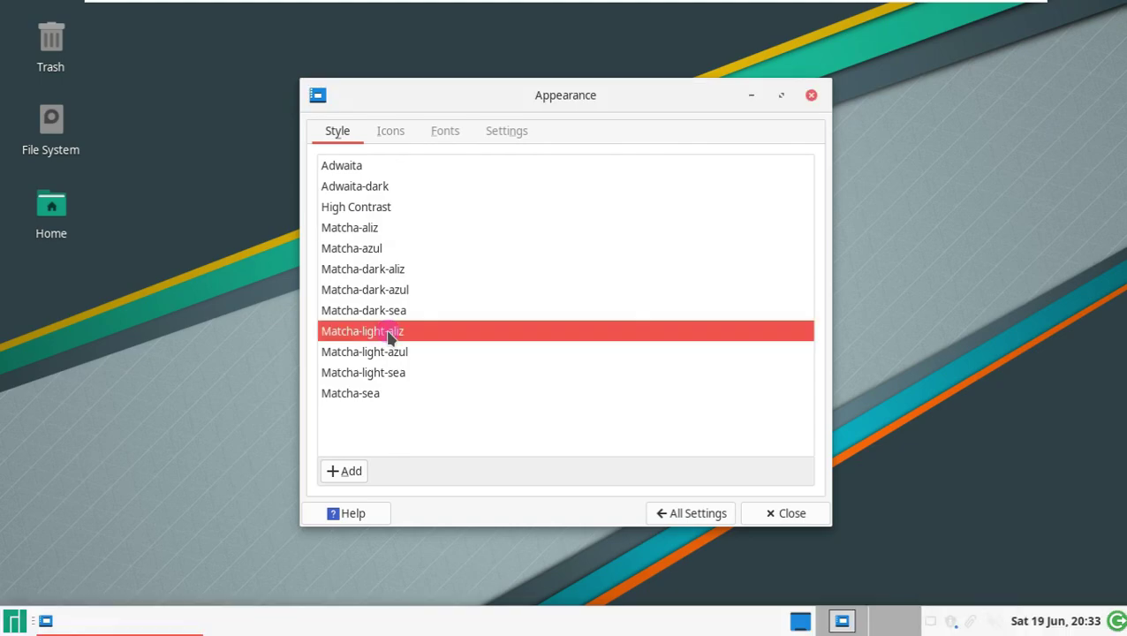
pyautogui.click(383, 311)
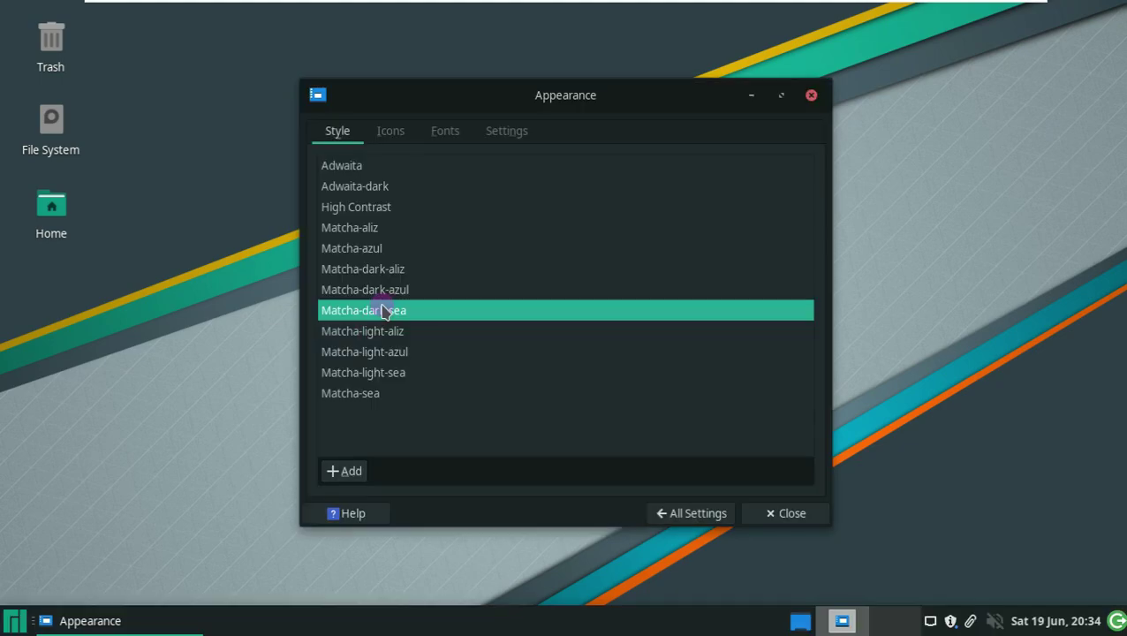
pyautogui.click(399, 231)
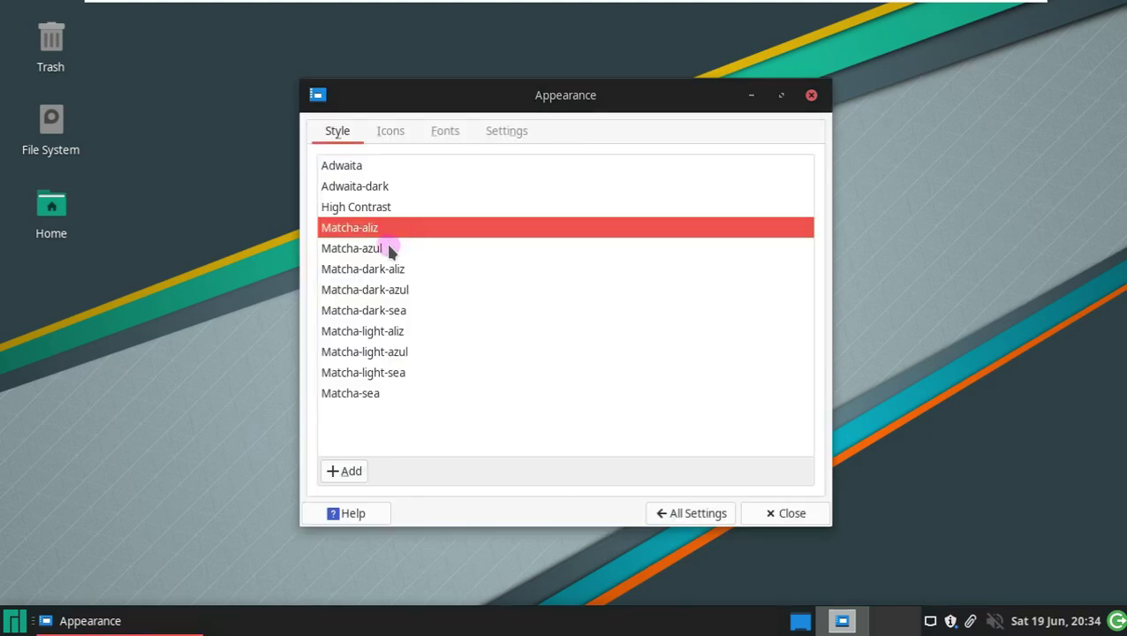
pyautogui.click(389, 250)
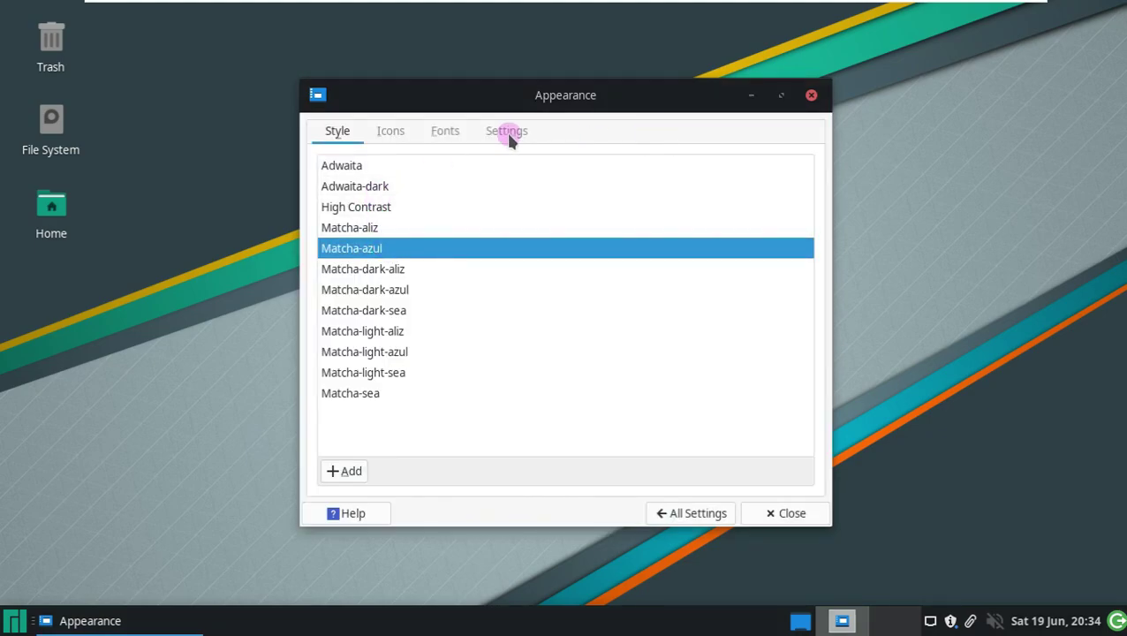
# - Review the Icons, Fonts and Settings tabs again and close Appearance
pyautogui.click(396, 130)
pyautogui.click(438, 133)
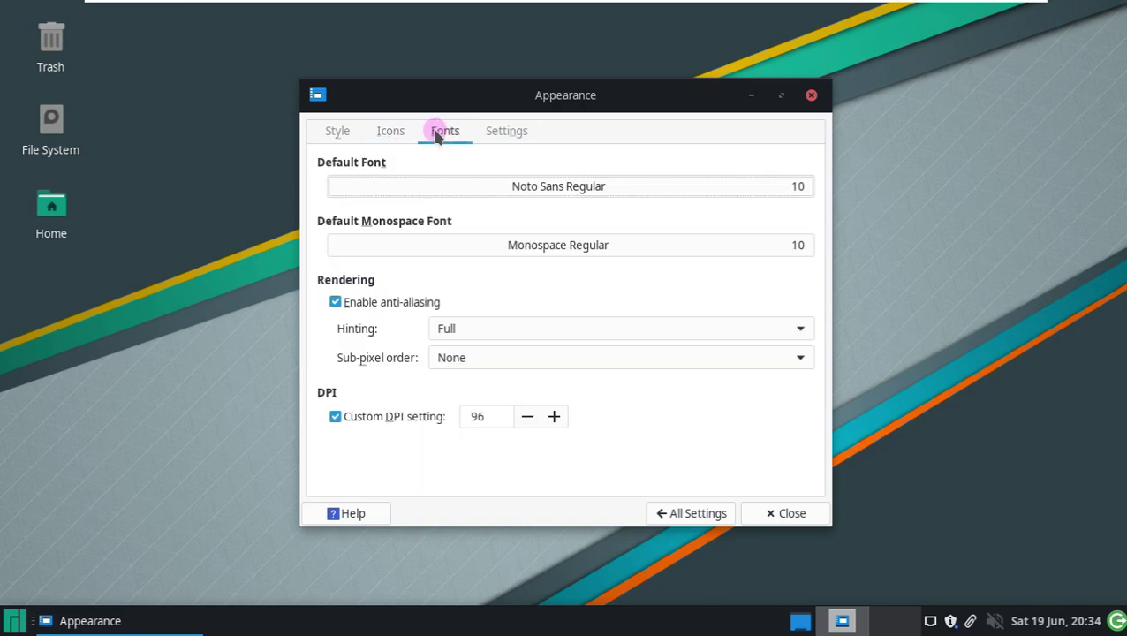
pyautogui.click(506, 133)
pyautogui.click(811, 94)
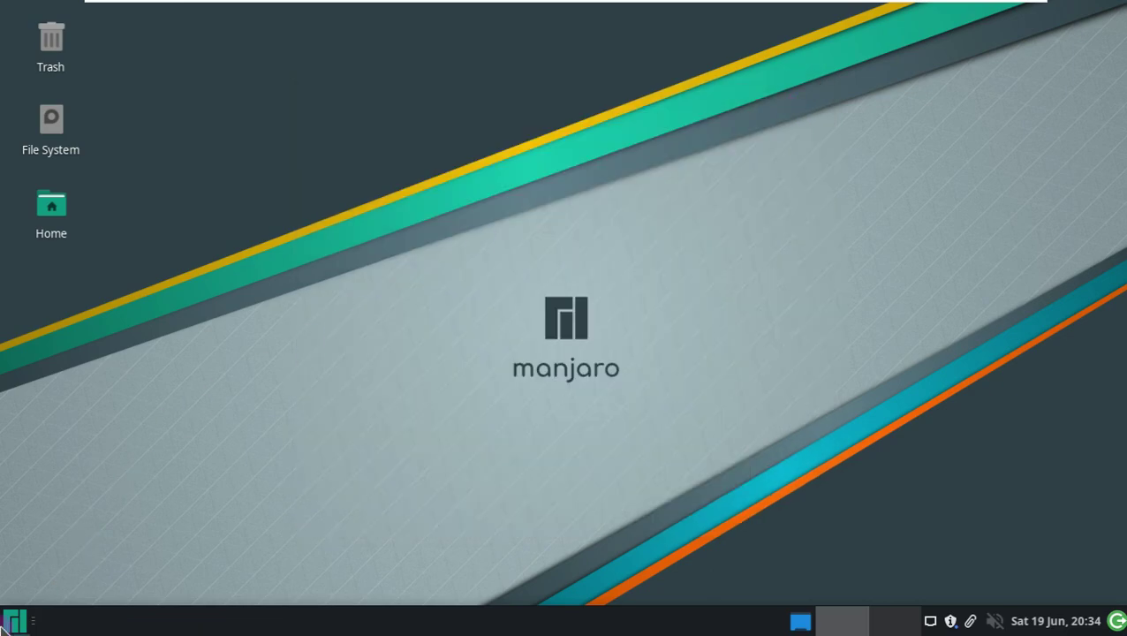
# - Reopen Appearance from All Applications, switch the style back to Adwaita, and close it
pyautogui.click(10, 623)
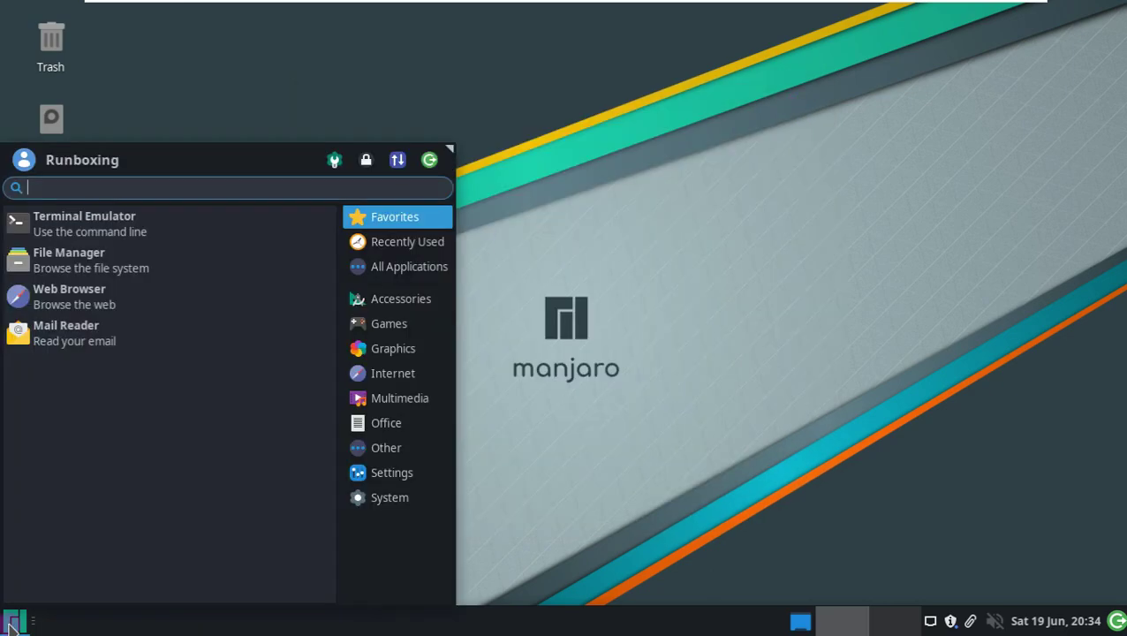
pyautogui.click(399, 265)
pyautogui.click(141, 402)
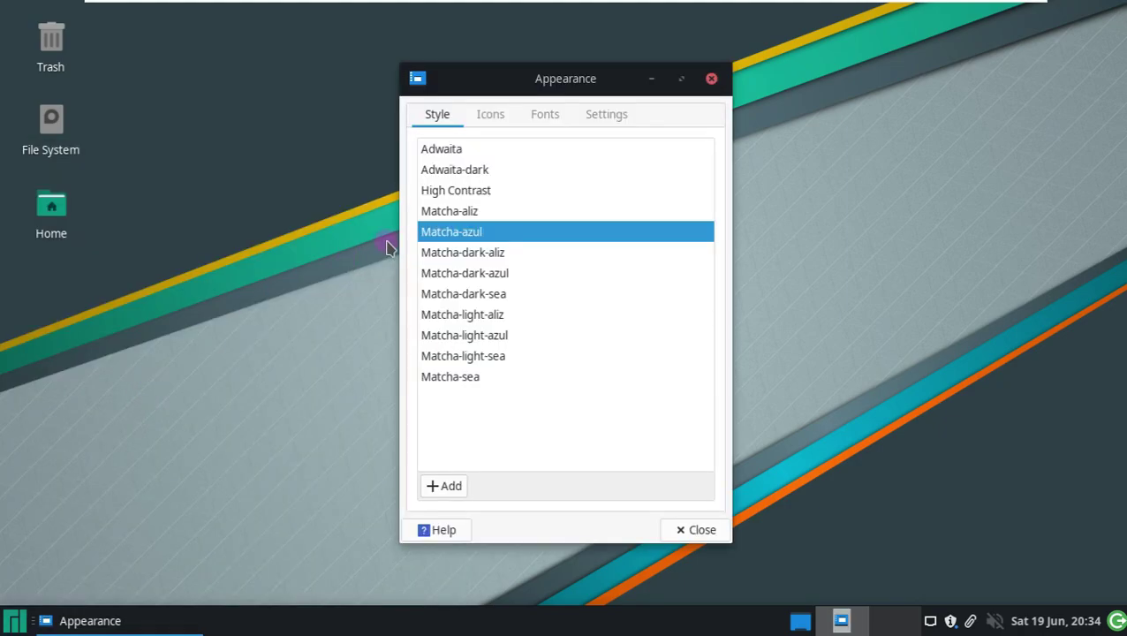
pyautogui.click(471, 161)
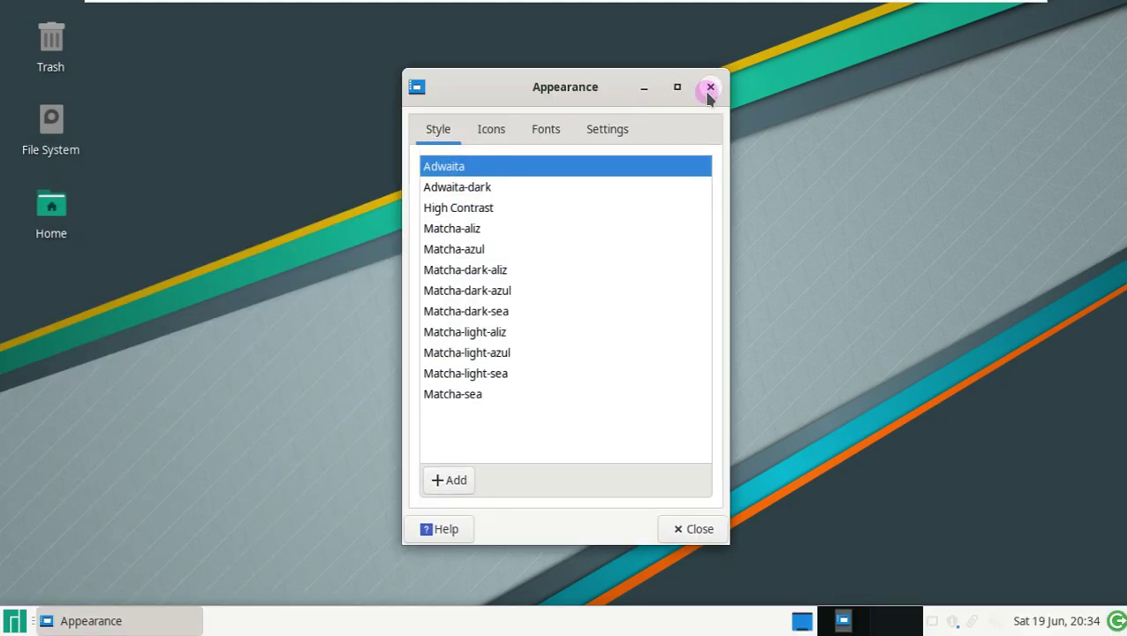
pyautogui.click(710, 88)
pyautogui.rightClick(367, 127)
# - Browse the desktop menu's Applications submenus, then open a terminal in the Desktop folder
pyautogui.moveTo(420, 391)
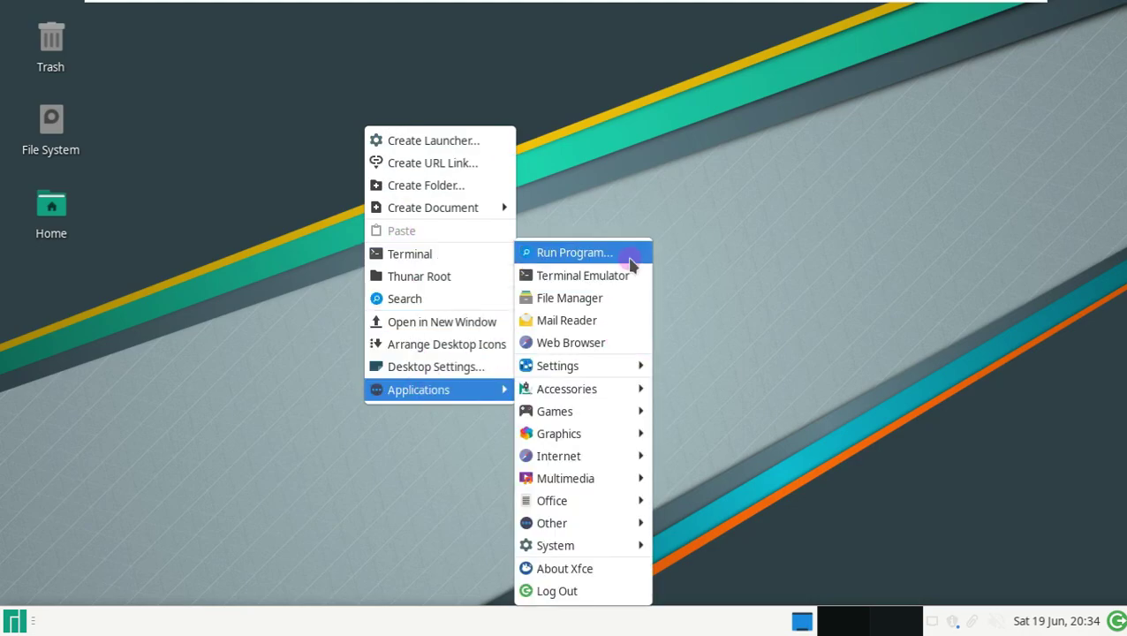
pyautogui.moveTo(612, 377)
pyautogui.scroll(-5, 755, 190)
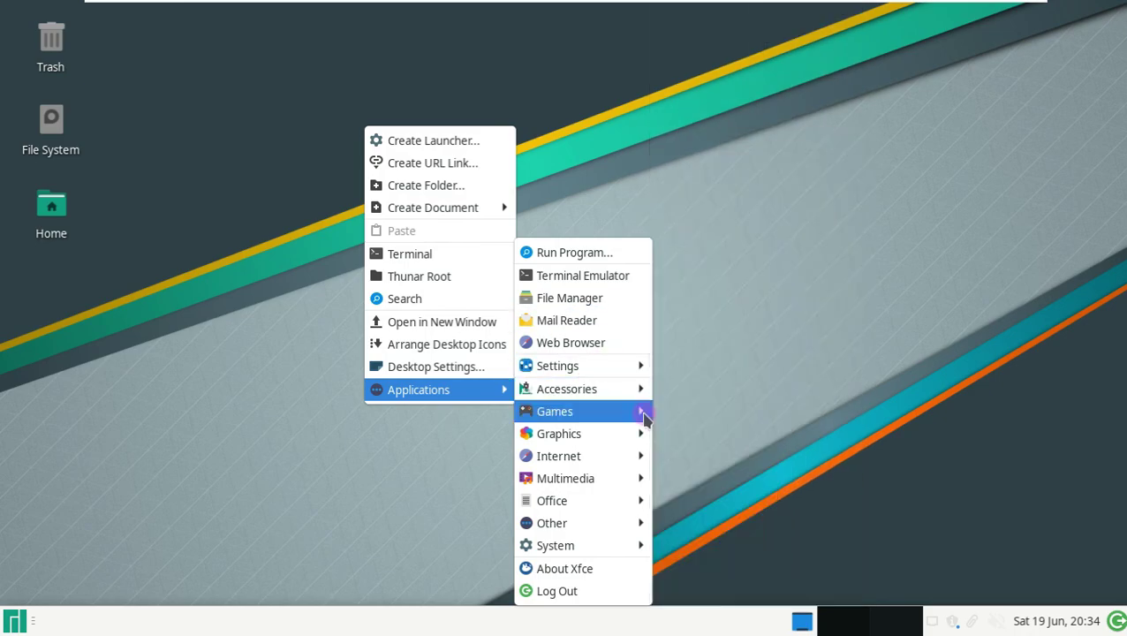
pyautogui.moveTo(614, 460)
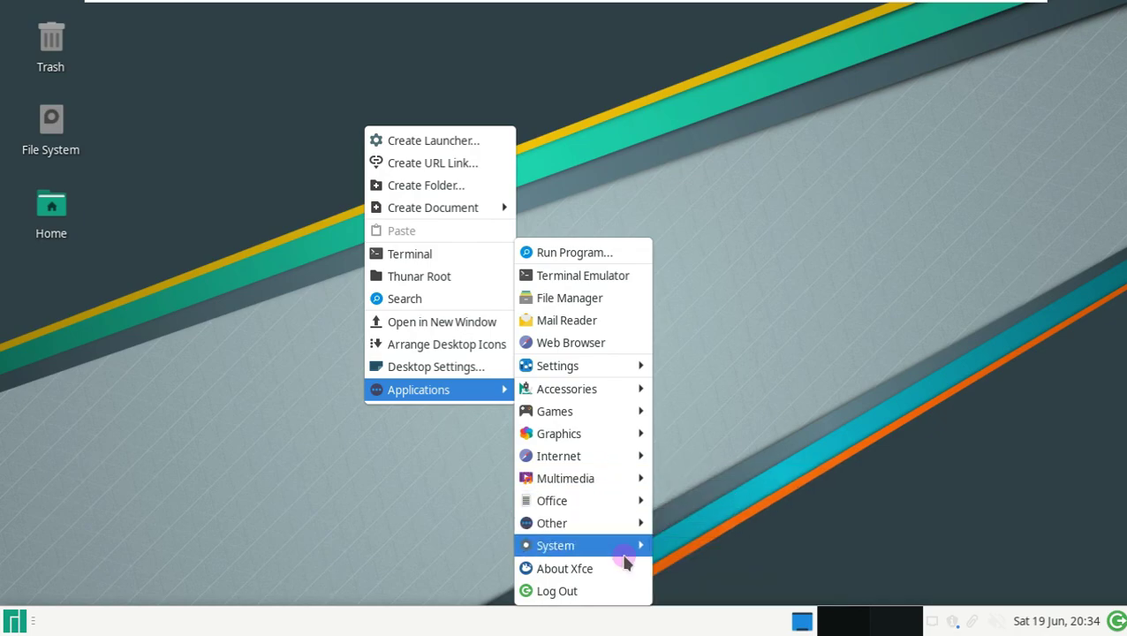
pyautogui.click(377, 263)
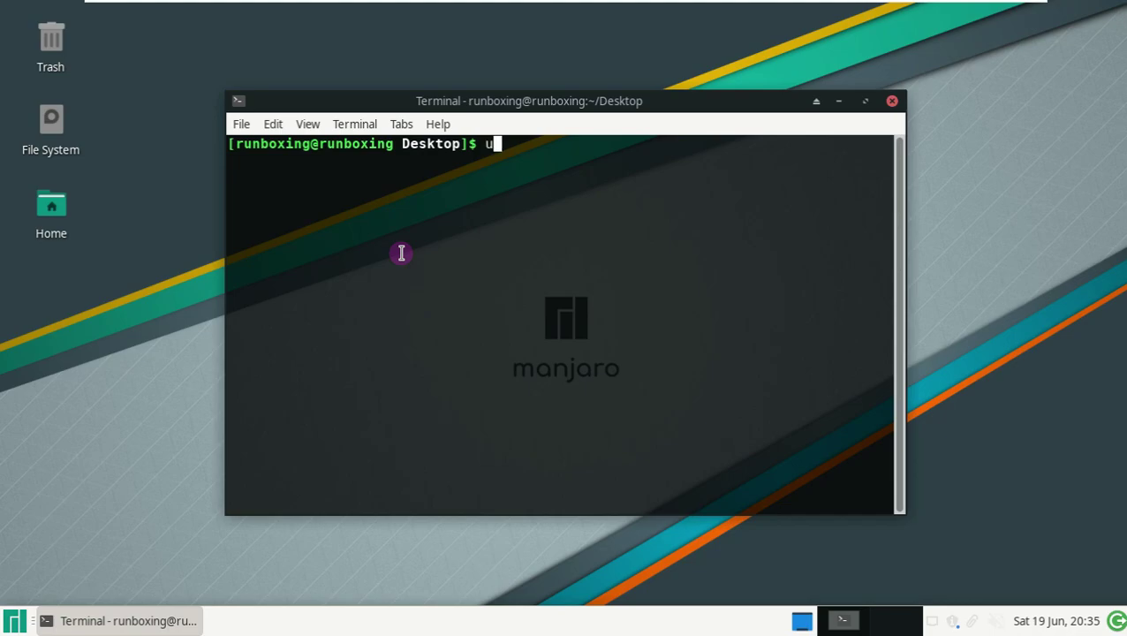
# - Run uname, uname -a, uname -r and uname -i to show the 5.10.42-1-MANJARO kernel details
pyautogui.press('Return')
pyautogui.write('uname ')
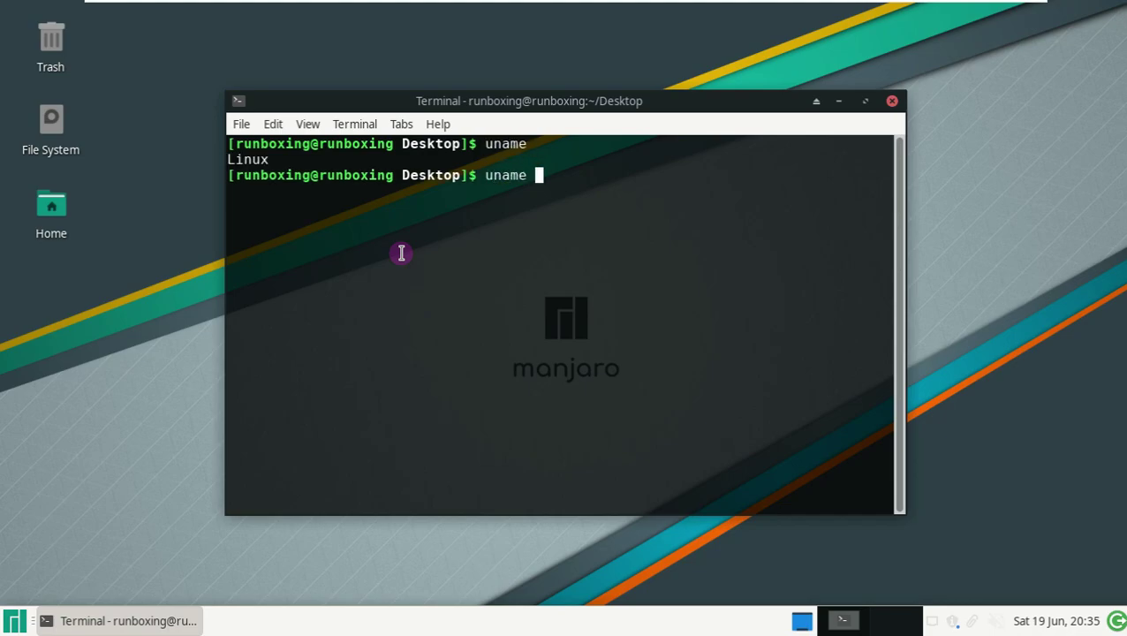
pyautogui.write('-a')
pyautogui.press('Return')
pyautogui.write('uname -r')
pyautogui.press('Return')
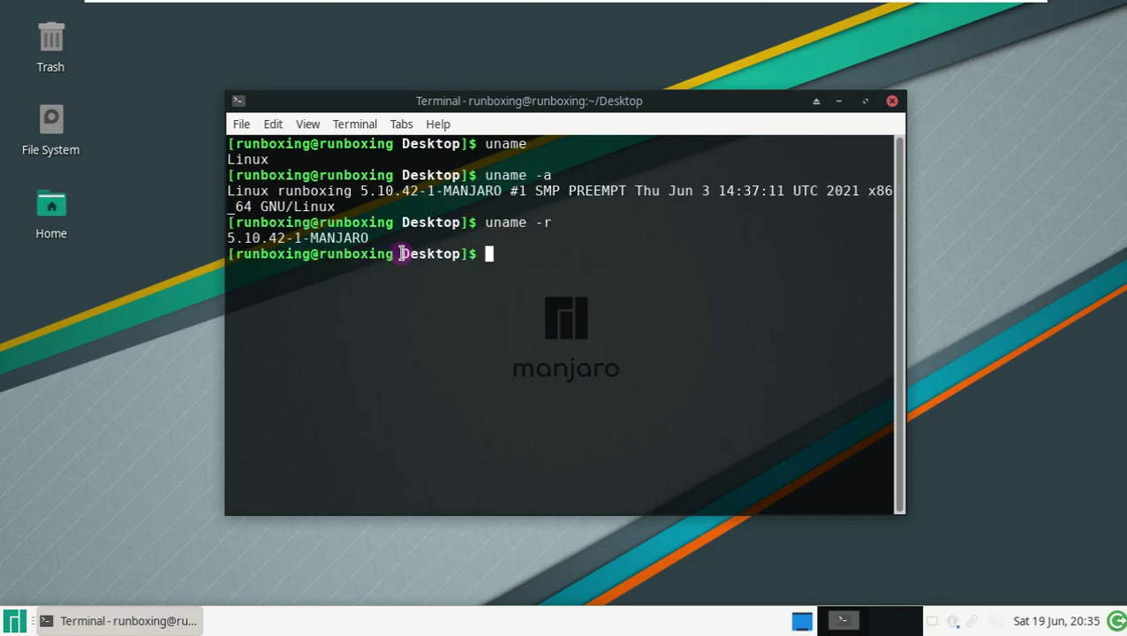
pyautogui.write('uname -i')
pyautogui.press('Return')
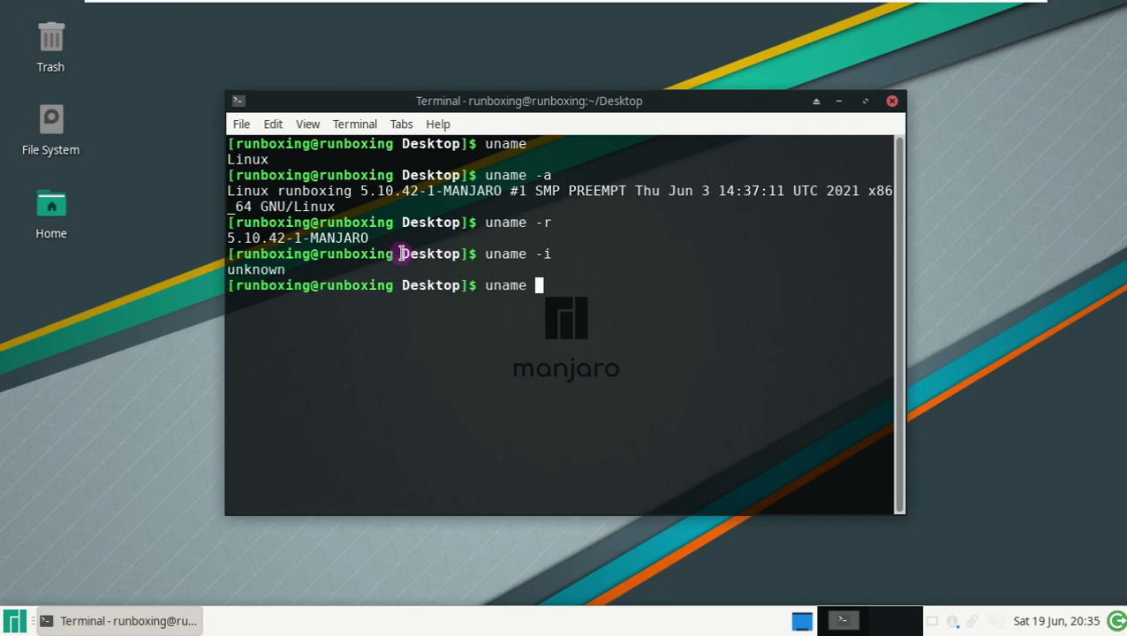
# - Run uname -n, -v, -s and -o, then exit to close the terminal
pyautogui.write('uname -n')
pyautogui.press('Return')
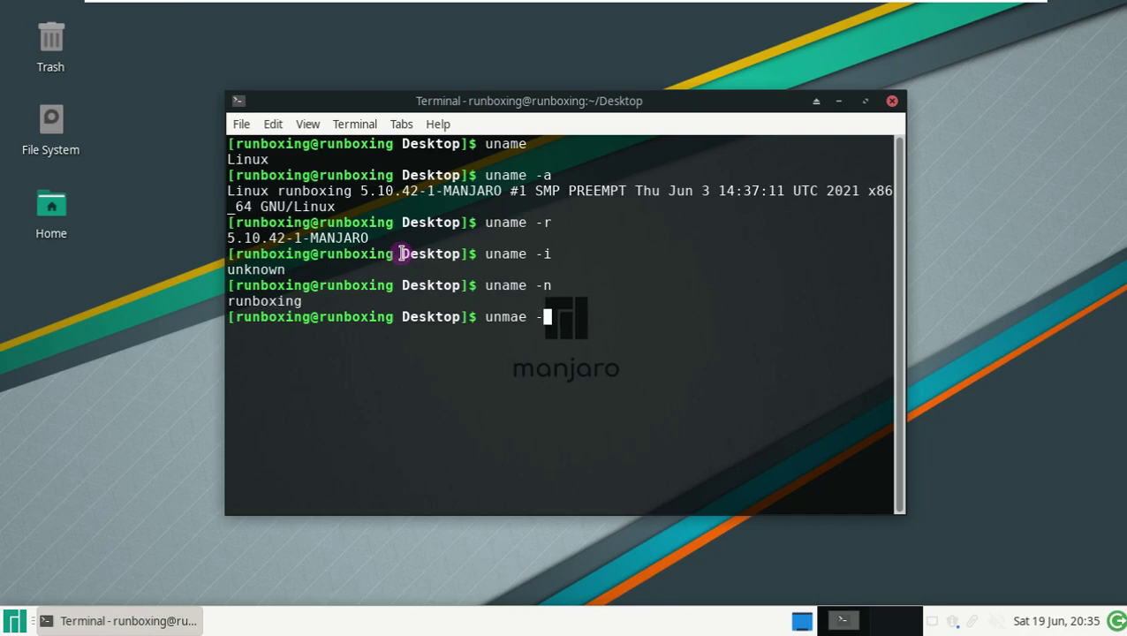
pyautogui.write('uname -v')
pyautogui.press('Return')
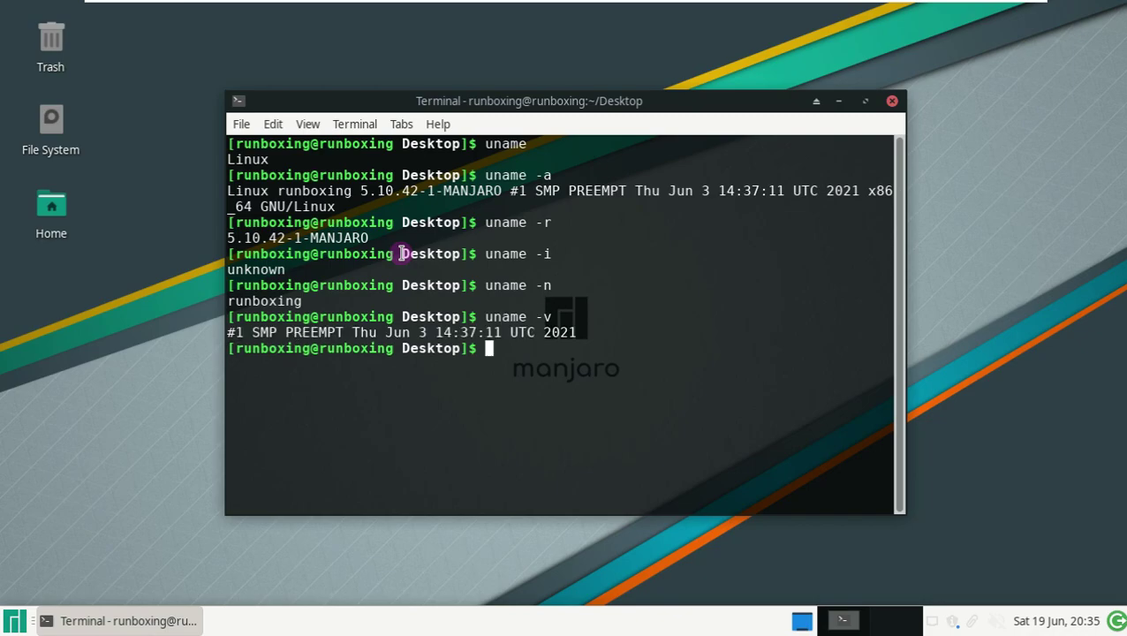
pyautogui.write('uname -s')
pyautogui.press('Return')
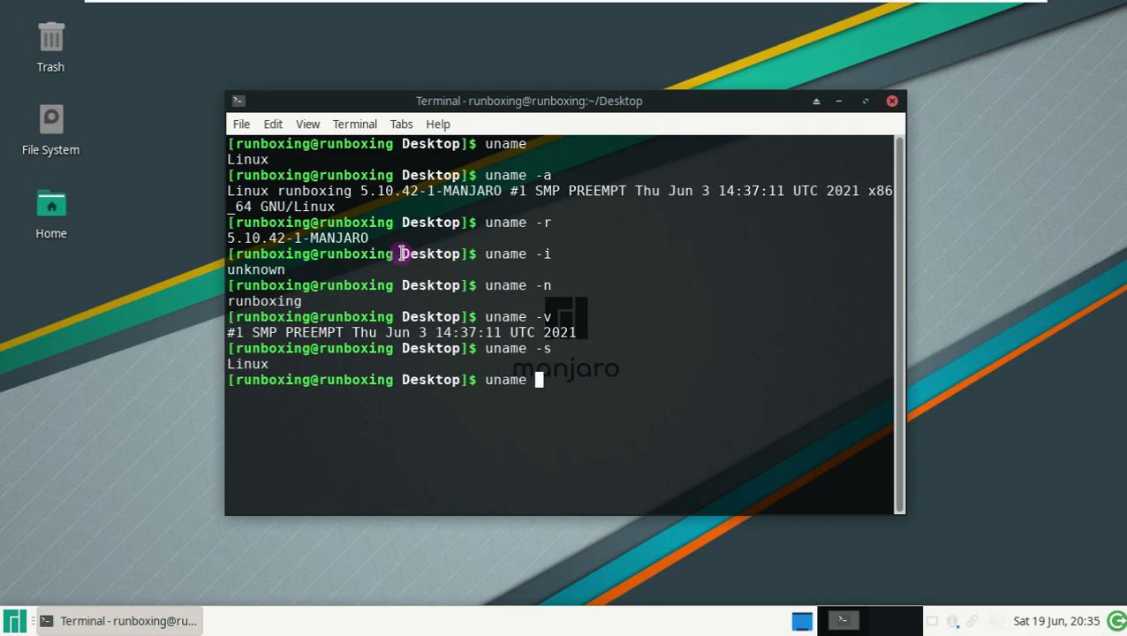
pyautogui.write('uname -o')
pyautogui.press('Return')
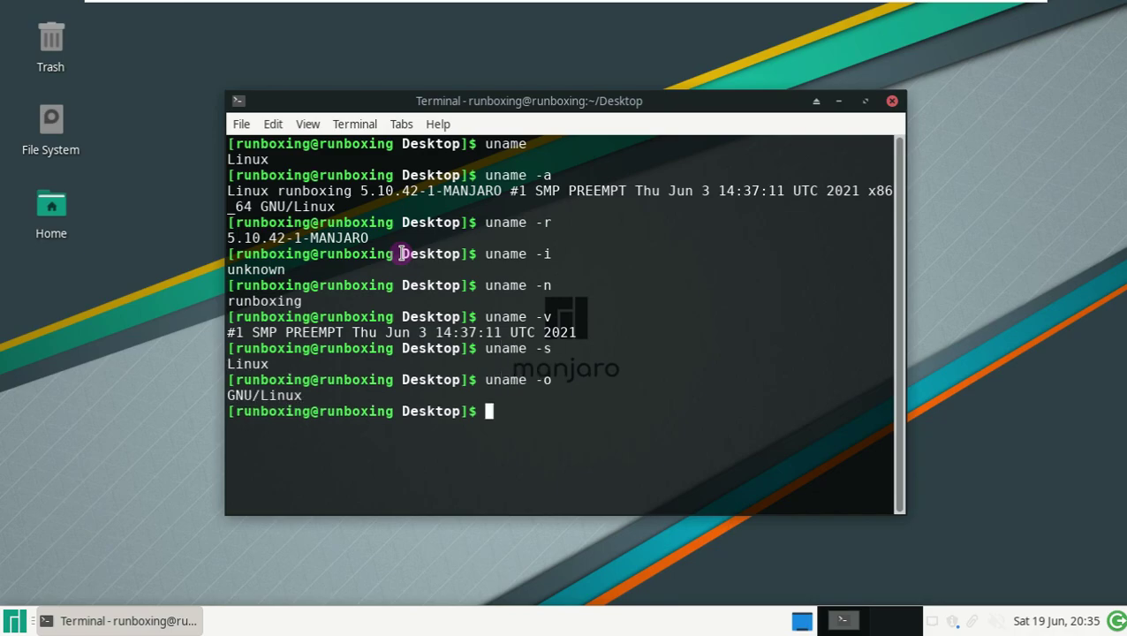
pyautogui.write('exit')
pyautogui.press('Return')
# - Open the Home folder in Thunar, view Help > About Thunar, and close the window
pyautogui.doubleClick(60, 213)
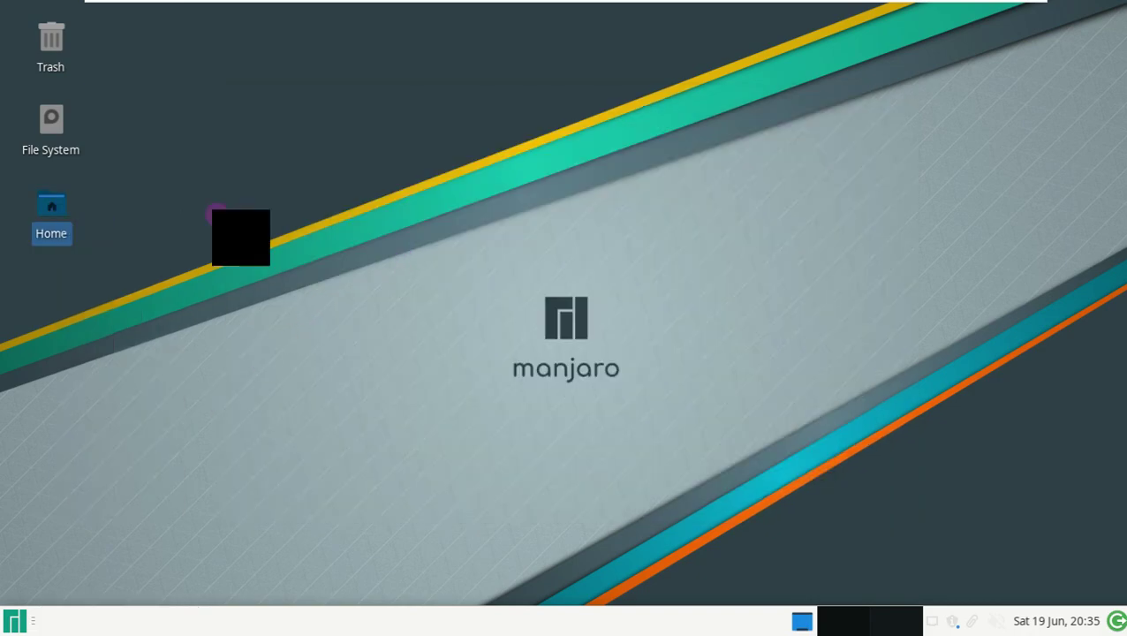
pyautogui.click(314, 125)
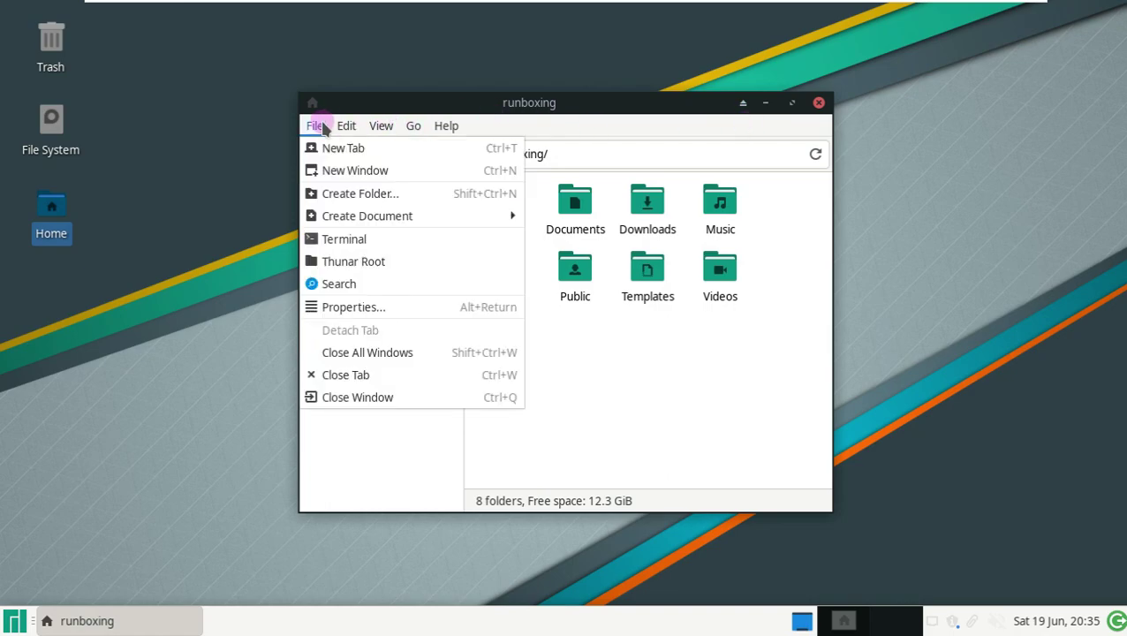
pyautogui.moveTo(385, 129)
pyautogui.moveTo(446, 125)
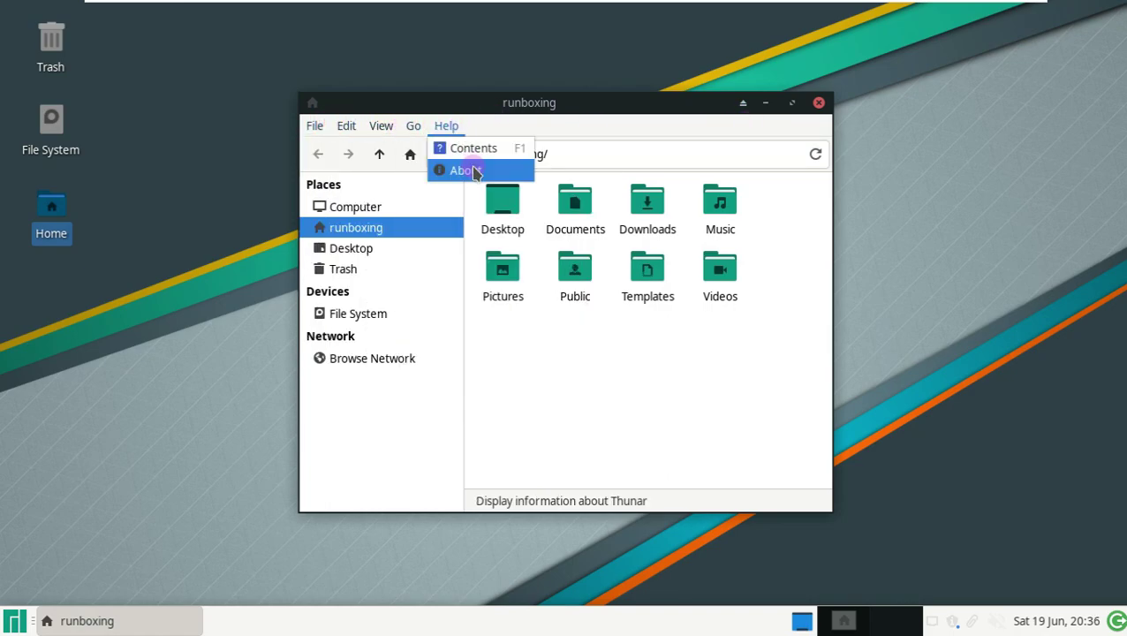
pyautogui.click(470, 169)
pyautogui.click(721, 156)
pyautogui.click(818, 102)
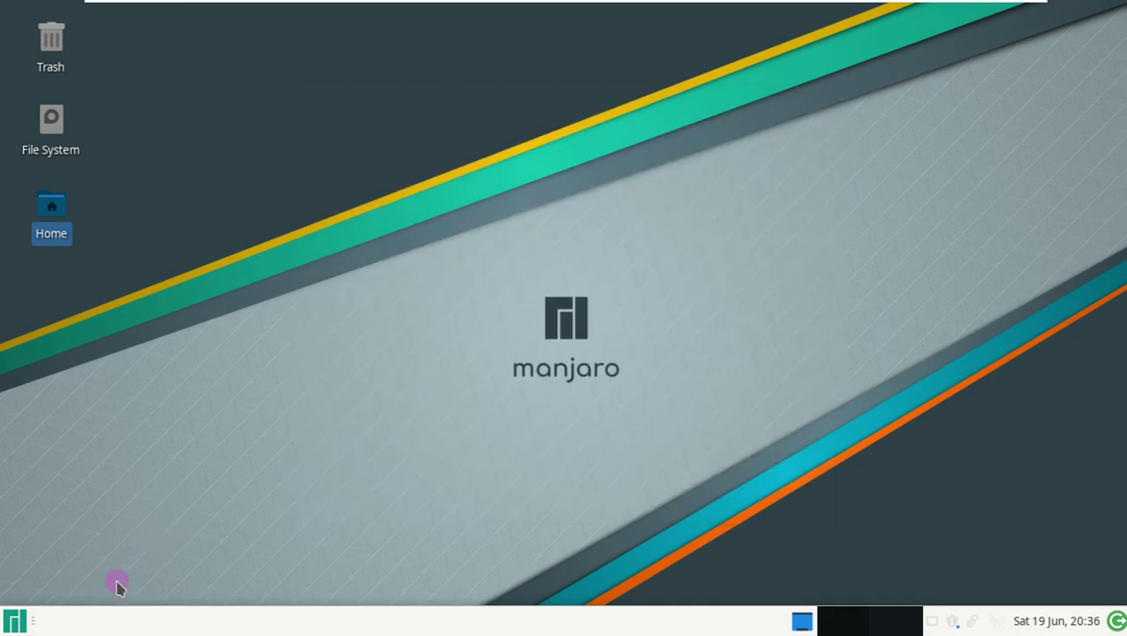
# - Check the panel separator options and the applications menu, then close the Xfce system details window
pyautogui.rightClick(83, 622)
pyautogui.press('Escape')
pyautogui.press('super')
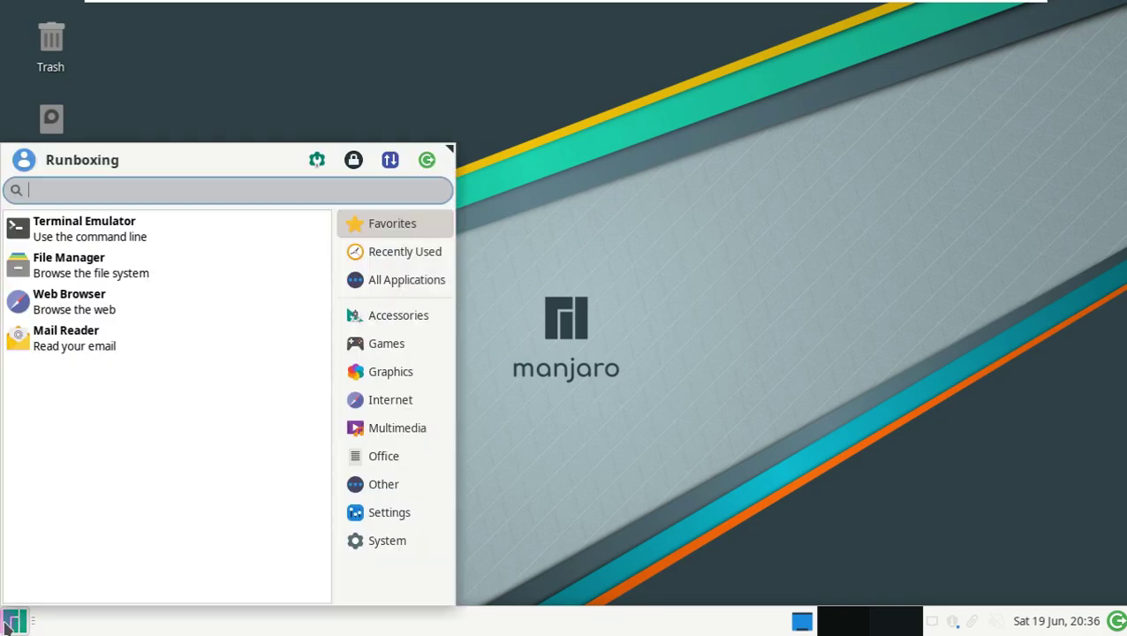
pyautogui.click(402, 285)
pyautogui.press('Escape')
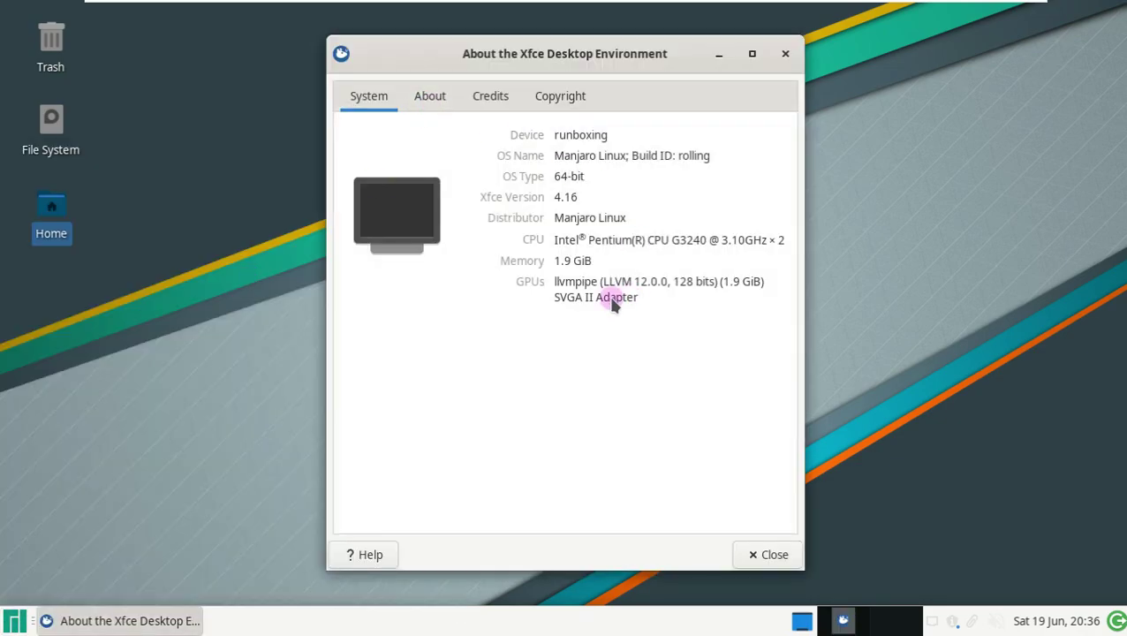
pyautogui.click(783, 54)
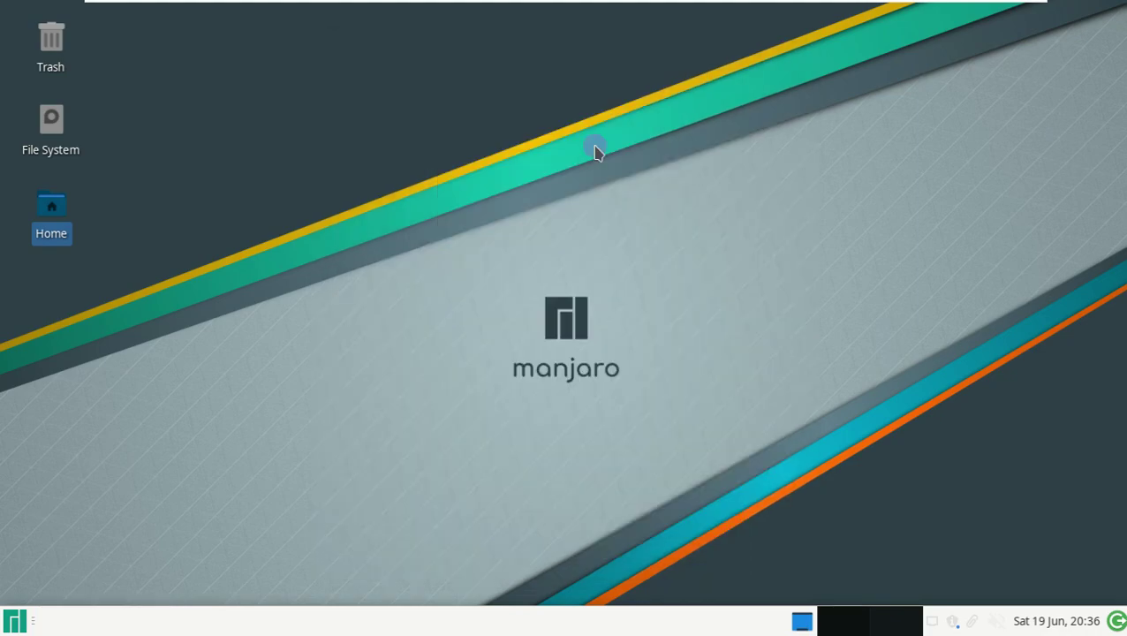
# - Open the root File System, browse network locations, and close the Thunar window
pyautogui.rightClick(53, 143)
pyautogui.click(86, 158)
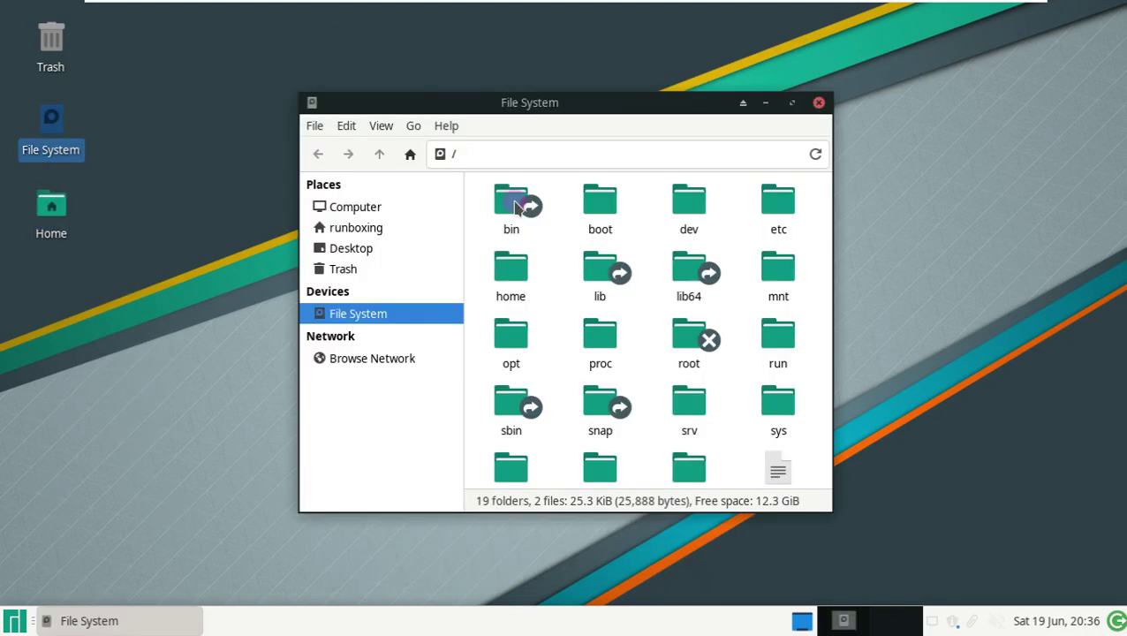
pyautogui.click(353, 362)
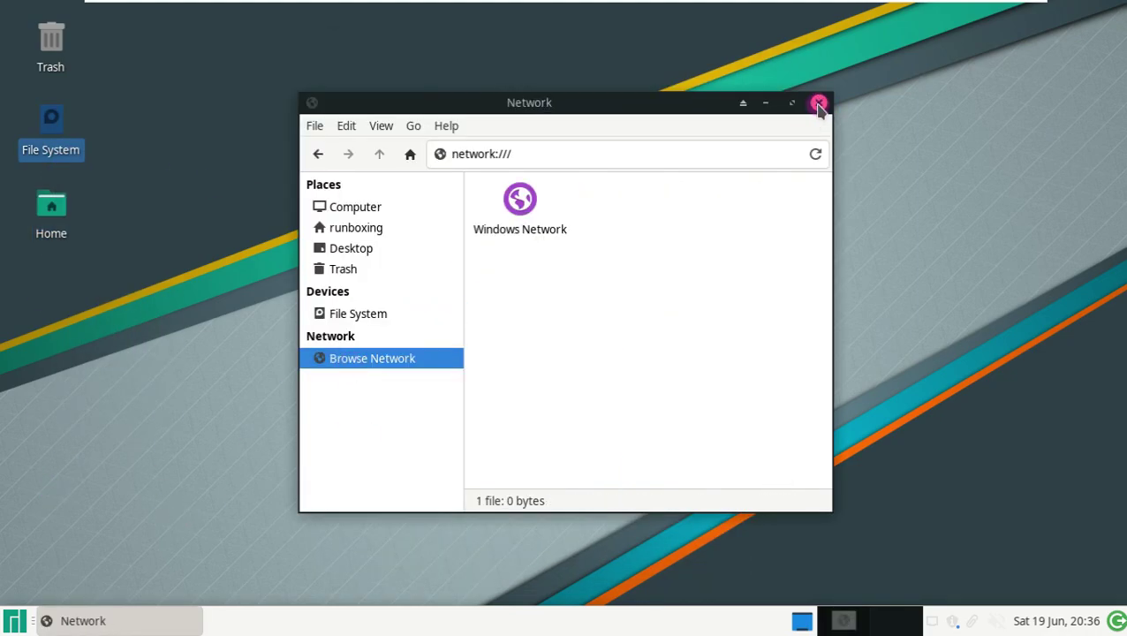
pyautogui.click(818, 104)
pyautogui.click(16, 620)
# - List the System applications and launch Task Manager
pyautogui.click(362, 540)
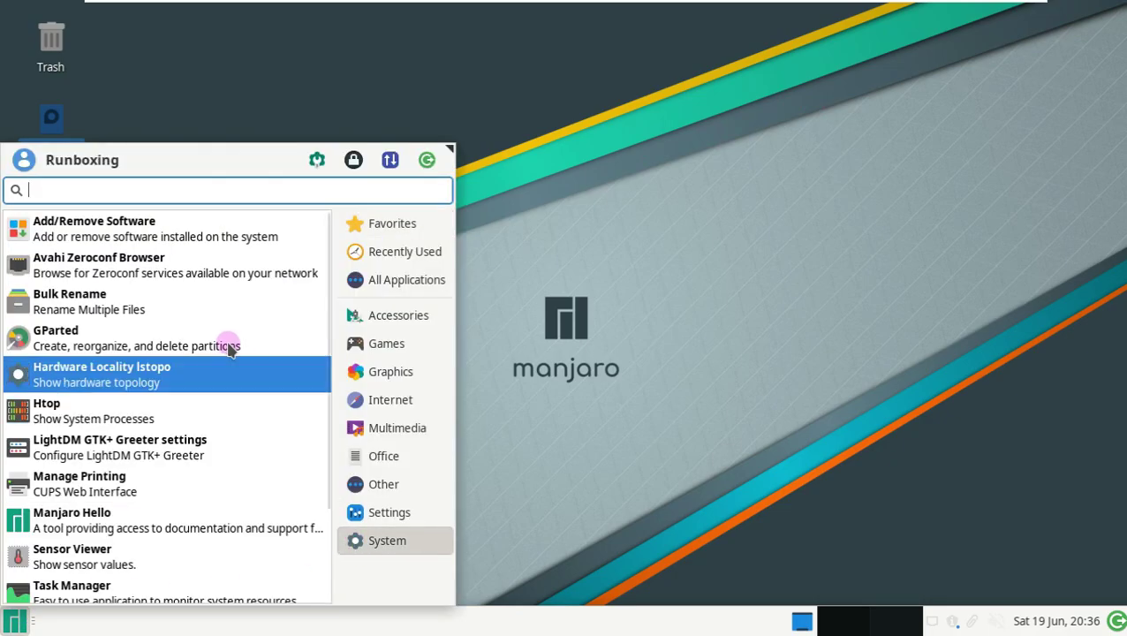
pyautogui.scroll(-3, 166, 500)
pyautogui.scroll(3, 160, 547)
pyautogui.scroll(-1, 158, 535)
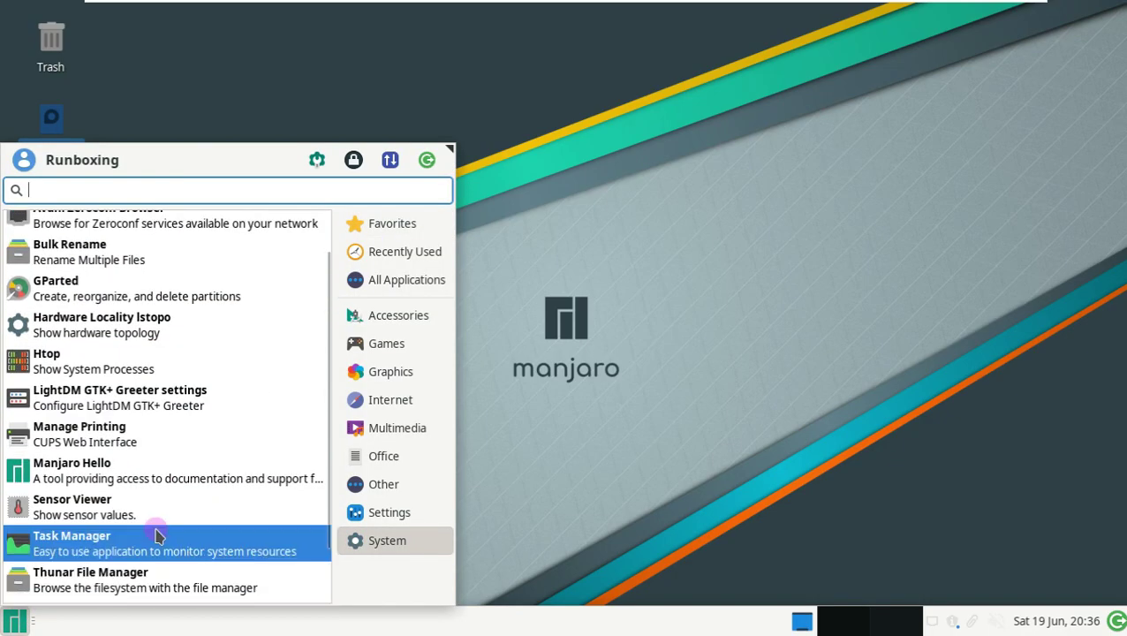
pyautogui.click(157, 535)
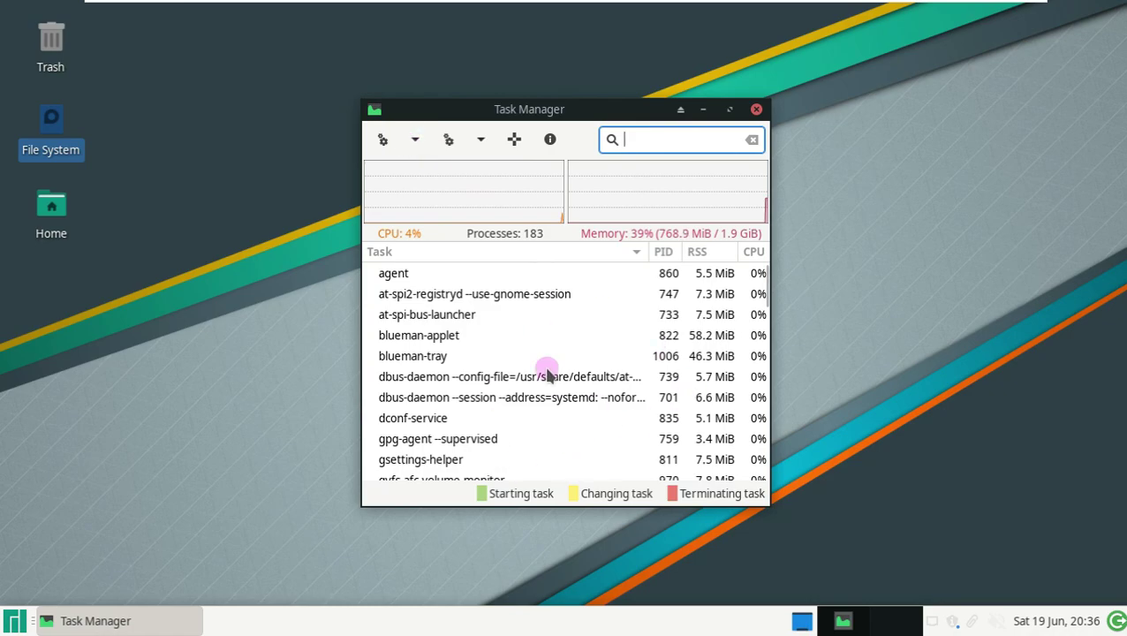
pyautogui.click(477, 142)
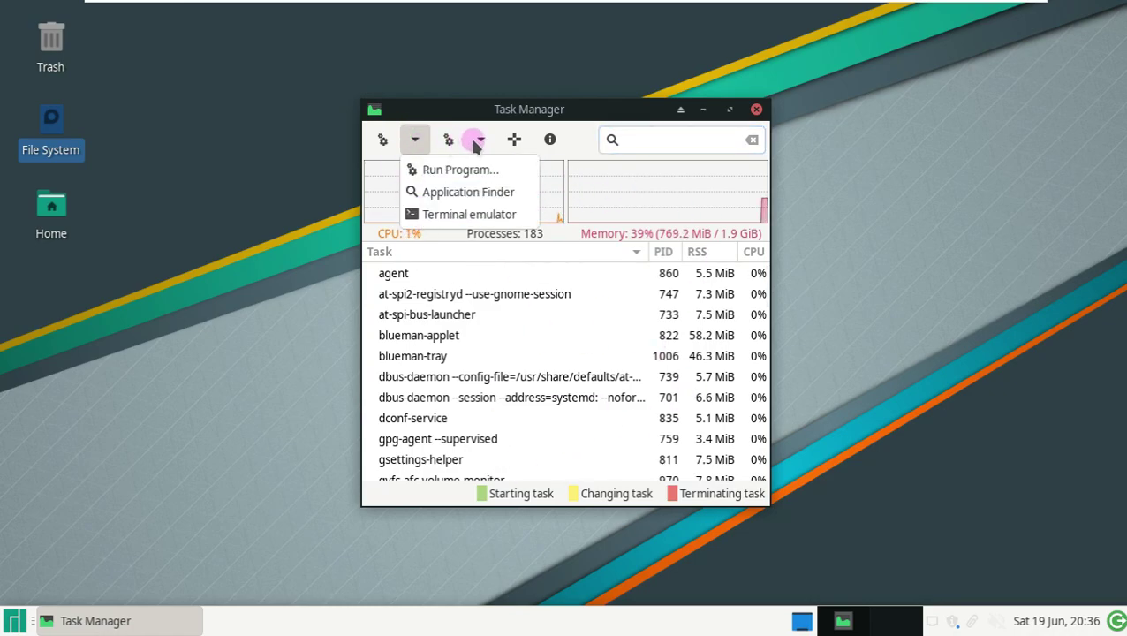
# - Add a PPID column, check version 1.4.2, close Task Manager, and list Internet applications
pyautogui.click(483, 141)
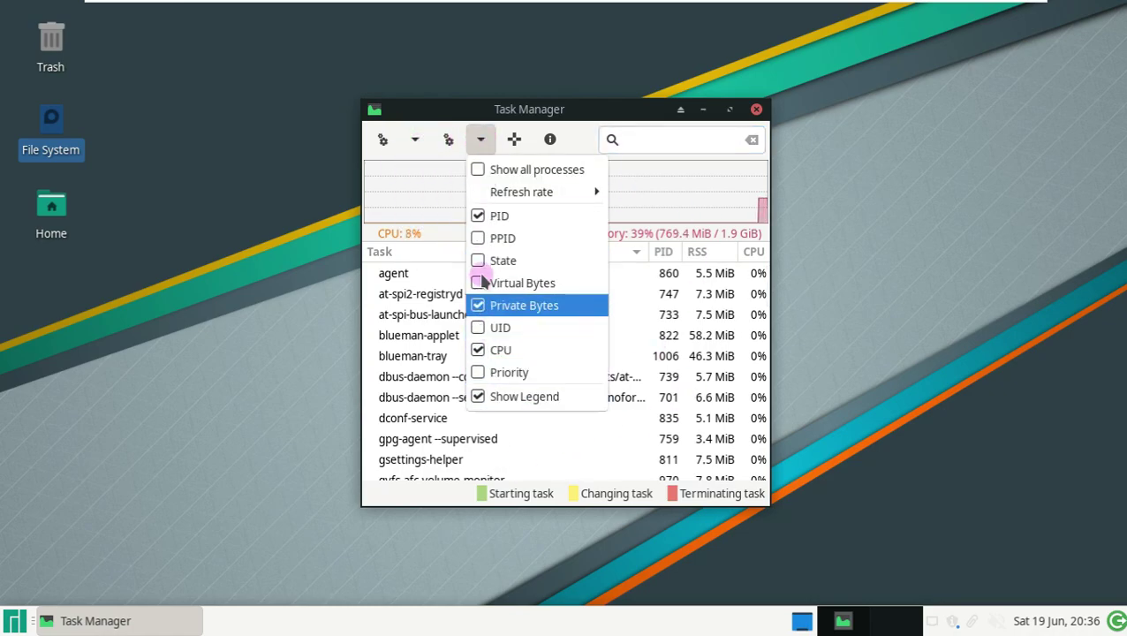
pyautogui.click(483, 237)
pyautogui.click(549, 139)
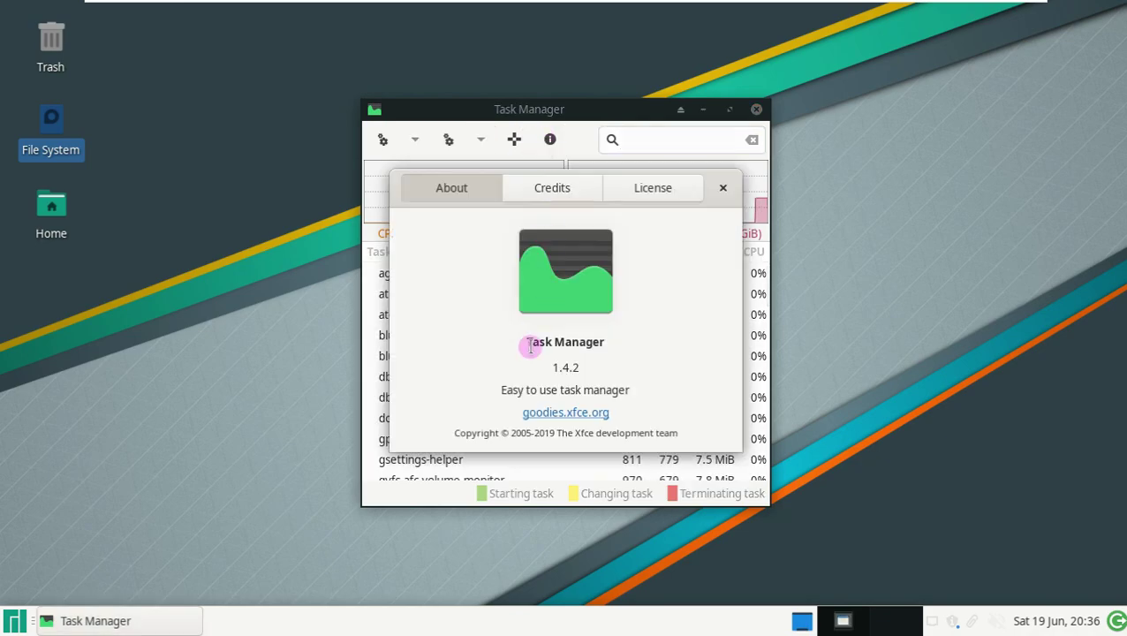
pyautogui.click(704, 188)
pyautogui.click(528, 152)
pyautogui.click(557, 232)
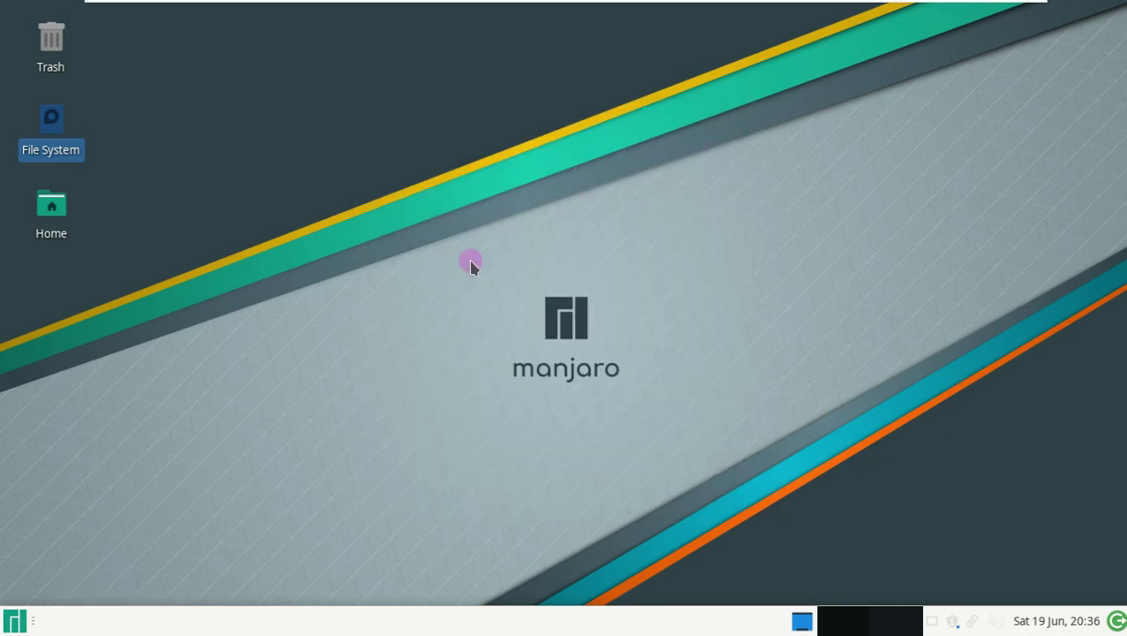
pyautogui.click(12, 622)
pyautogui.click(389, 399)
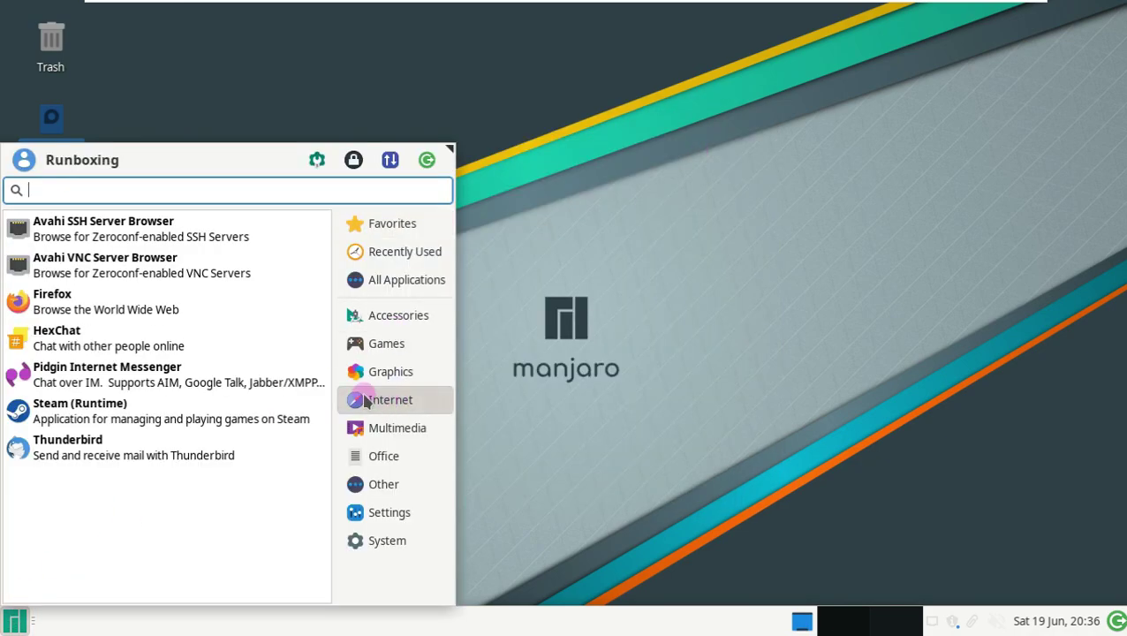
# - Launch Firefox, close the Privacy Notice, confirm version 89.0 in About, and open the Homepage bookmark
pyautogui.click(103, 313)
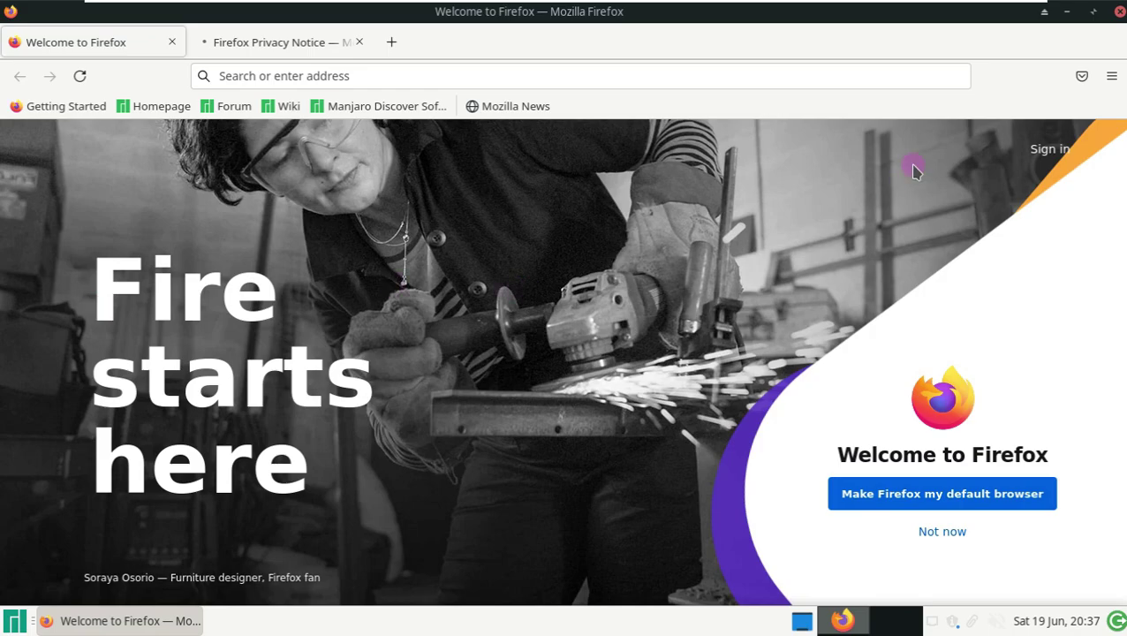
pyautogui.click(358, 42)
pyautogui.click(1111, 76)
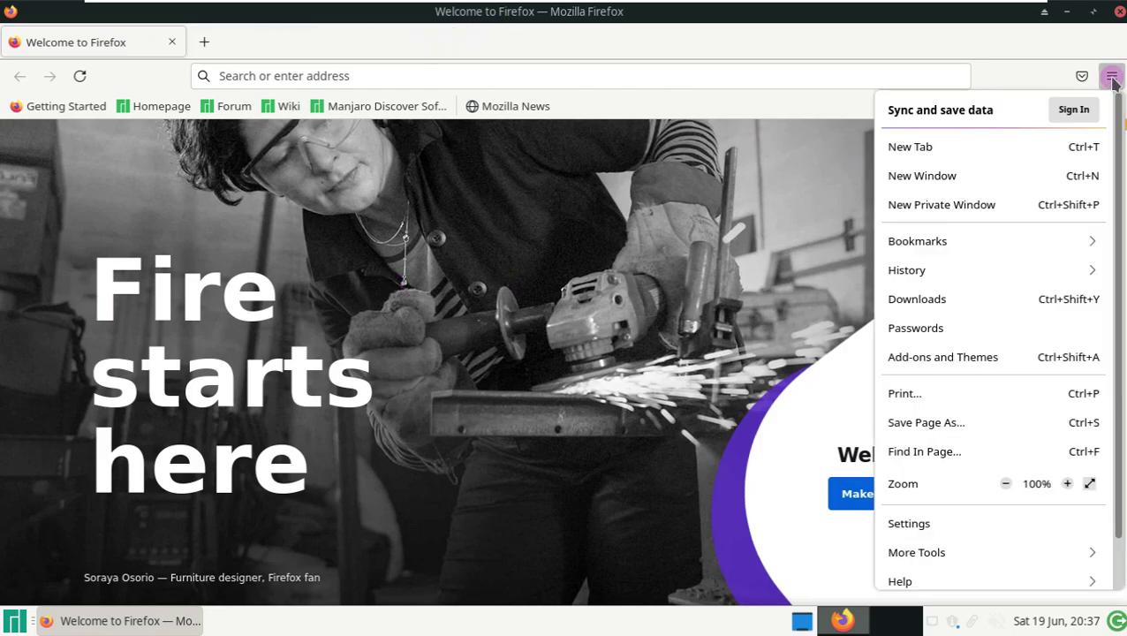
pyautogui.click(962, 579)
pyautogui.click(937, 295)
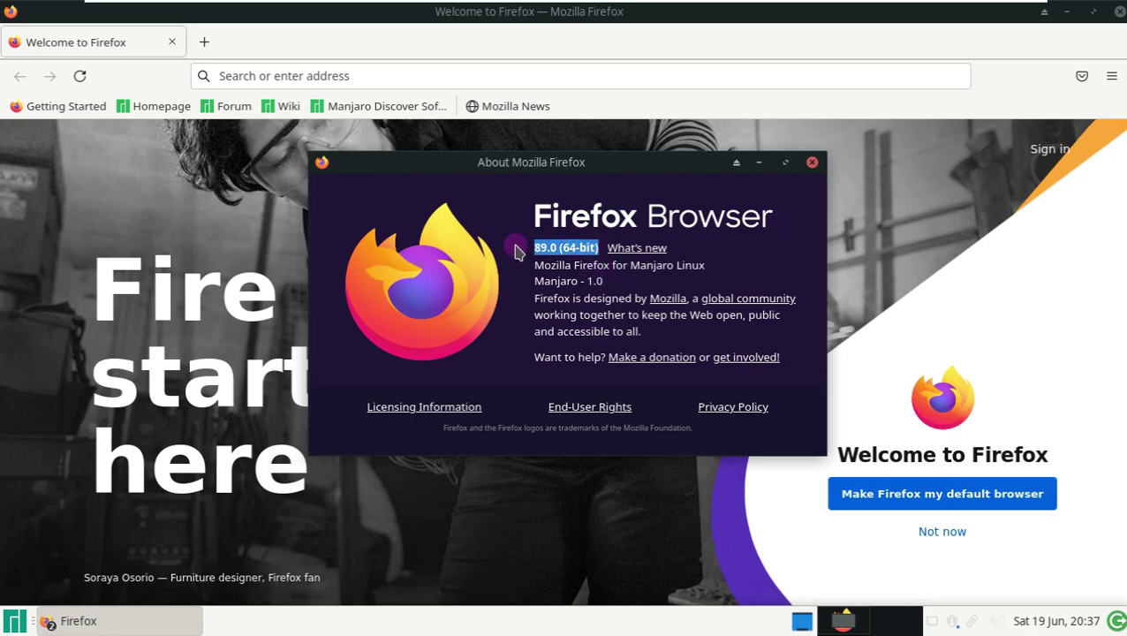
pyautogui.click(812, 162)
pyautogui.click(168, 107)
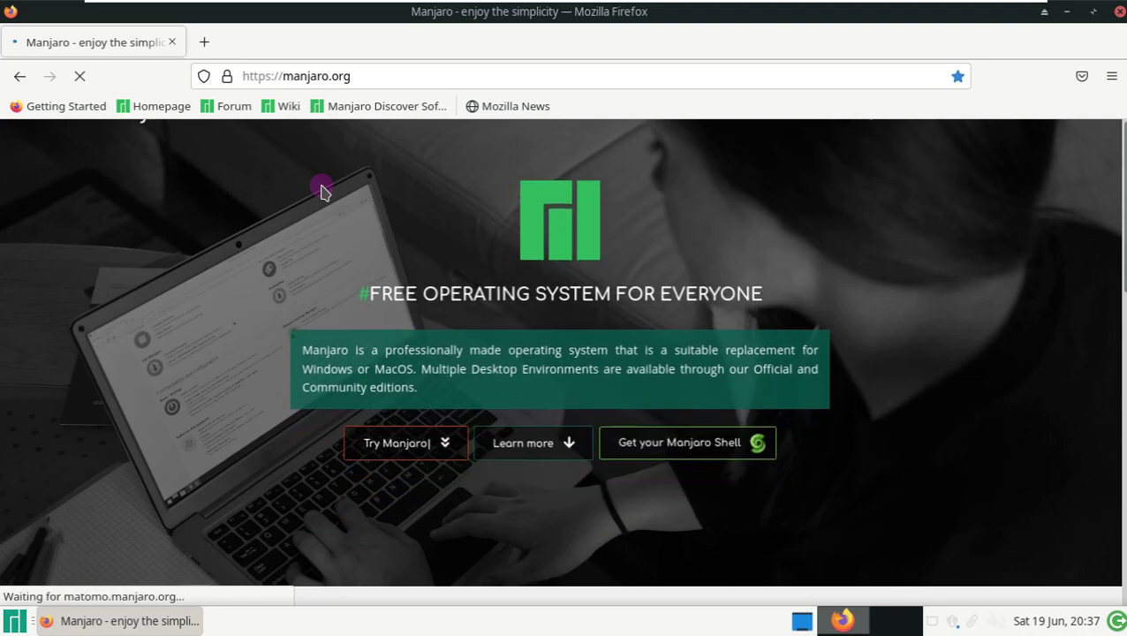
# - Go to the XFCE edition download page and start downloading the 64-bit image
pyautogui.click(411, 445)
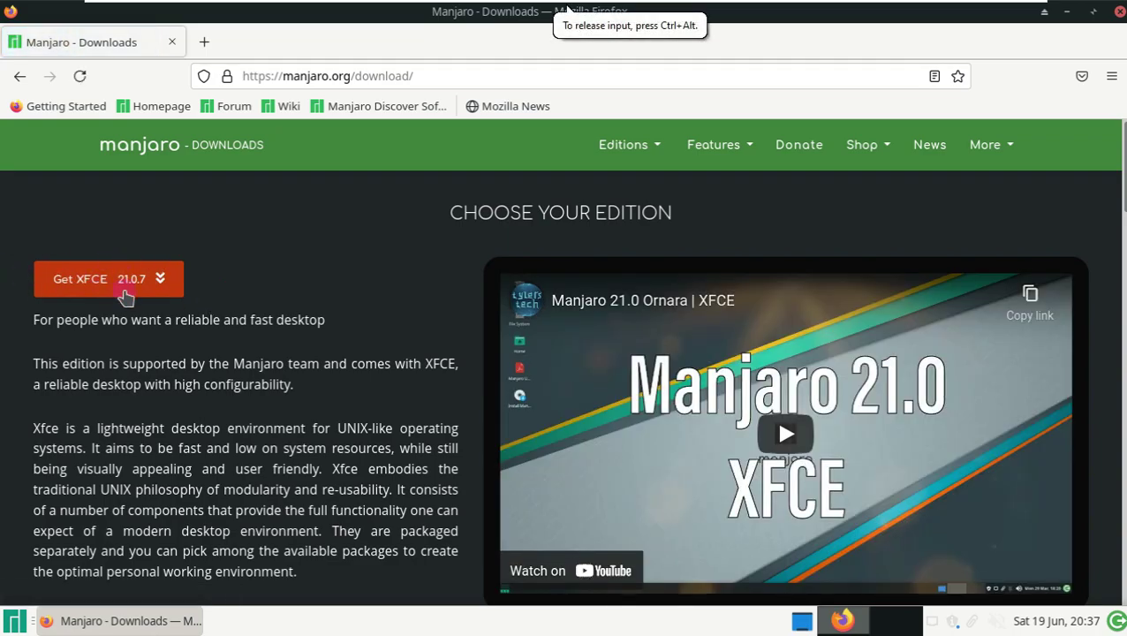
pyautogui.scroll(-5, 162, 325)
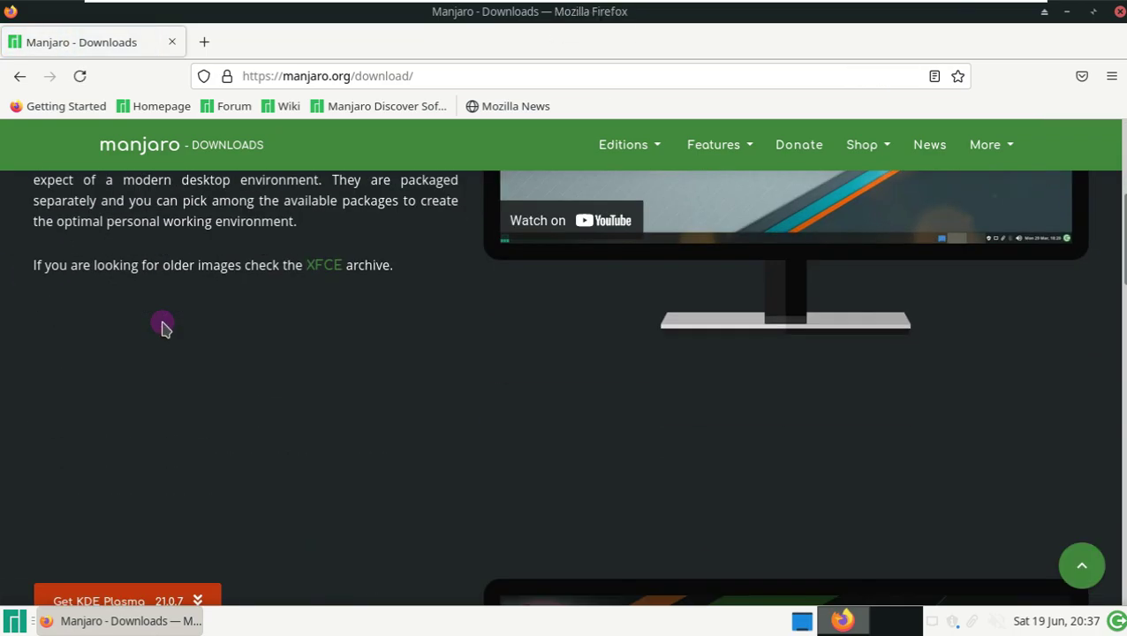
pyautogui.scroll(5, 162, 324)
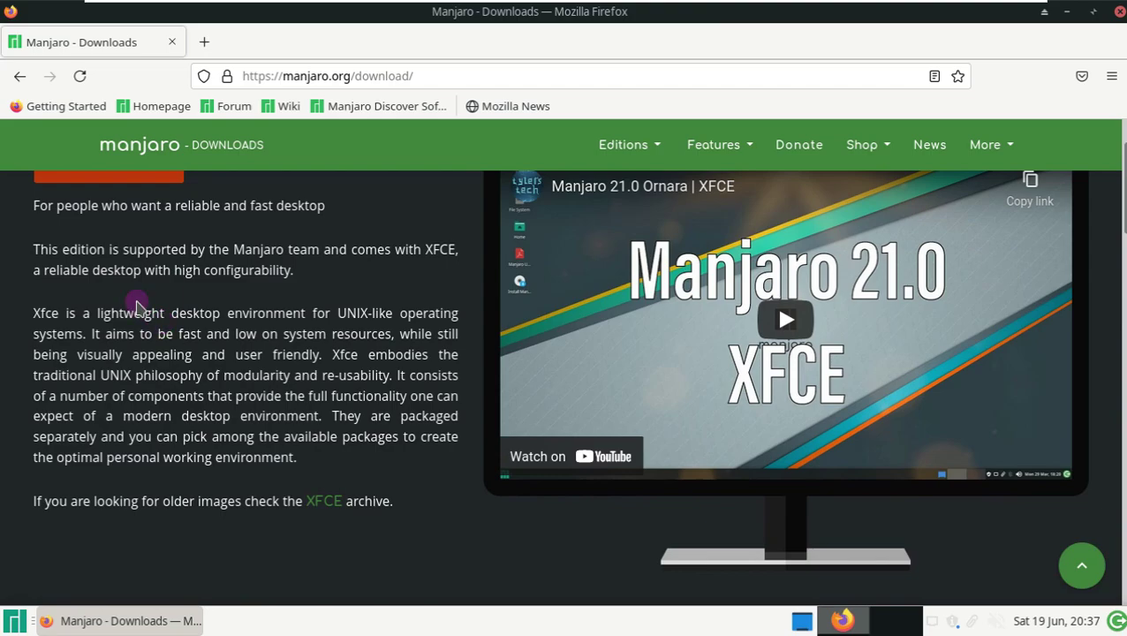
pyautogui.click(89, 278)
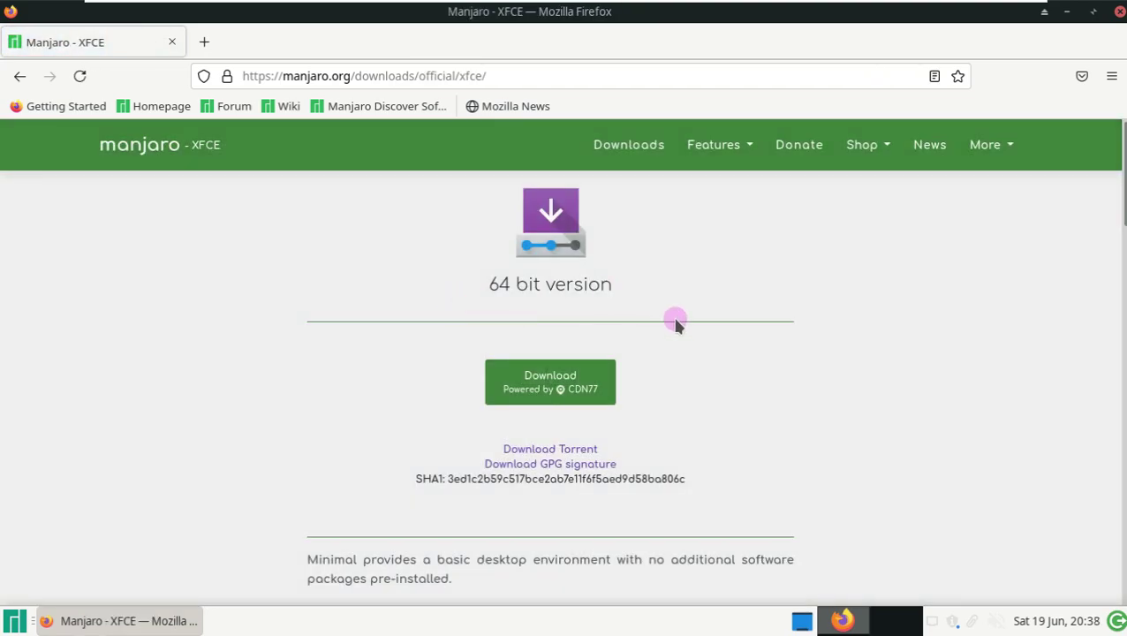
pyautogui.scroll(-5, 518, 384)
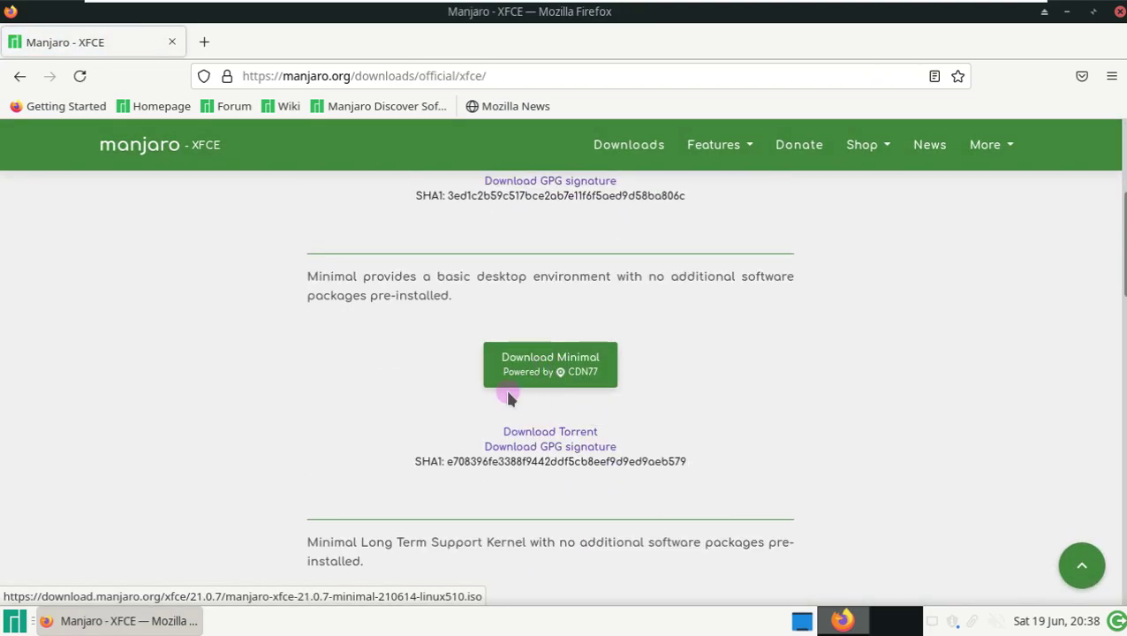
pyautogui.scroll(5, 736, 427)
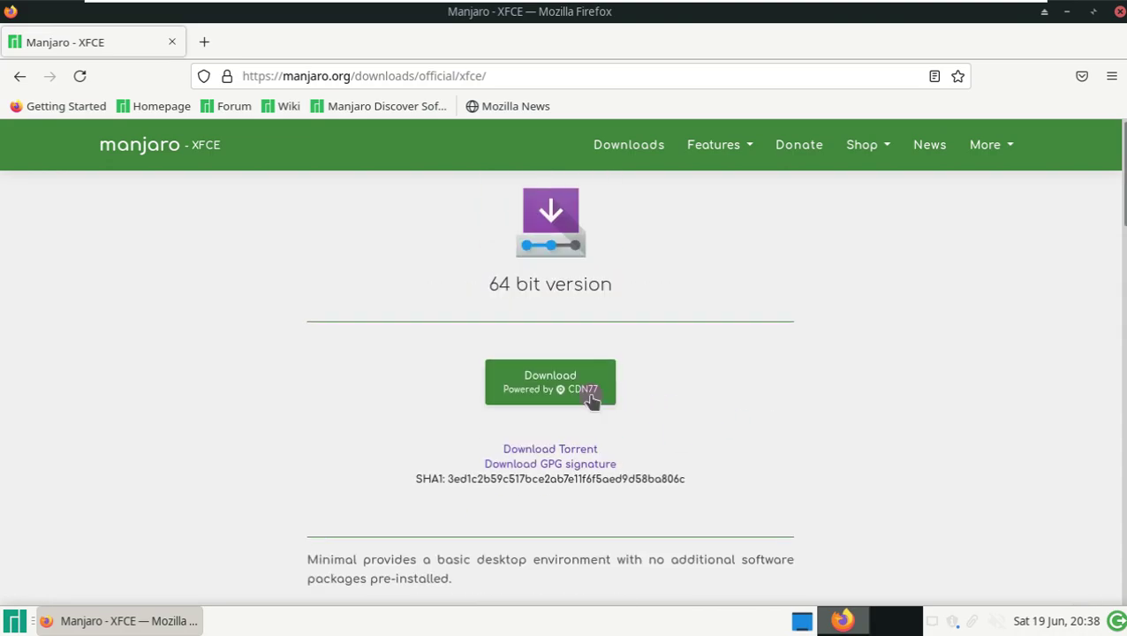
pyautogui.click(566, 396)
pyautogui.click(540, 428)
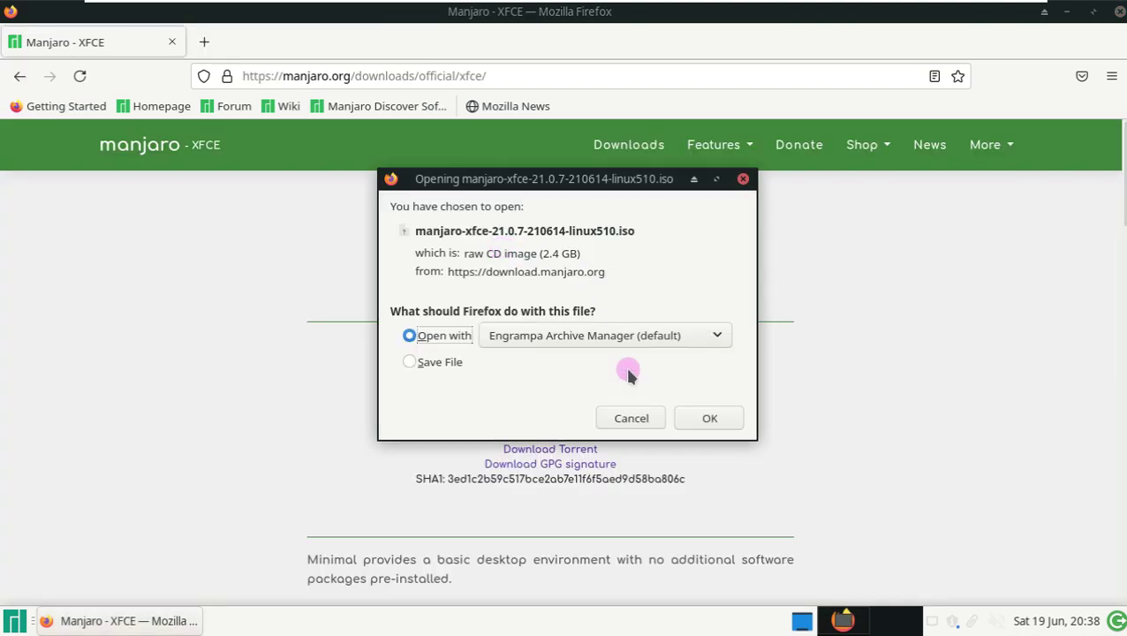
# - Choose Save File for manjaro-xfce-21.0.7-210614-linux510.iso and confirm with OK
pyautogui.click(583, 334)
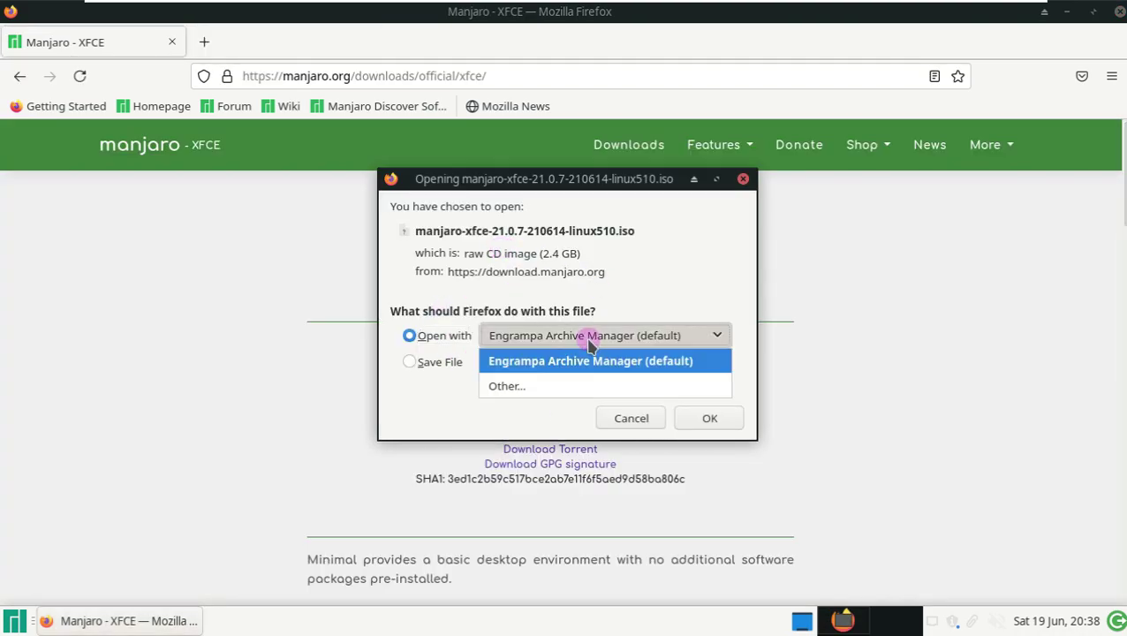
pyautogui.click(738, 348)
pyautogui.click(410, 362)
pyautogui.click(667, 423)
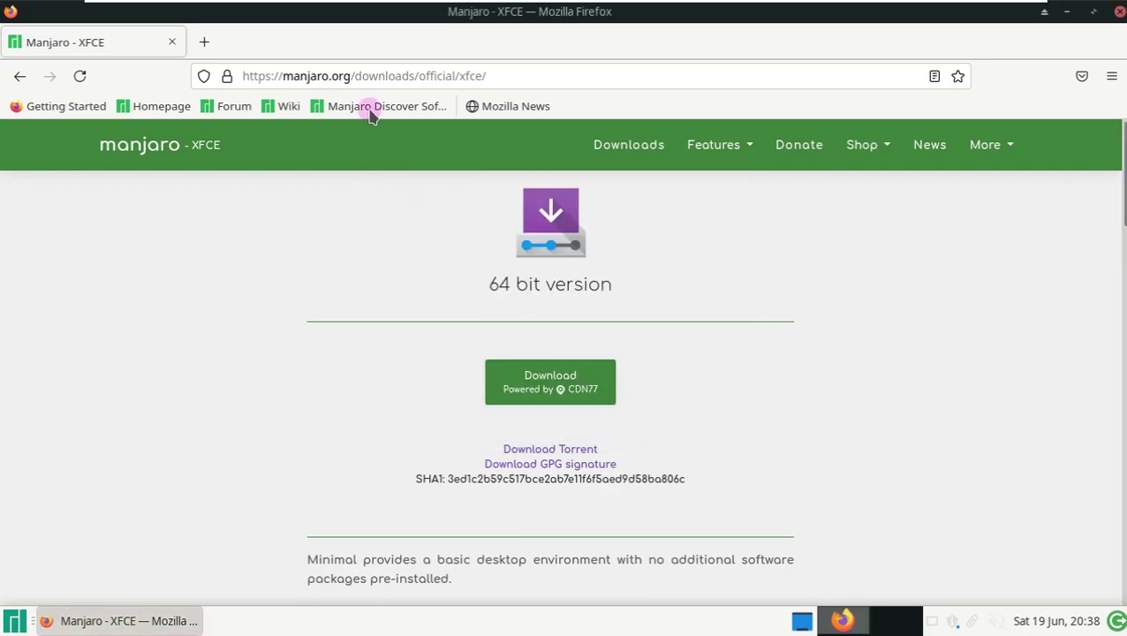
pyautogui.click(369, 74)
pyautogui.press('Escape')
# - Open the Manjaro news page and filter it for release 21.0.7
pyautogui.click(913, 144)
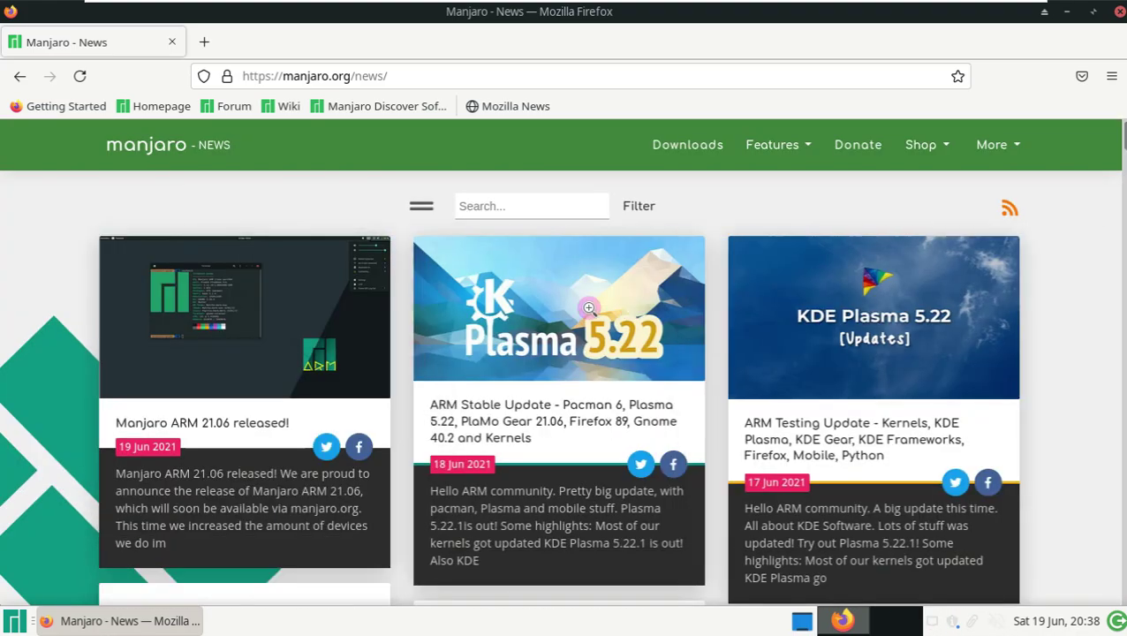
pyautogui.scroll(-3, 600, 292)
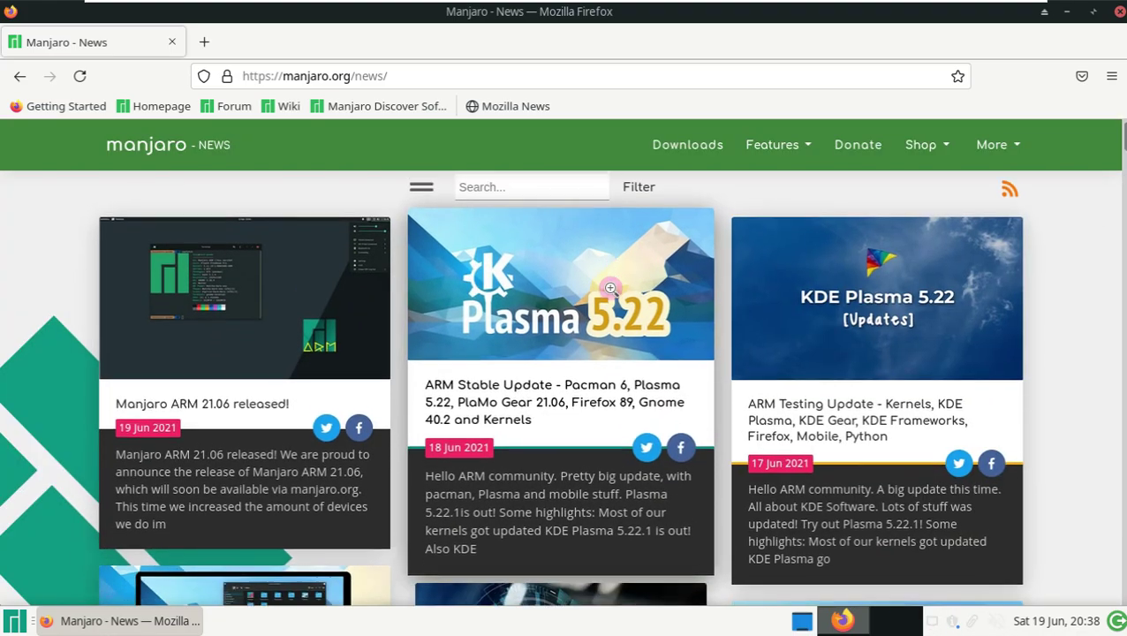
pyautogui.scroll(3, 548, 300)
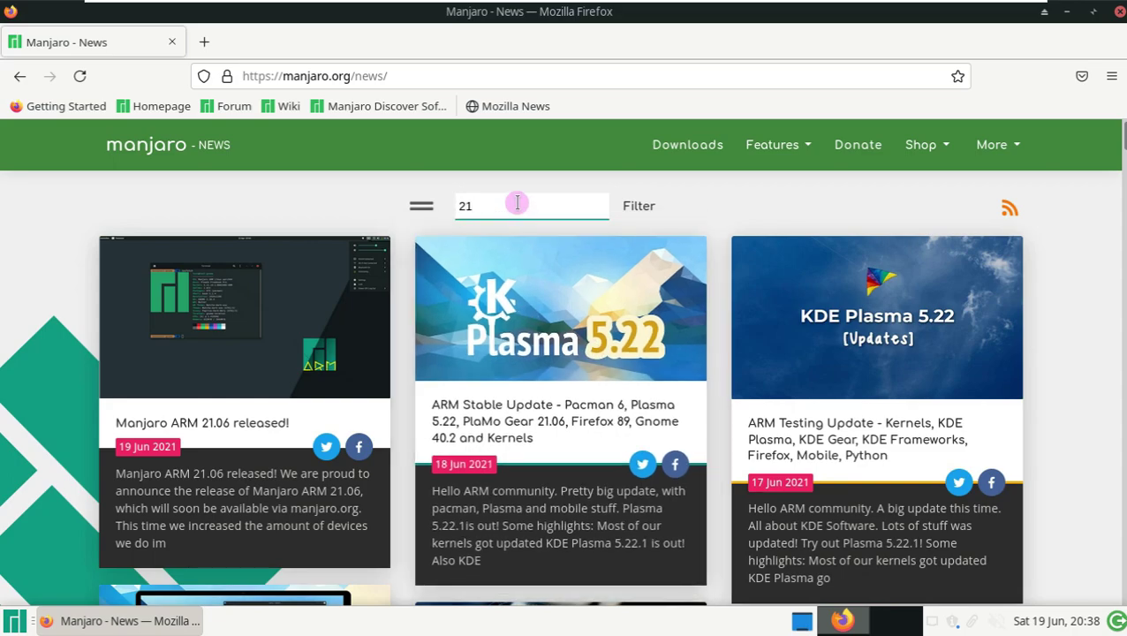
pyautogui.write('.0.7')
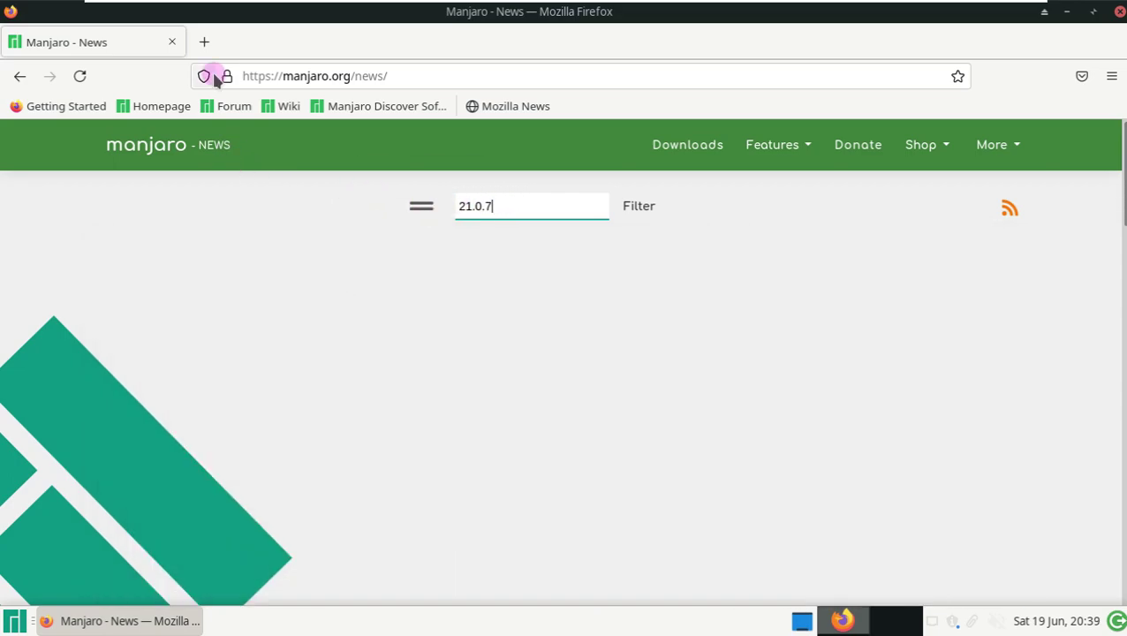
# - Go via the Homepage bookmark to the XFCE 21.0.7 downloads page, then start entering youtube.com/ru as the address
pyautogui.click(152, 106)
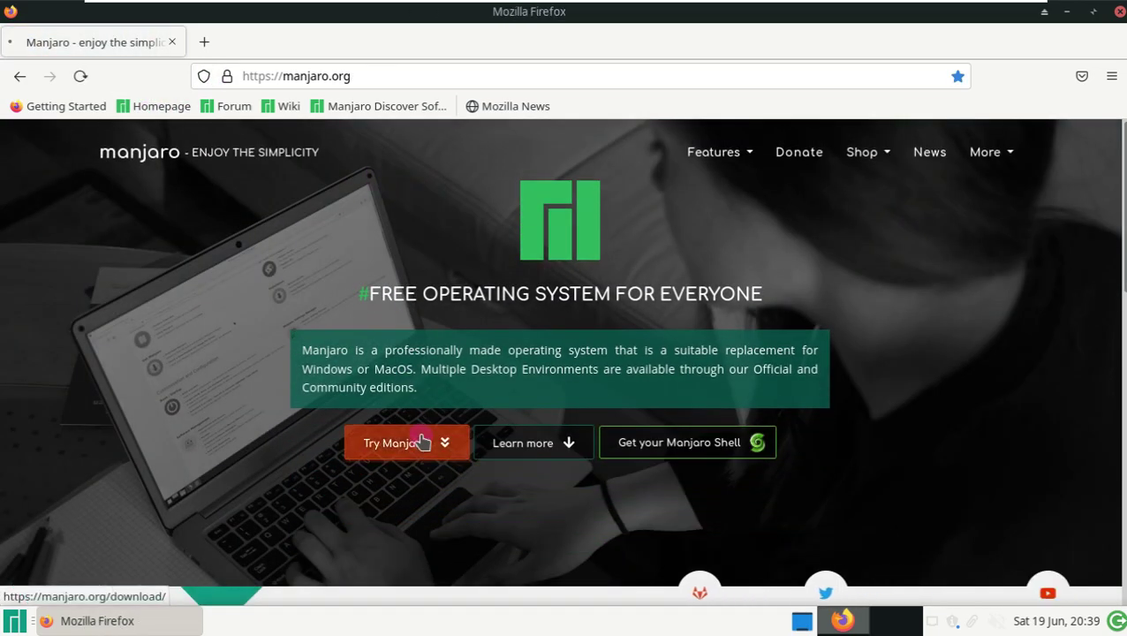
pyautogui.click(421, 442)
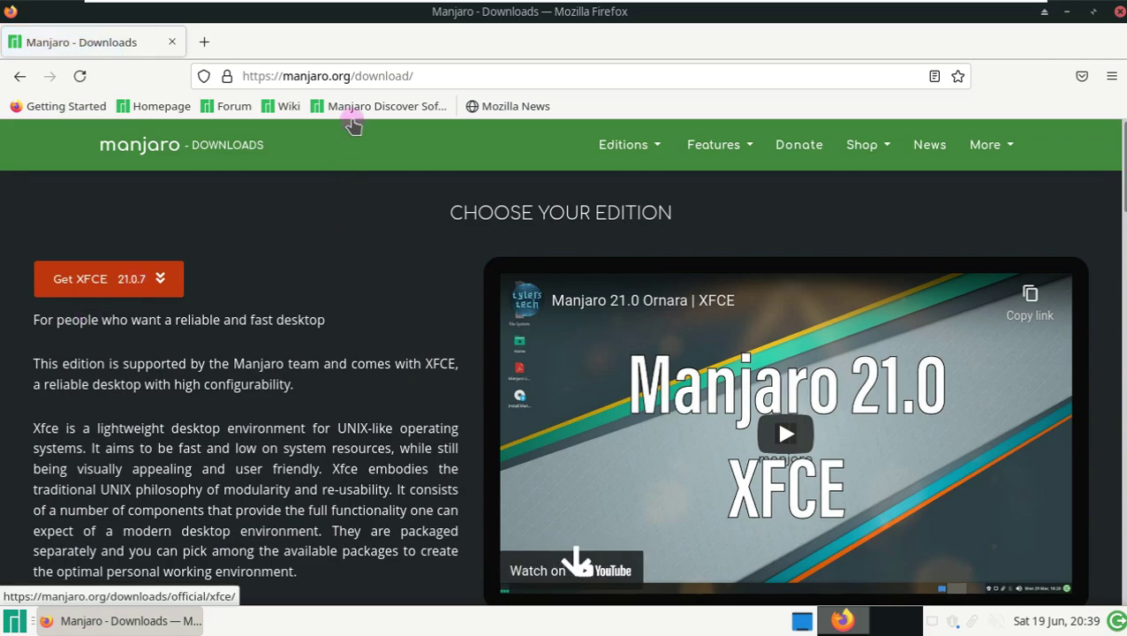
pyautogui.click(355, 76)
pyautogui.write('youtube.com/runboxing')
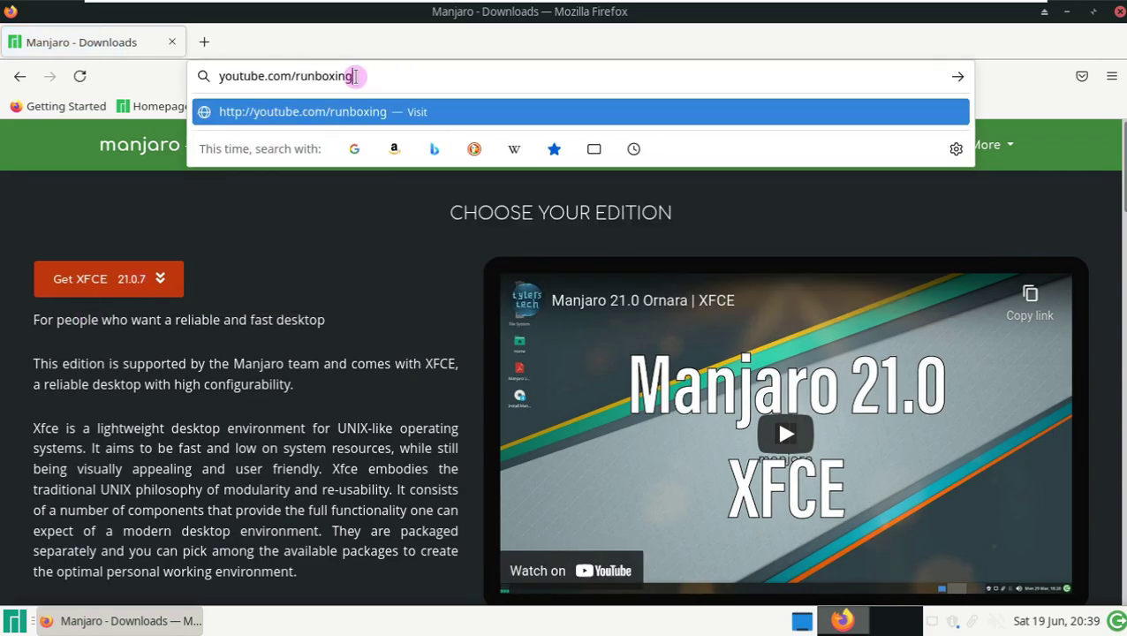
# - Load youtube.com/runboxing, accept the cookie consent, view the channel's Videos, and try subscribing
pyautogui.press('Return')
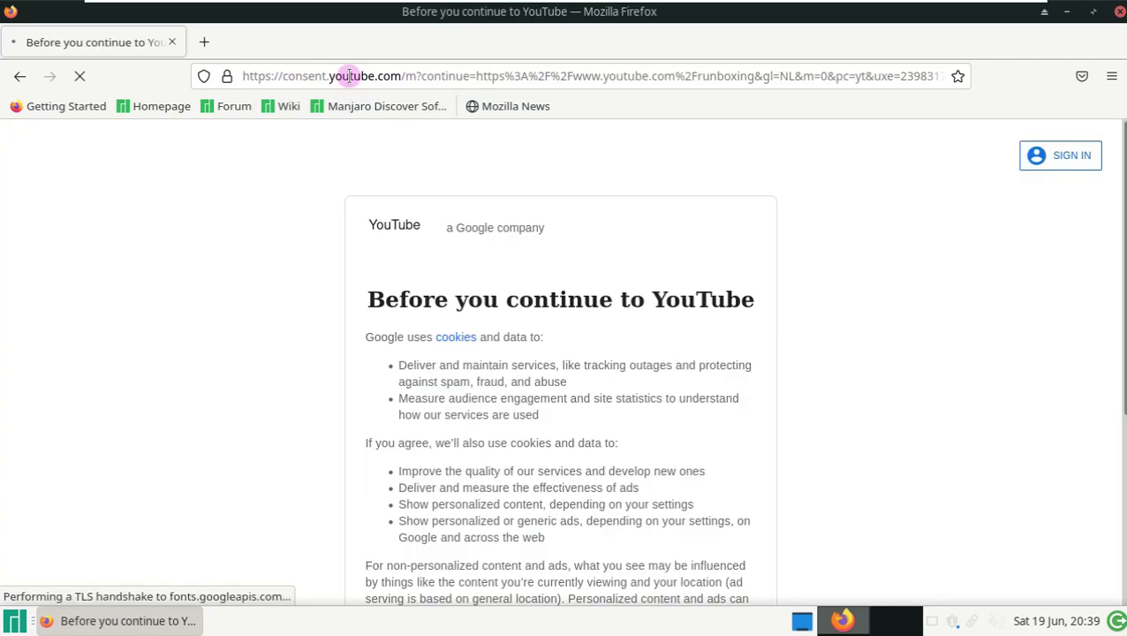
pyautogui.scroll(-5, 717, 385)
pyautogui.click(724, 533)
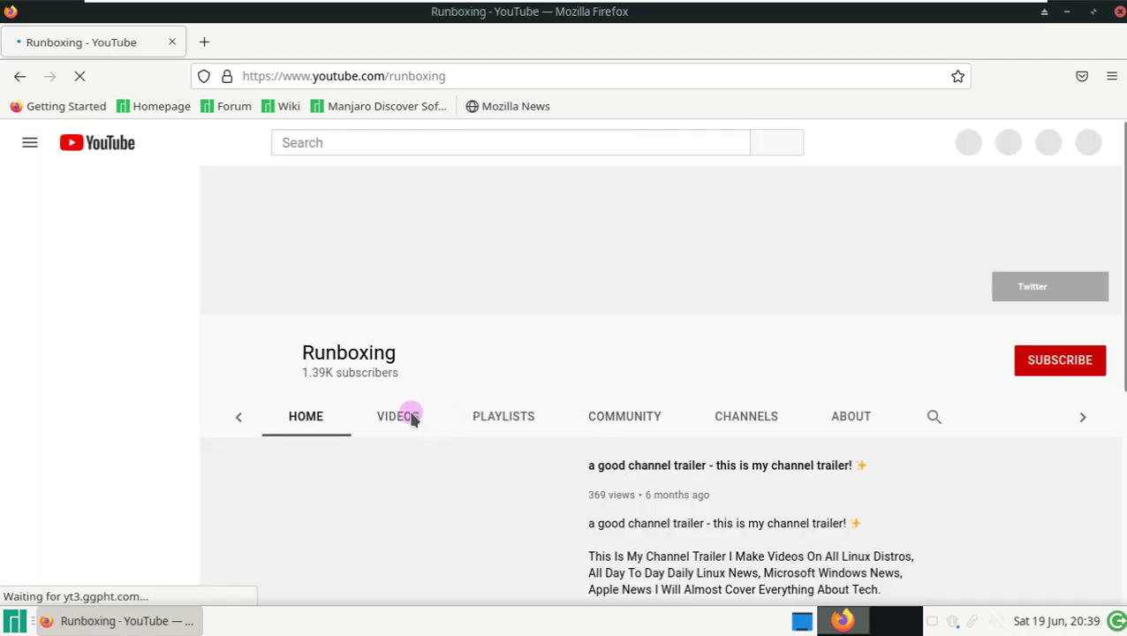
pyautogui.click(405, 417)
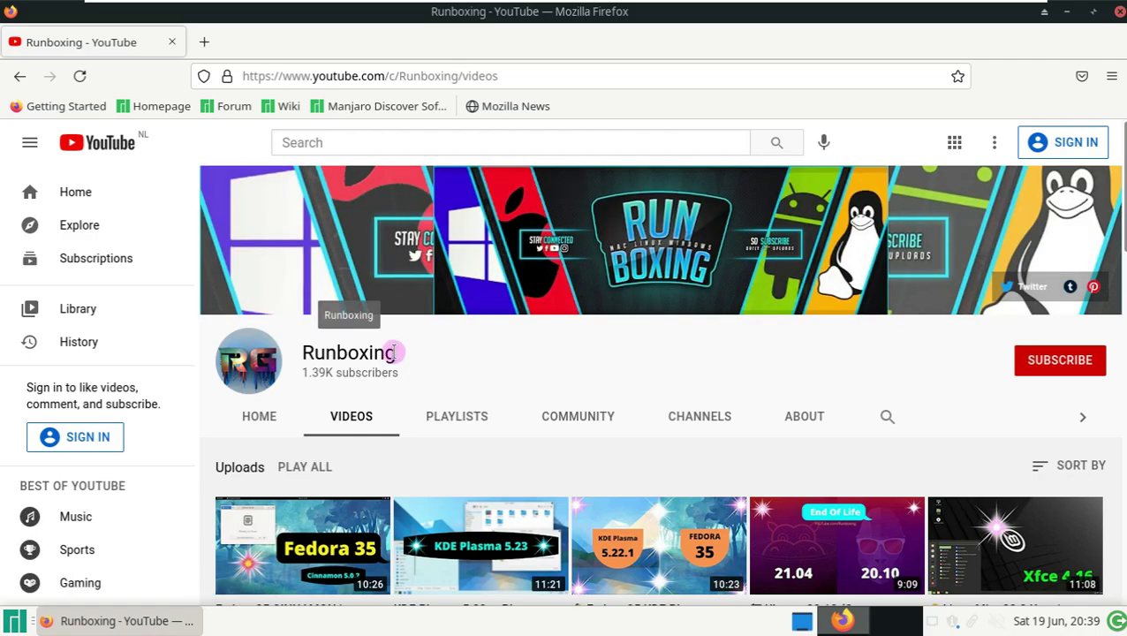
pyautogui.moveTo(389, 352); pyautogui.dragTo(307, 353)
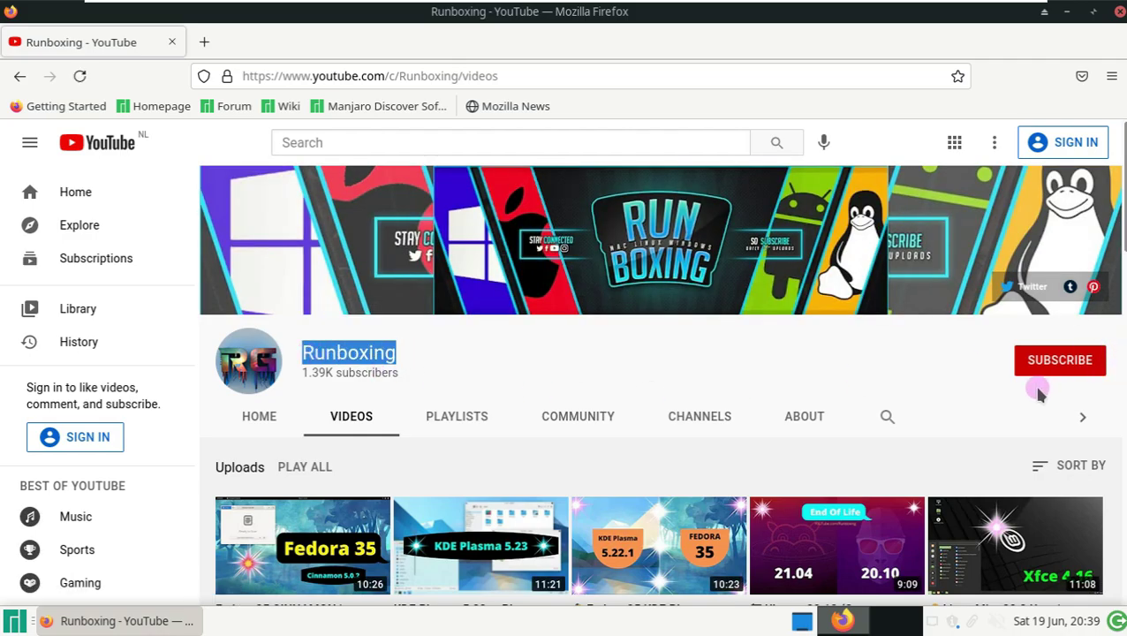
pyautogui.click(1071, 368)
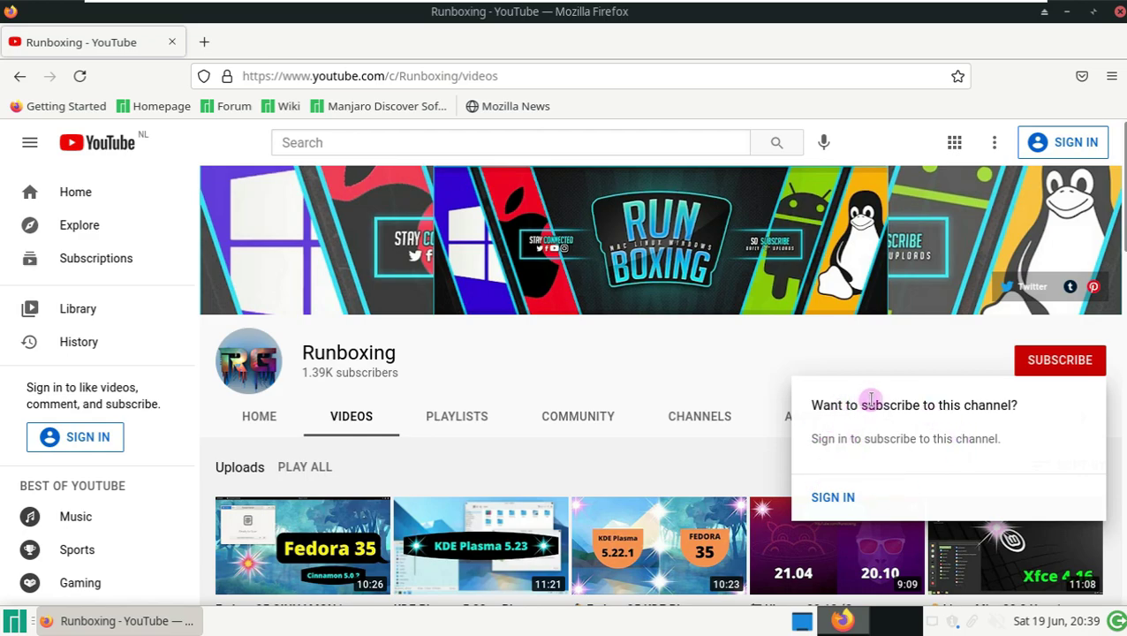
# - Read through the channel's About information
pyautogui.click(799, 424)
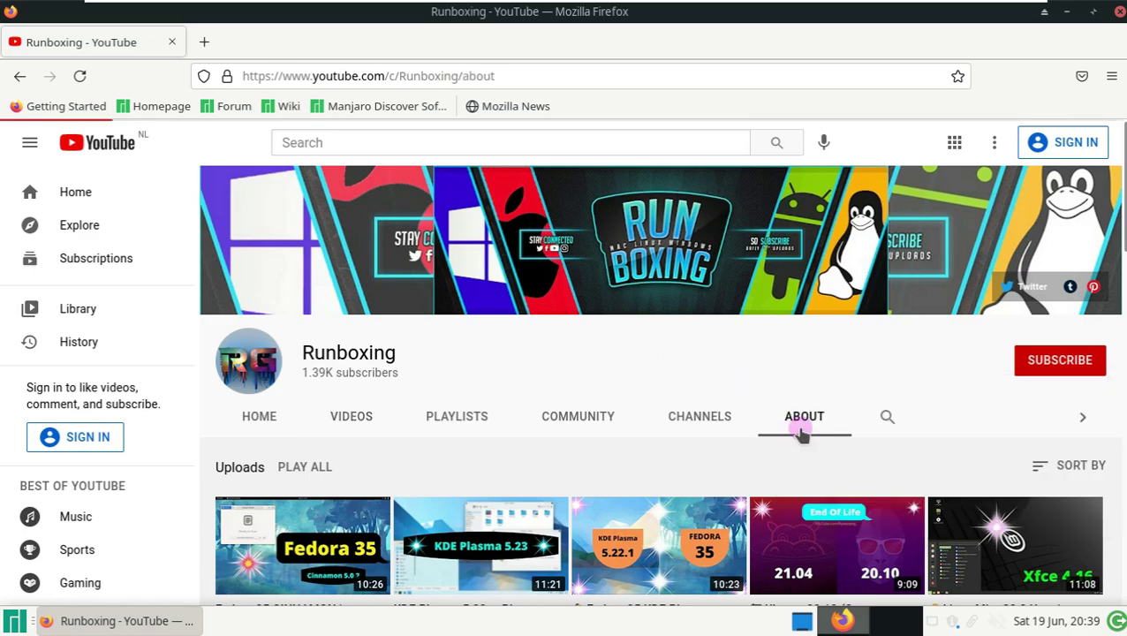
pyautogui.scroll(-2, 661, 430)
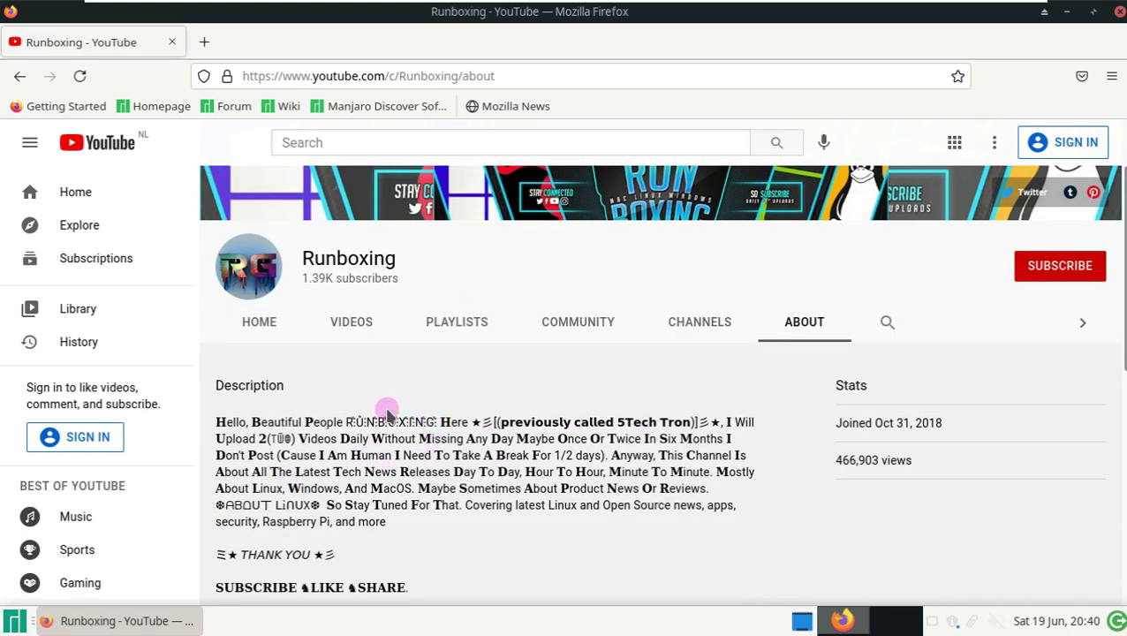
pyautogui.scroll(-1, 386, 415)
pyautogui.scroll(-4, 389, 409)
pyautogui.moveTo(450, 502); pyautogui.dragTo(221, 385)
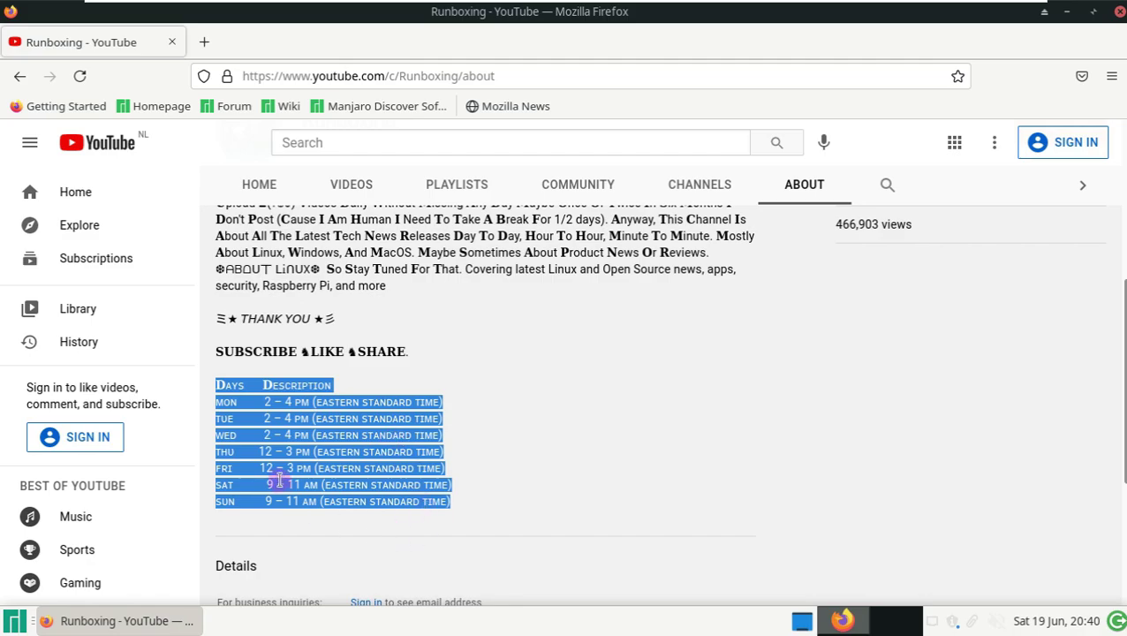
pyautogui.scroll(-5, 409, 441)
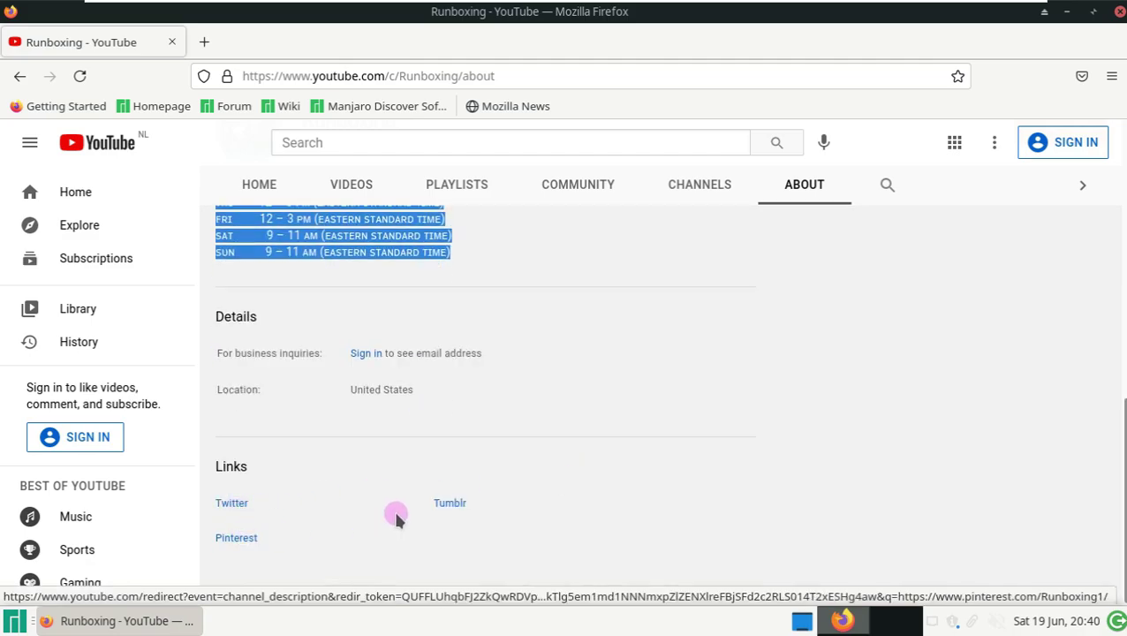
pyautogui.scroll(10, 573, 405)
# - Return to Videos, dismiss the subscribe sign-in prompt, and close Firefox
pyautogui.click(367, 309)
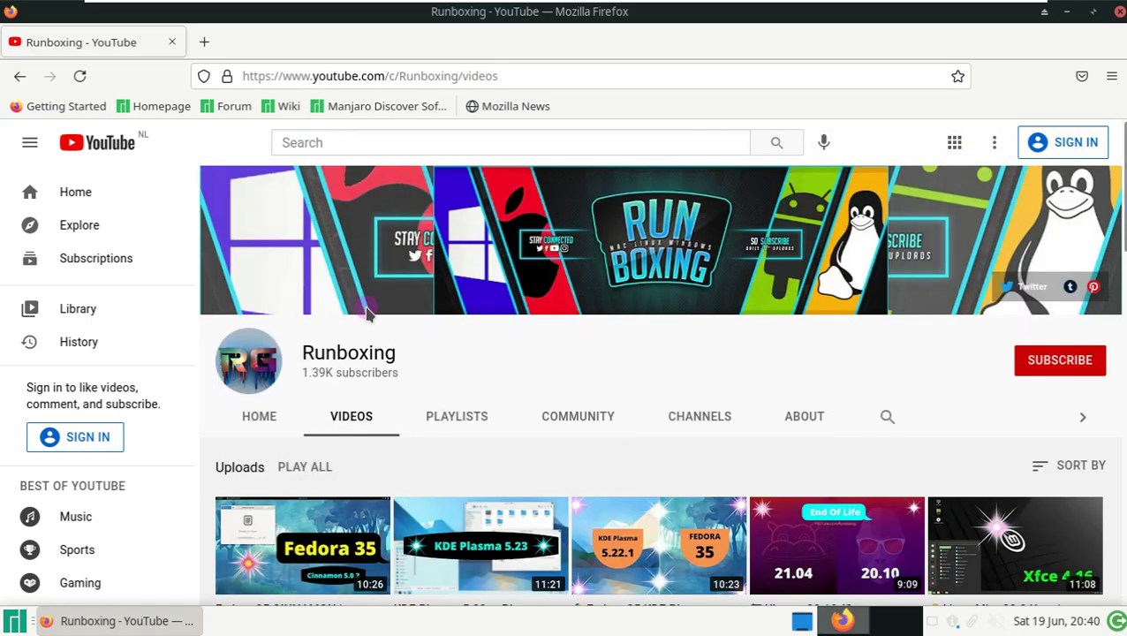
pyautogui.click(1029, 367)
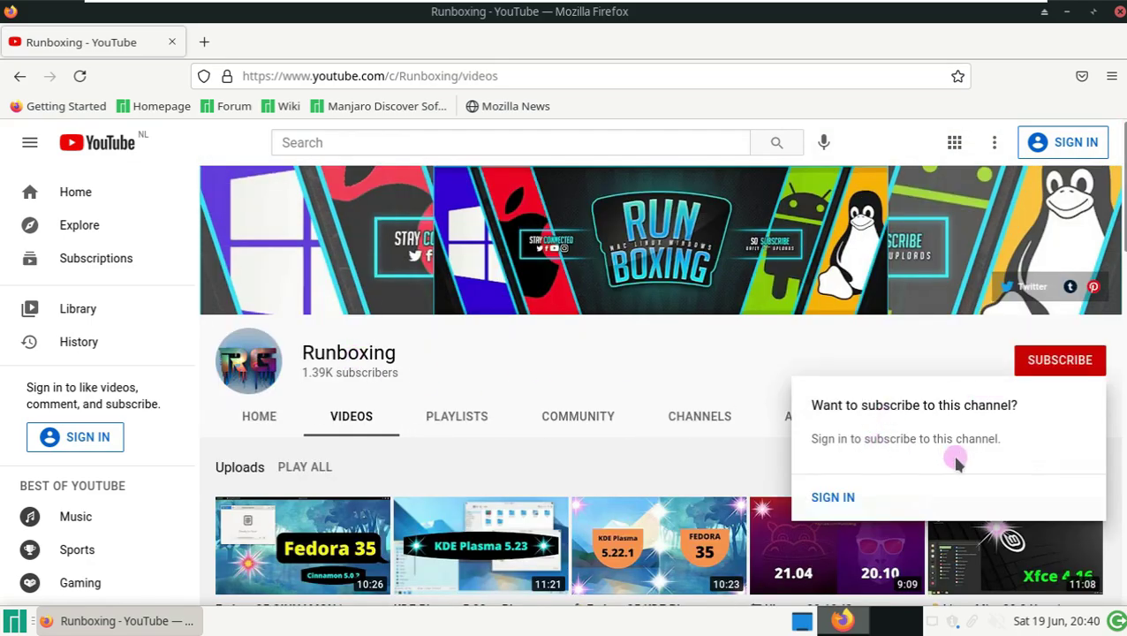
pyautogui.click(685, 362)
pyautogui.click(1114, 12)
# - Browse the Whisker Menu's Recently Used, All Applications and Accessories categories
pyautogui.click(15, 622)
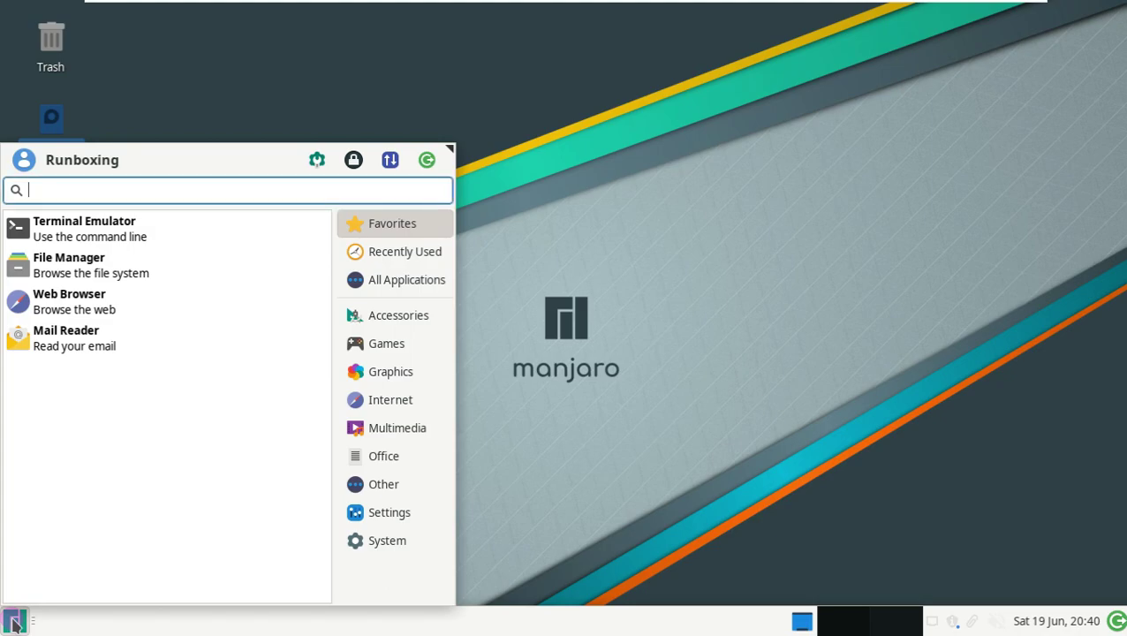
pyautogui.click(404, 251)
pyautogui.click(392, 280)
pyautogui.click(393, 315)
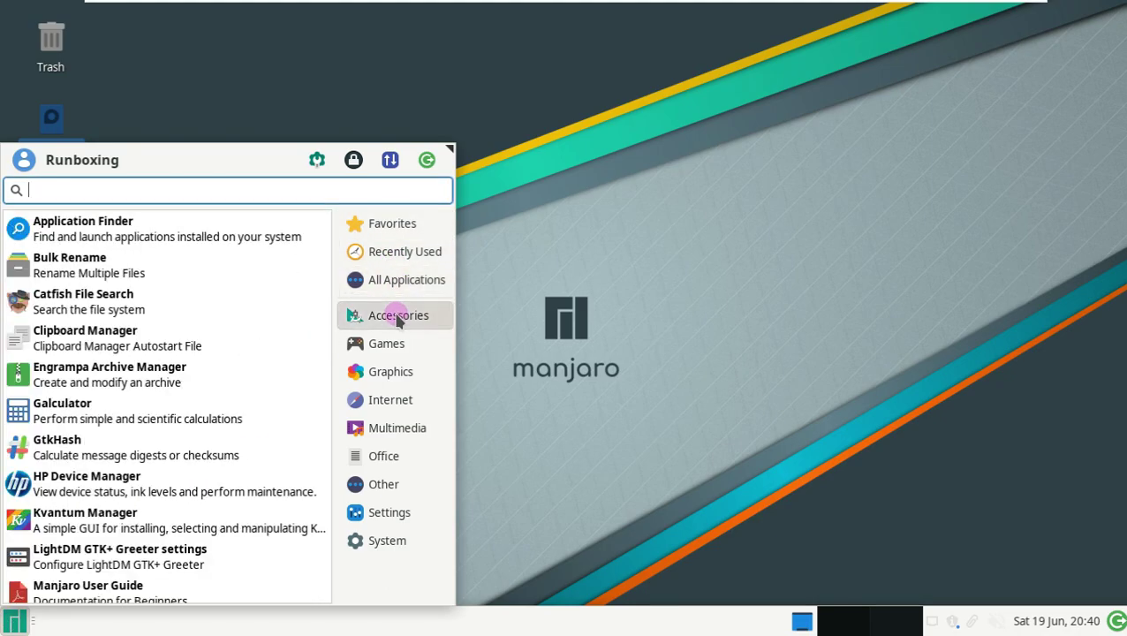
# - Search 'firetermina' in the Application Finder, then clear and close it
pyautogui.click(113, 232)
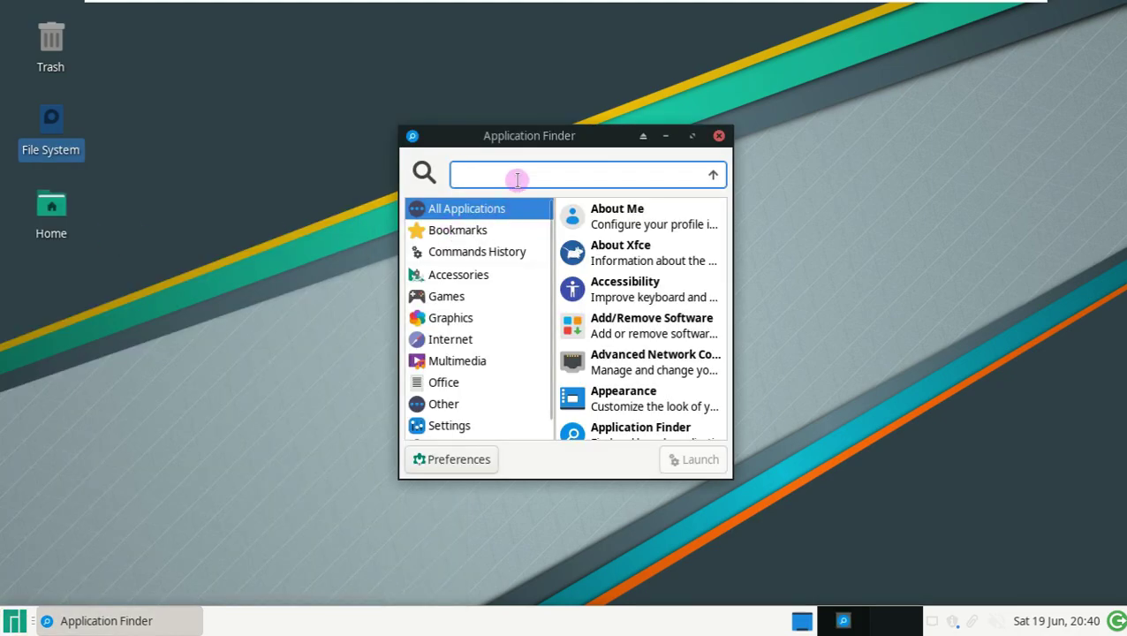
pyautogui.write('fire')
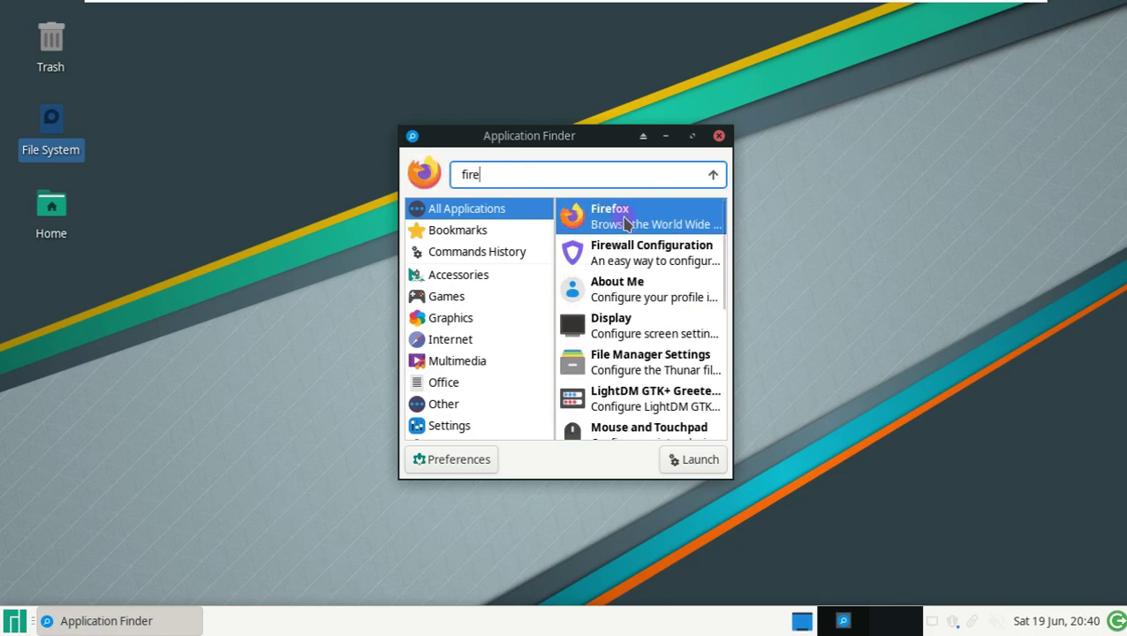
pyautogui.write('termina')
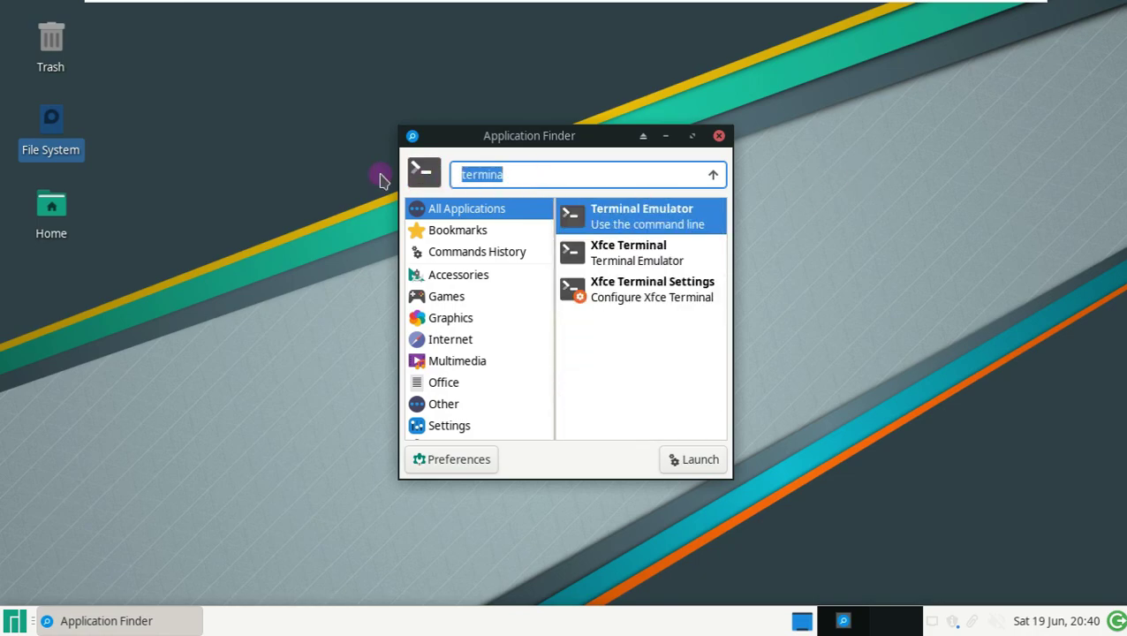
pyautogui.press('BackSpace')
pyautogui.press('Escape')
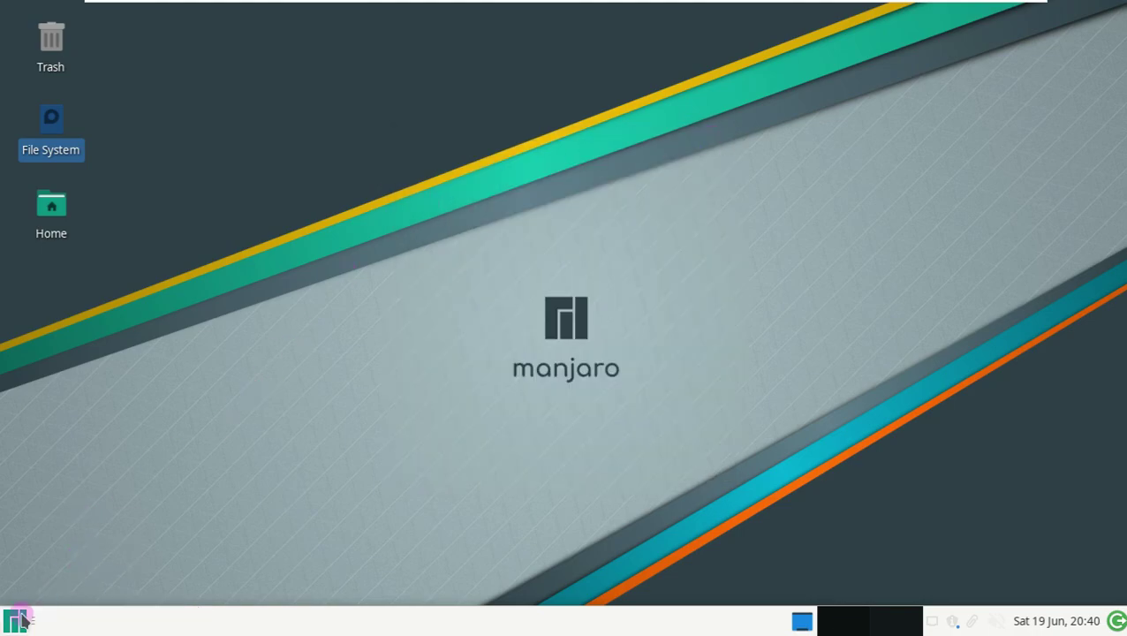
# - Reopen the menu and browse Accessories, Games, Graphics and Internet
pyautogui.click(18, 621)
pyautogui.click(389, 318)
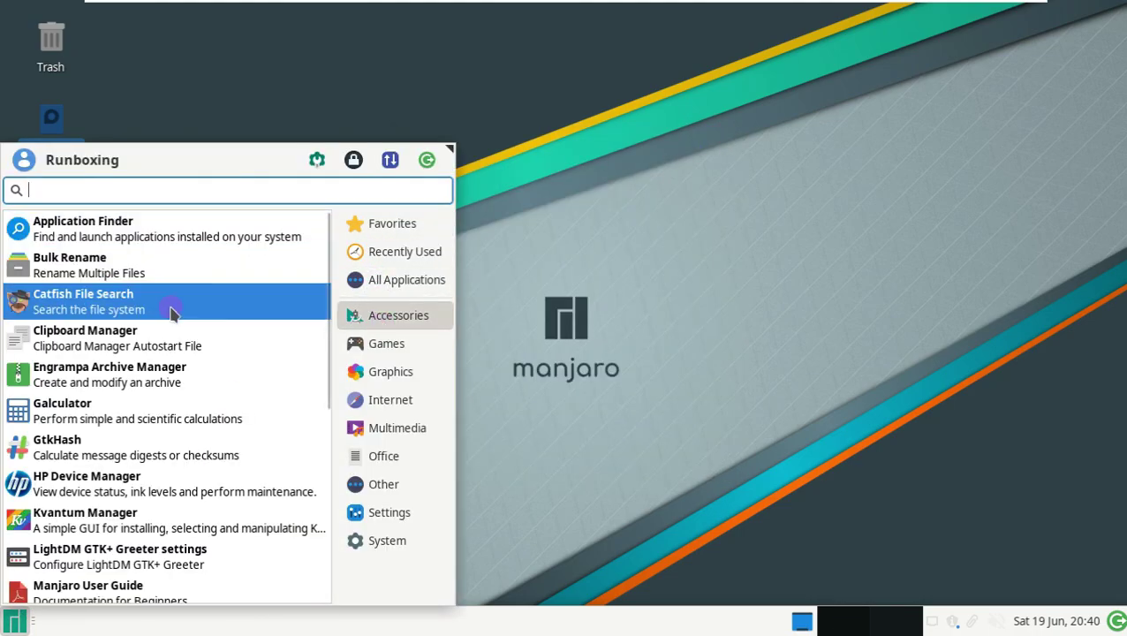
pyautogui.scroll(-6, 168, 397)
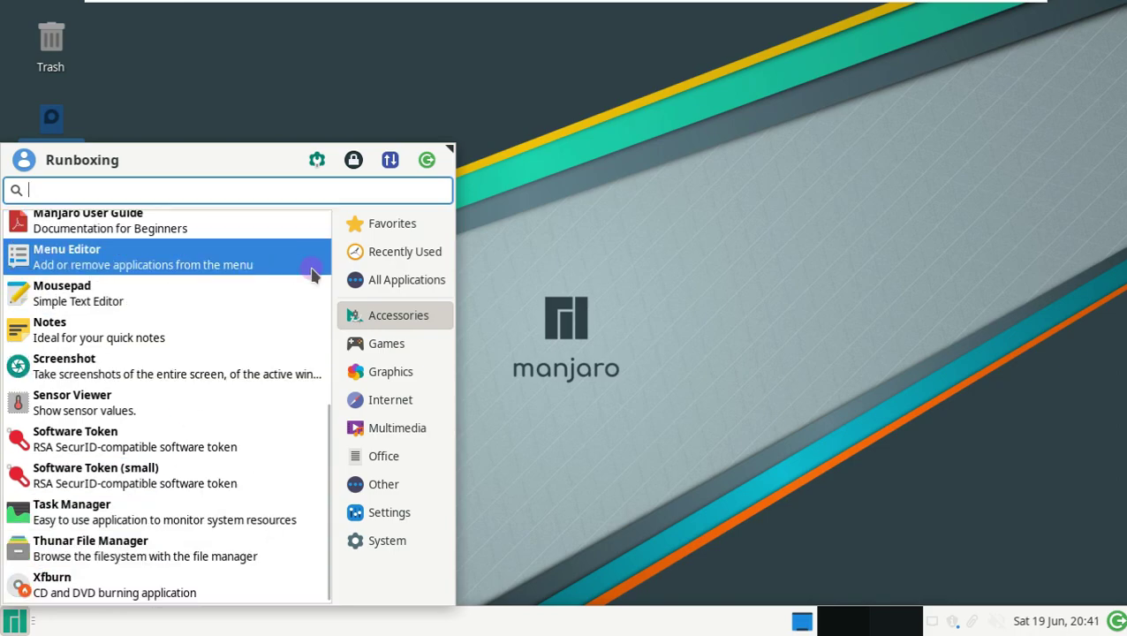
pyautogui.click(386, 343)
pyautogui.click(375, 372)
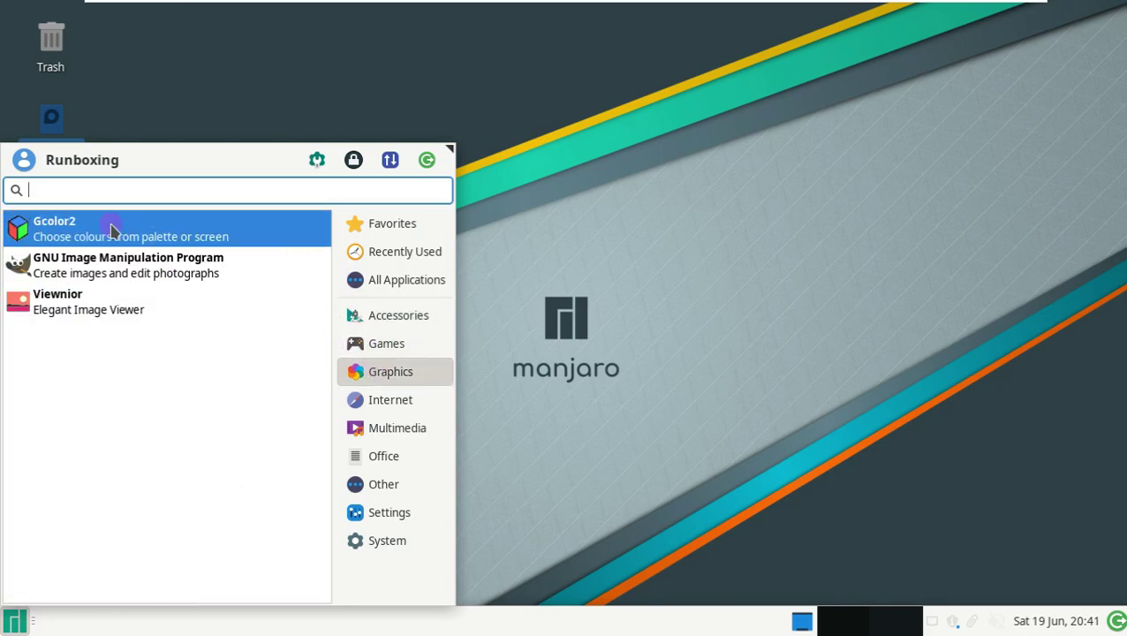
pyautogui.click(370, 401)
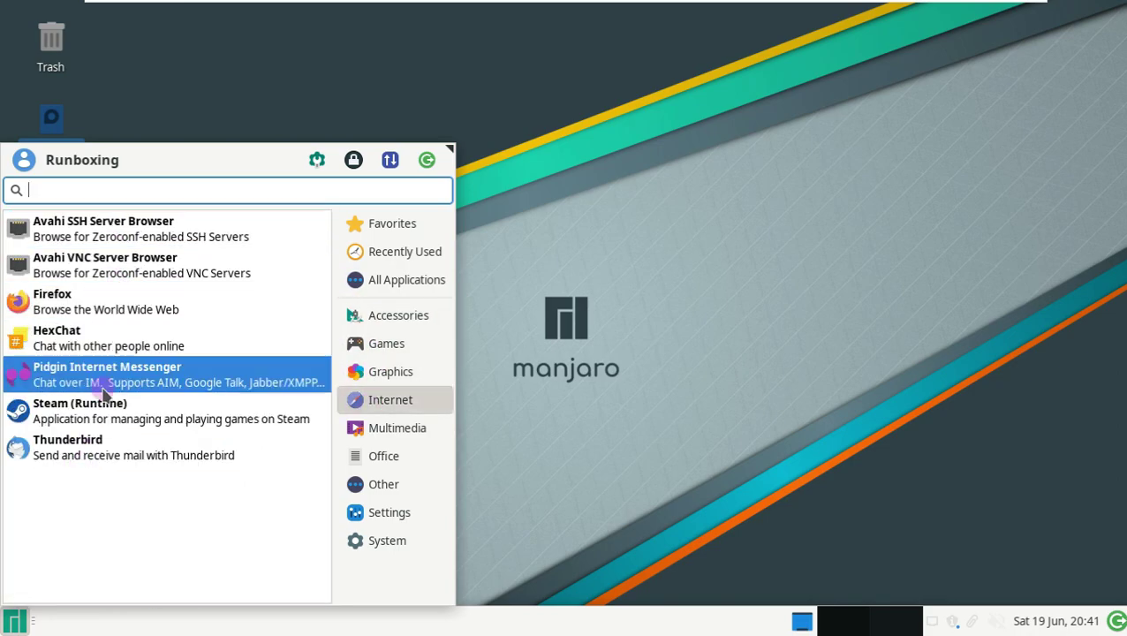
# - Browse Multimedia, Office, Other and Settings, then open the Desktop settings
pyautogui.click(397, 427)
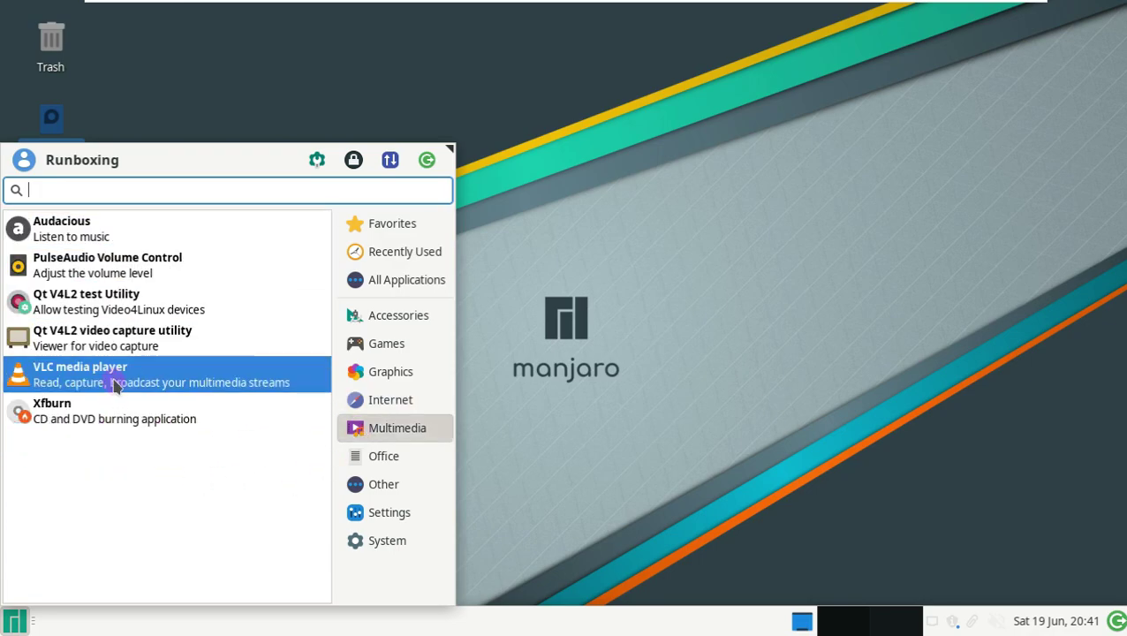
pyautogui.click(379, 456)
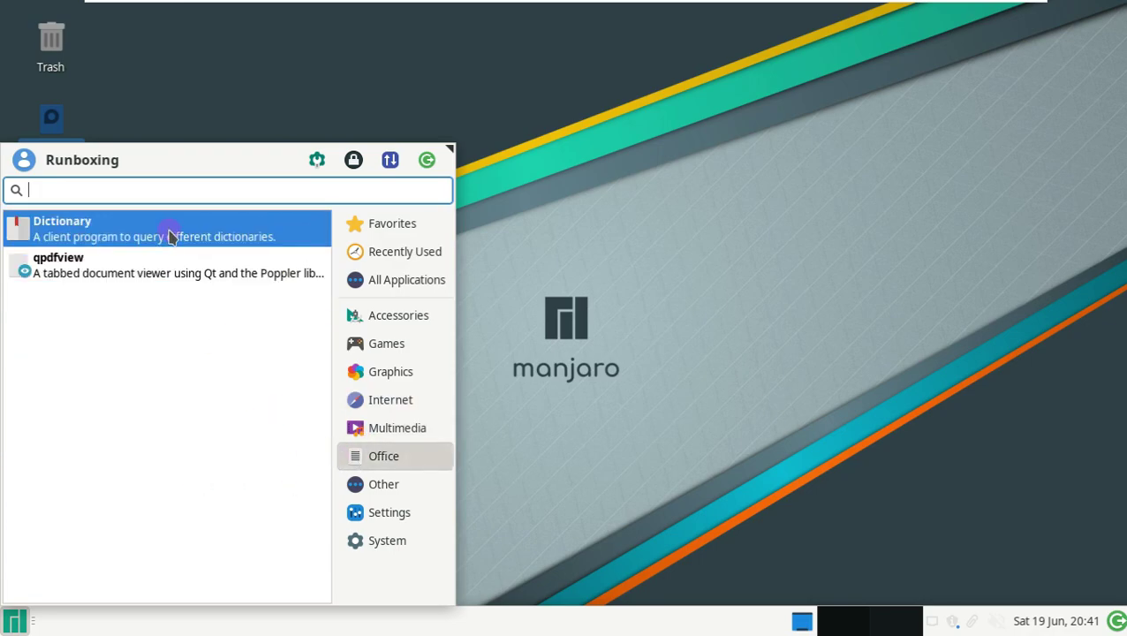
pyautogui.click(380, 484)
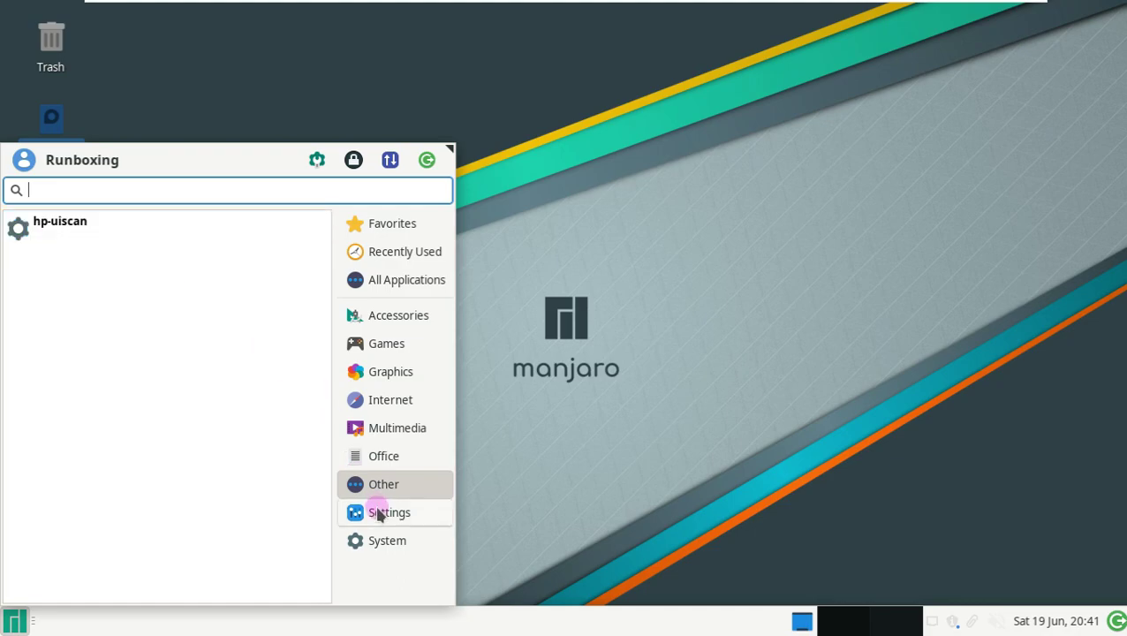
pyautogui.click(378, 514)
pyautogui.scroll(-3, 166, 371)
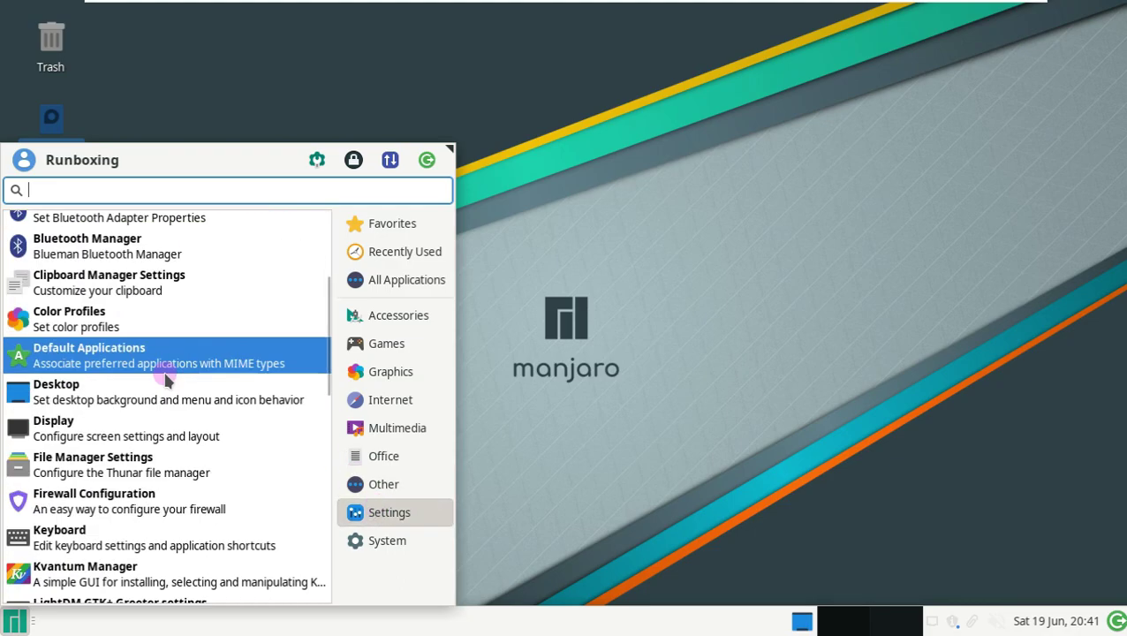
pyautogui.click(164, 388)
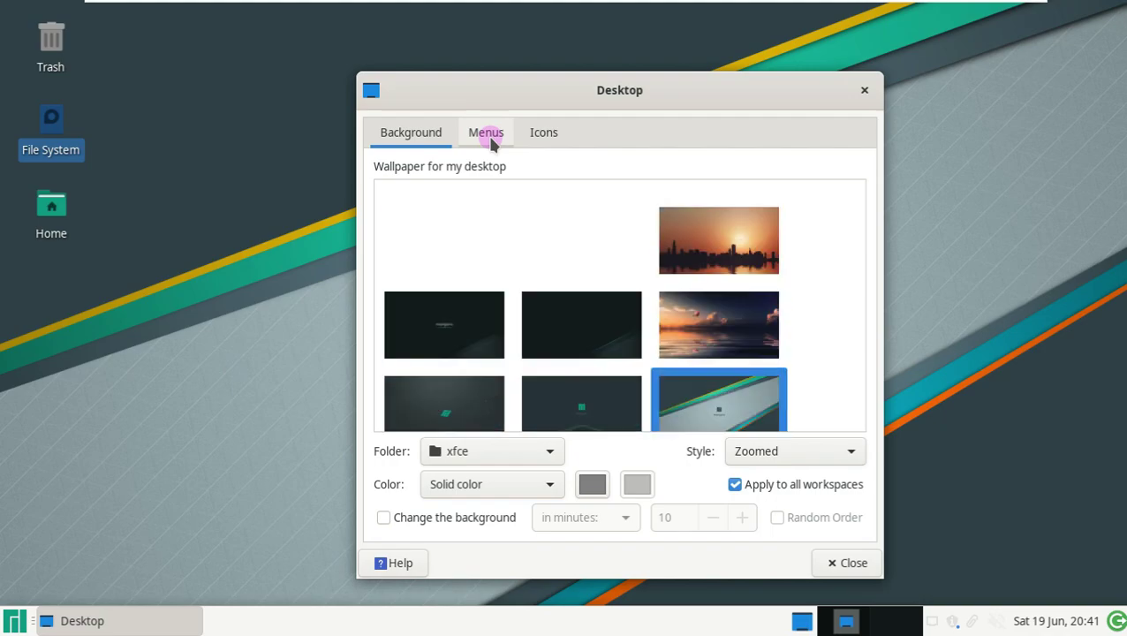
# - Look over the Menus and Icons tabs, then set the city skyline sunset as wallpaper
pyautogui.click(490, 139)
pyautogui.click(543, 137)
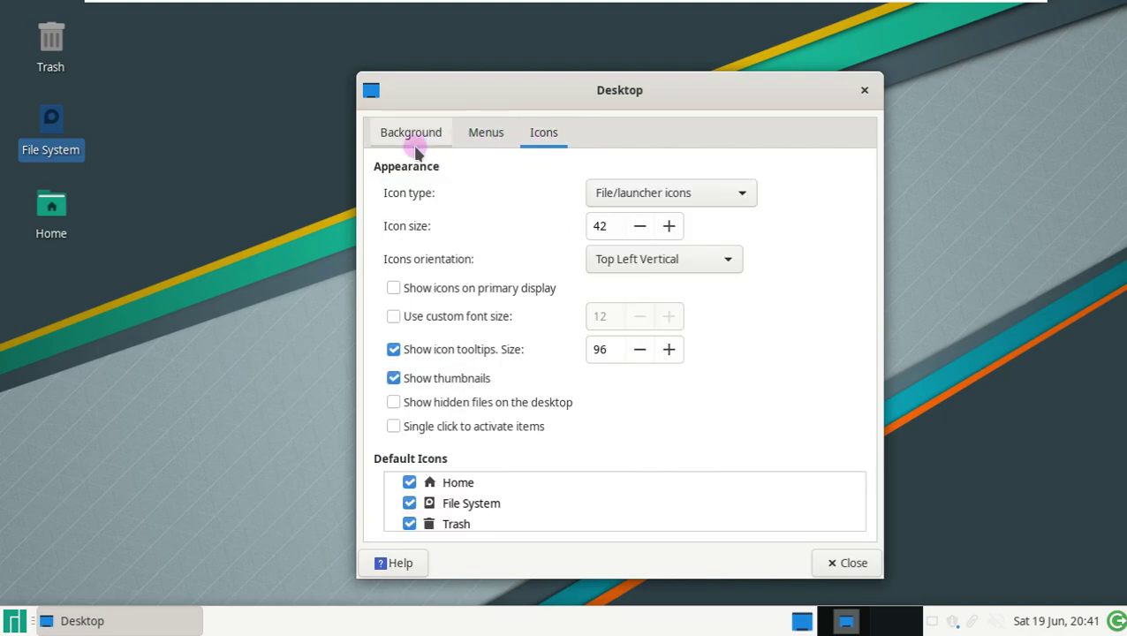
pyautogui.click(415, 141)
pyautogui.click(729, 316)
pyautogui.moveTo(631, 93); pyautogui.dragTo(641, 121)
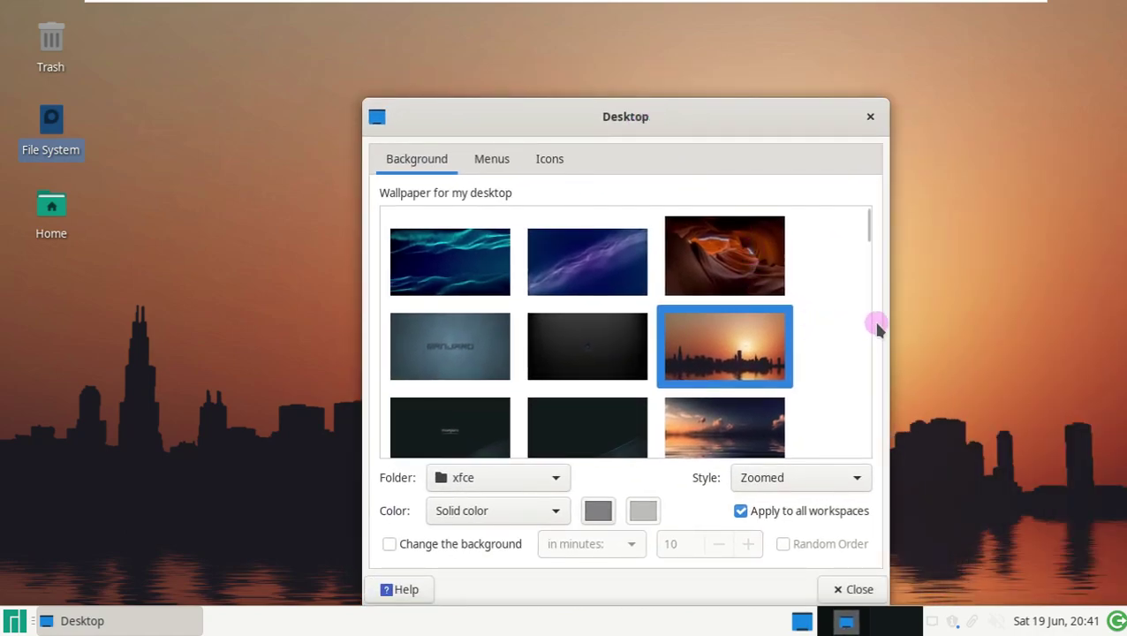
pyautogui.moveTo(870, 234); pyautogui.dragTo(868, 243)
# - Try the clouds-over-water wallpaper, then settle on the balloon sunset over water
pyautogui.click(724, 326)
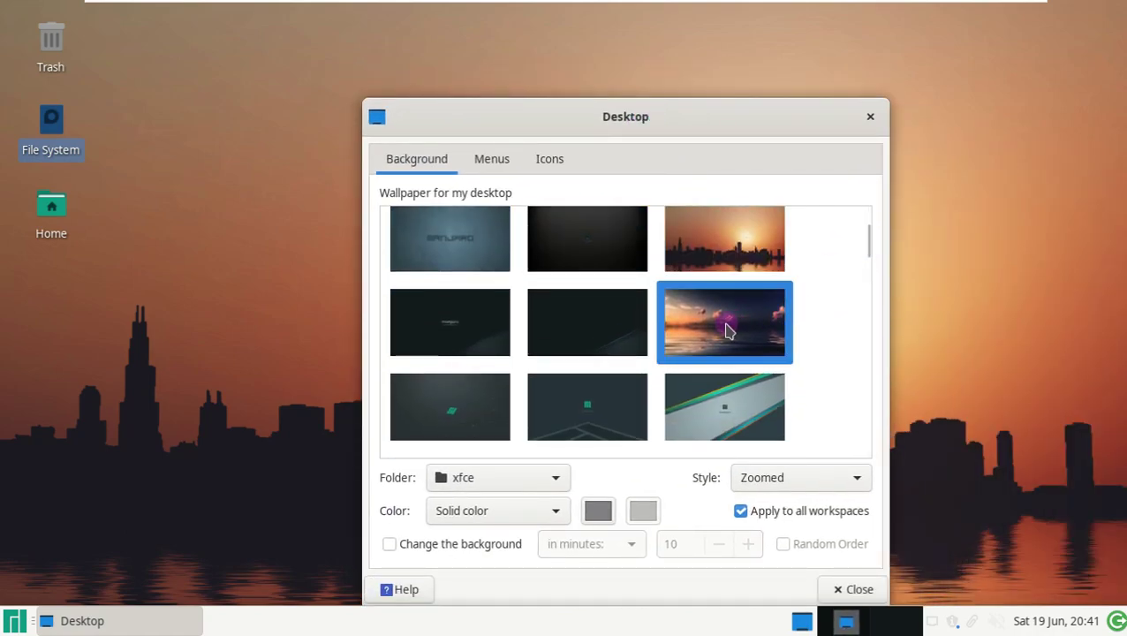
pyautogui.moveTo(668, 126)
pyautogui.mouseDown()
pyautogui.moveTo(1095, 434)
pyautogui.moveTo(651, 127)
pyautogui.mouseUp()
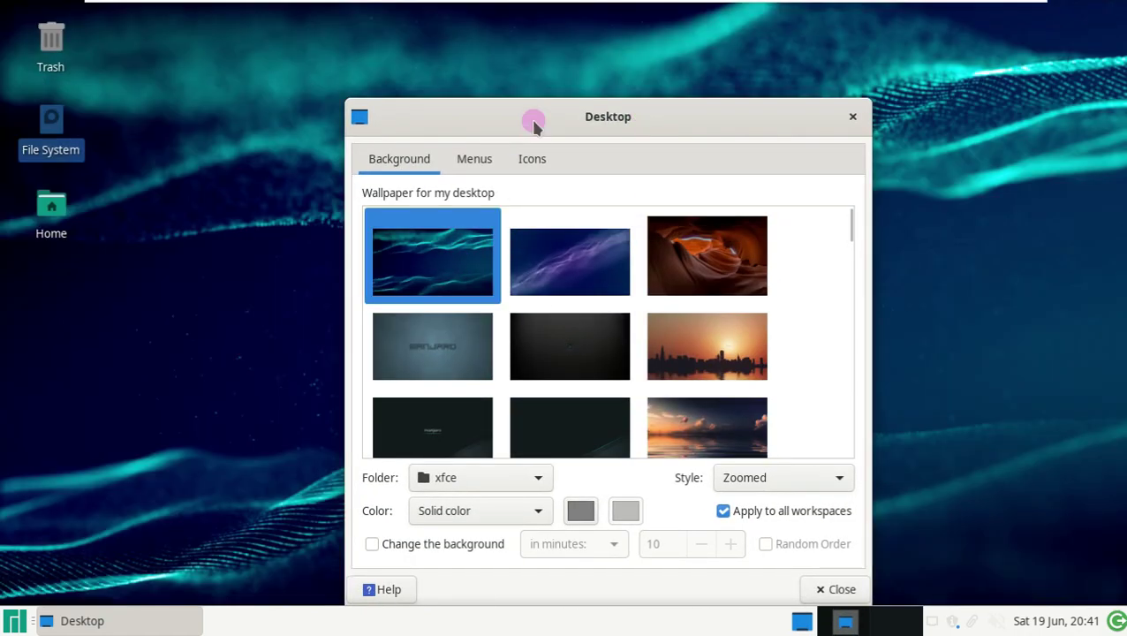
pyautogui.moveTo(534, 124); pyautogui.dragTo(468, 83)
pyautogui.click(717, 446)
# - Recheck the Menus and Icons tabs, and switch the wallpaper folder to backgrounds, then back to xfce
pyautogui.click(477, 195)
pyautogui.click(490, 133)
pyautogui.click(330, 130)
pyautogui.click(465, 454)
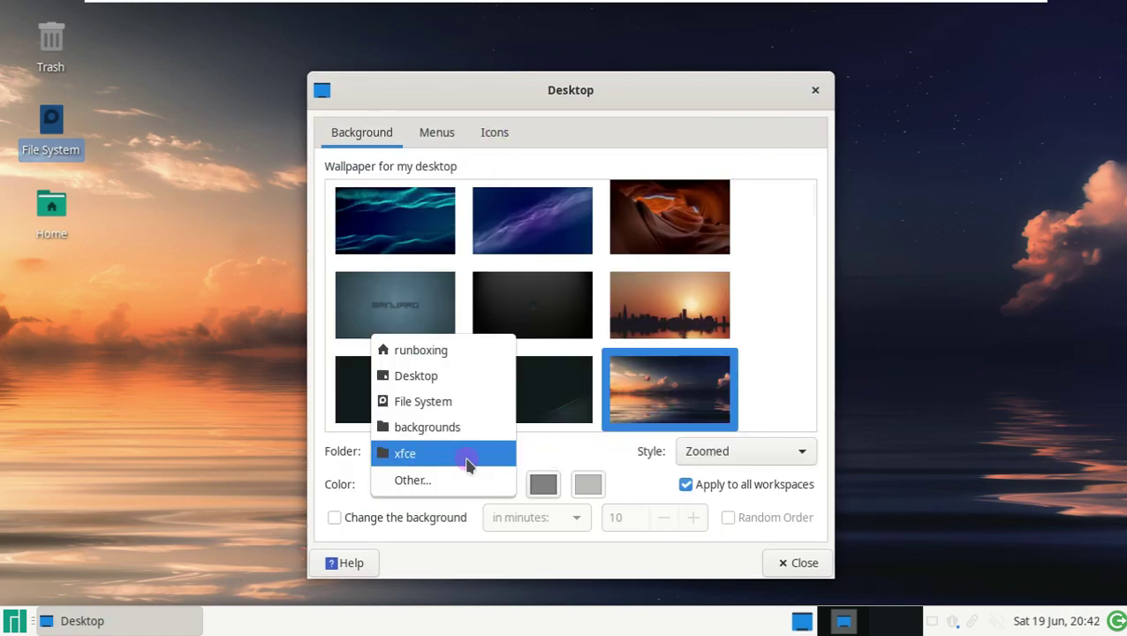
pyautogui.click(464, 427)
pyautogui.click(469, 452)
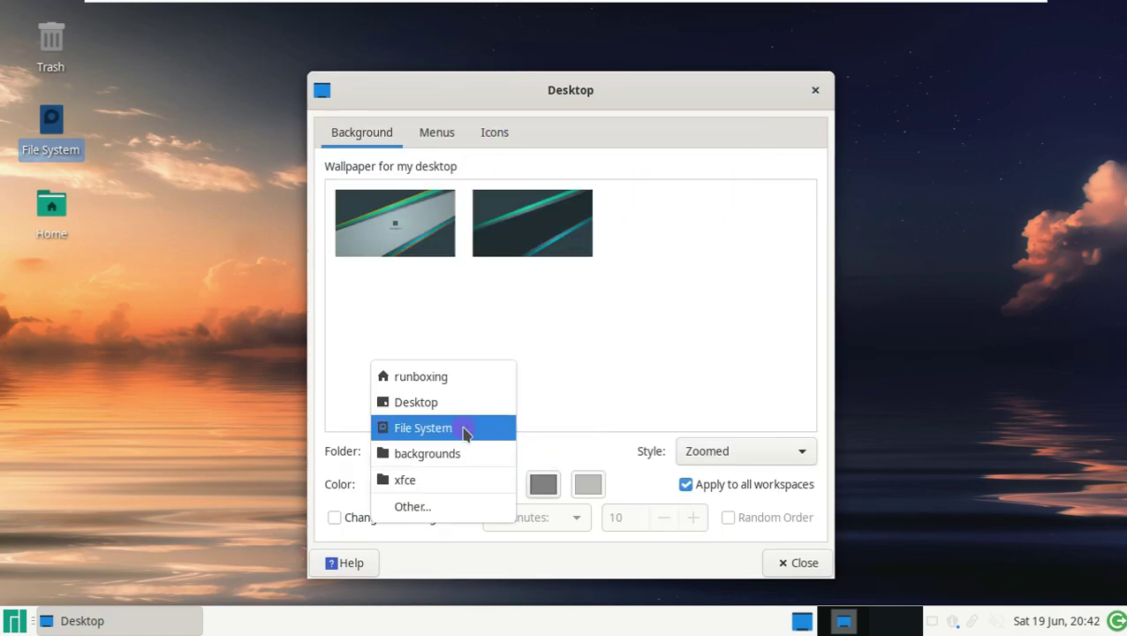
pyautogui.click(453, 479)
# - Try horizontal and vertical gradient colours, choose transparent, and close Desktop settings
pyautogui.click(453, 485)
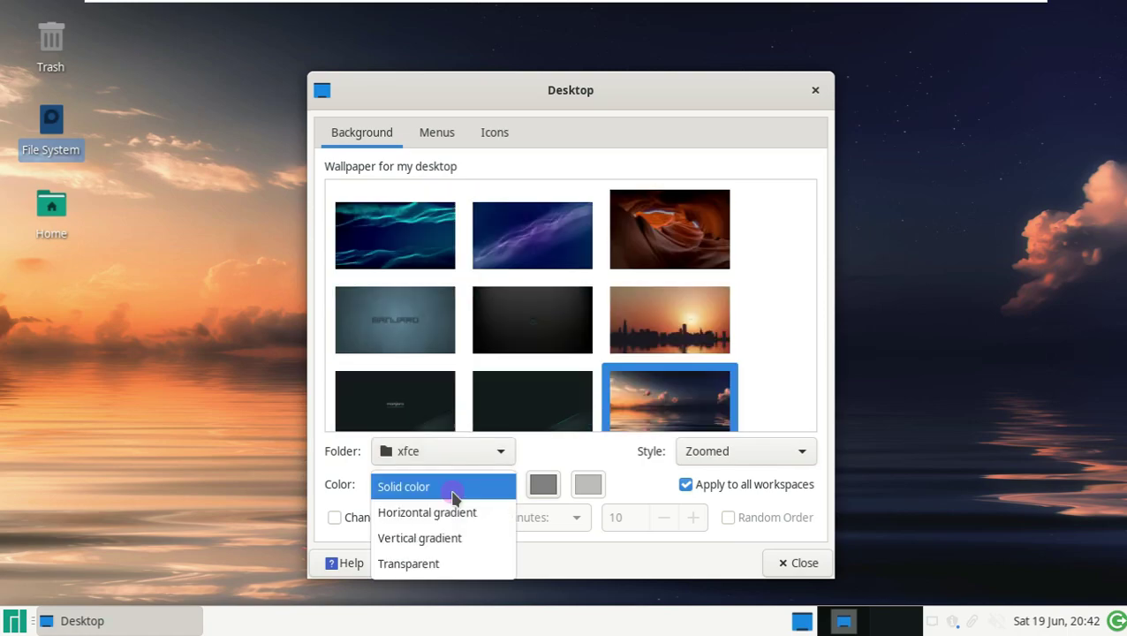
pyautogui.click(450, 521)
pyautogui.click(468, 484)
pyautogui.click(460, 513)
pyautogui.click(466, 484)
pyautogui.click(453, 516)
pyautogui.click(791, 561)
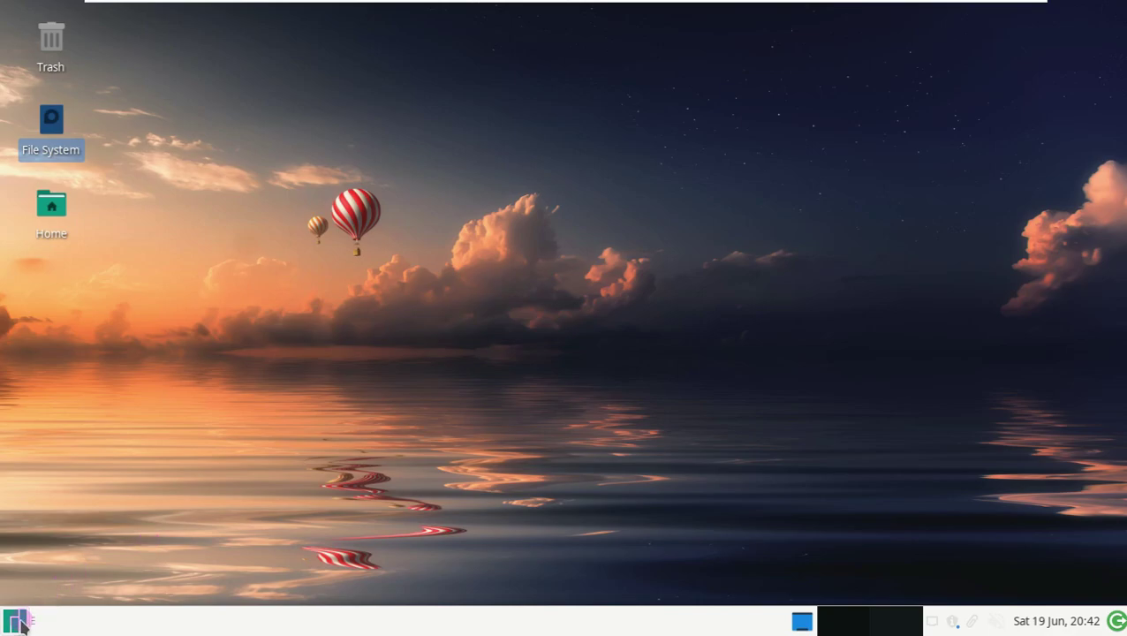
pyautogui.click(14, 621)
pyautogui.click(402, 543)
pyautogui.scroll(-3, 137, 530)
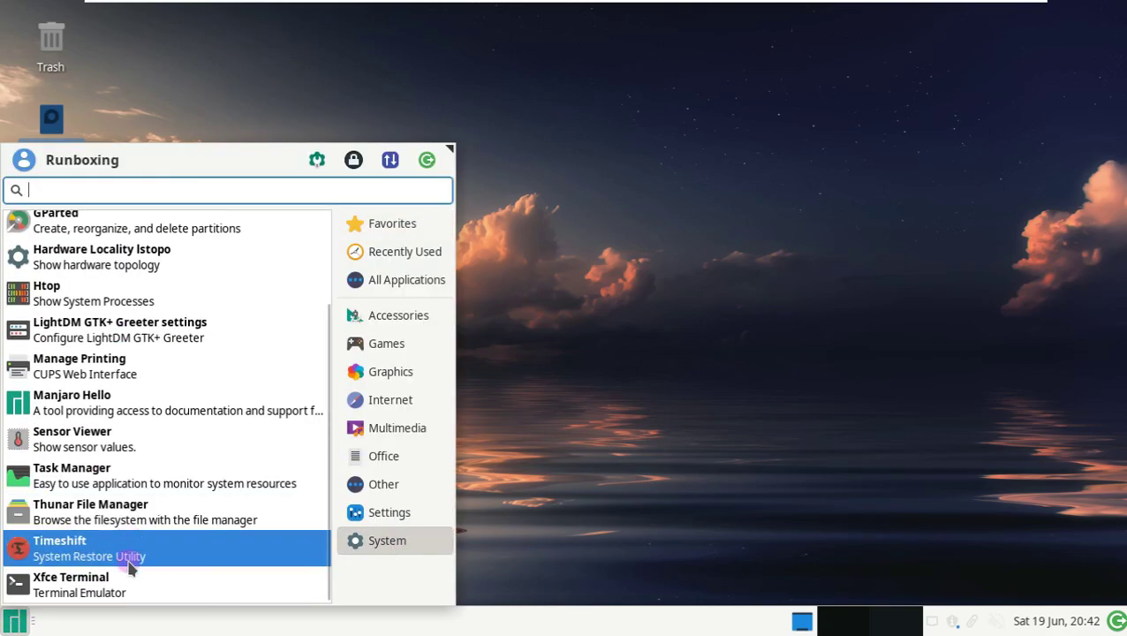
pyautogui.scroll(3, 150, 371)
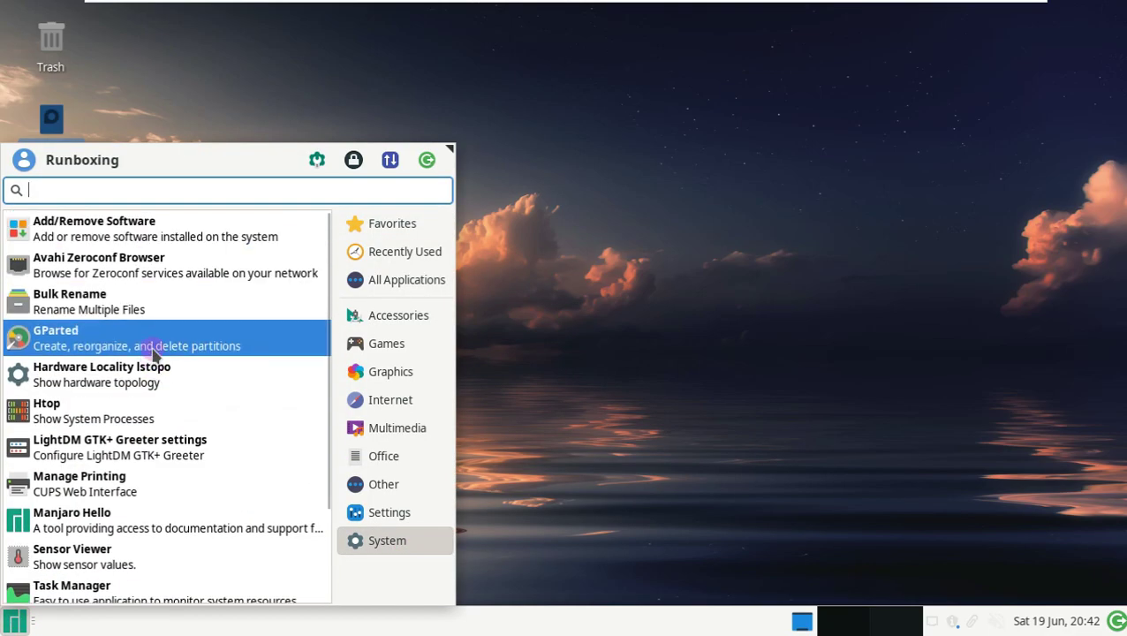
pyautogui.click(411, 508)
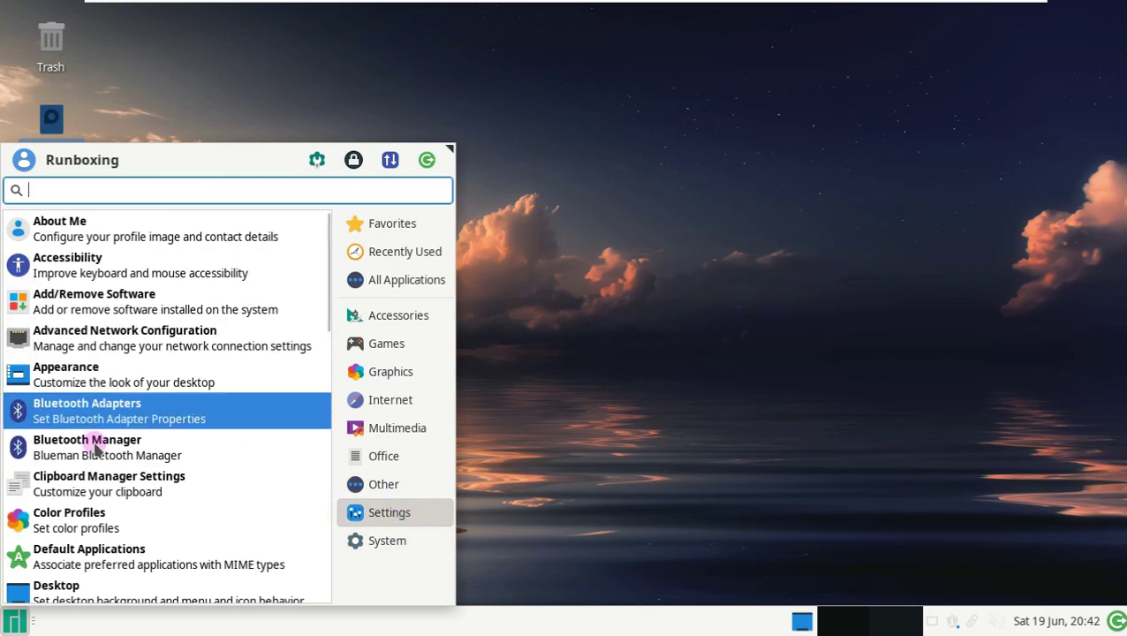
pyautogui.scroll(-5, 105, 377)
pyautogui.scroll(-5, 104, 378)
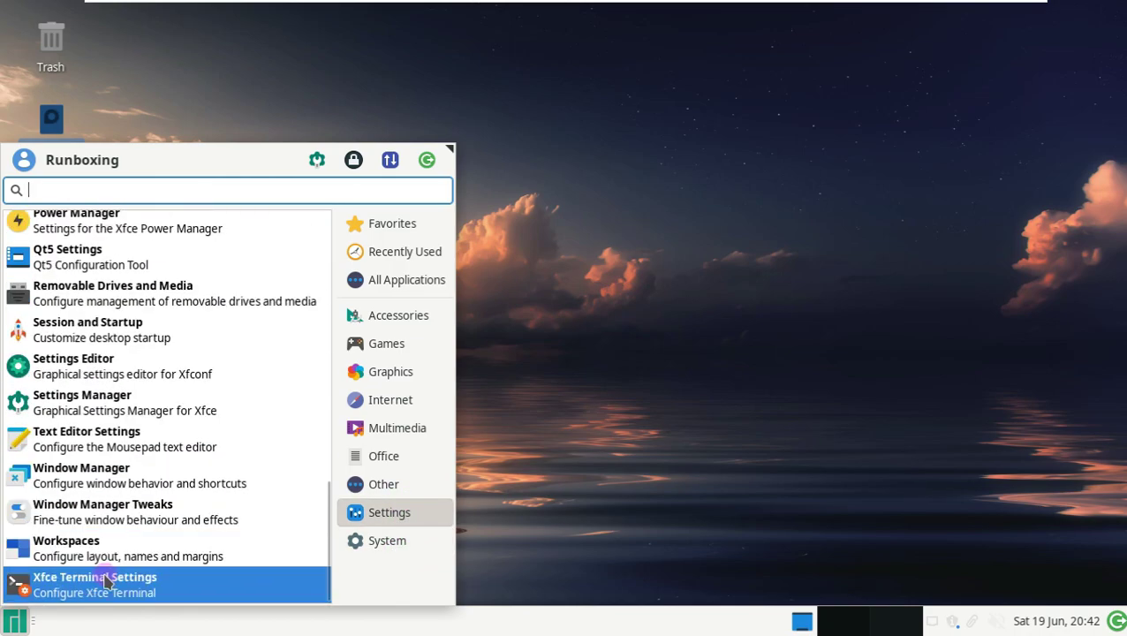
pyautogui.scroll(1, 144, 360)
pyautogui.click(124, 305)
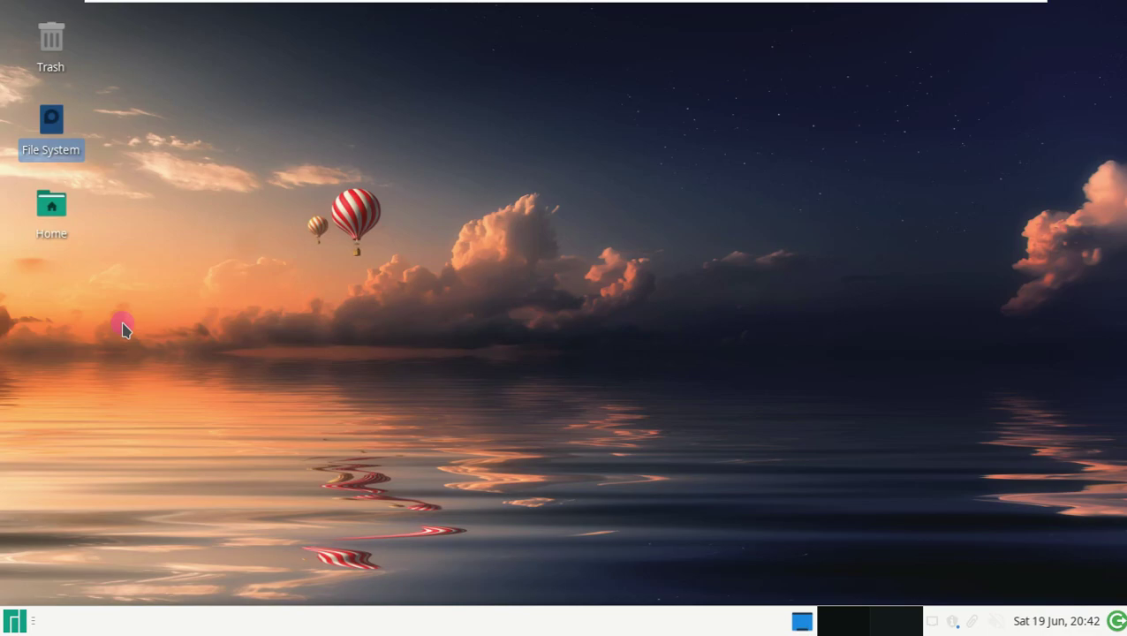
pyautogui.click(448, 109)
pyautogui.click(508, 110)
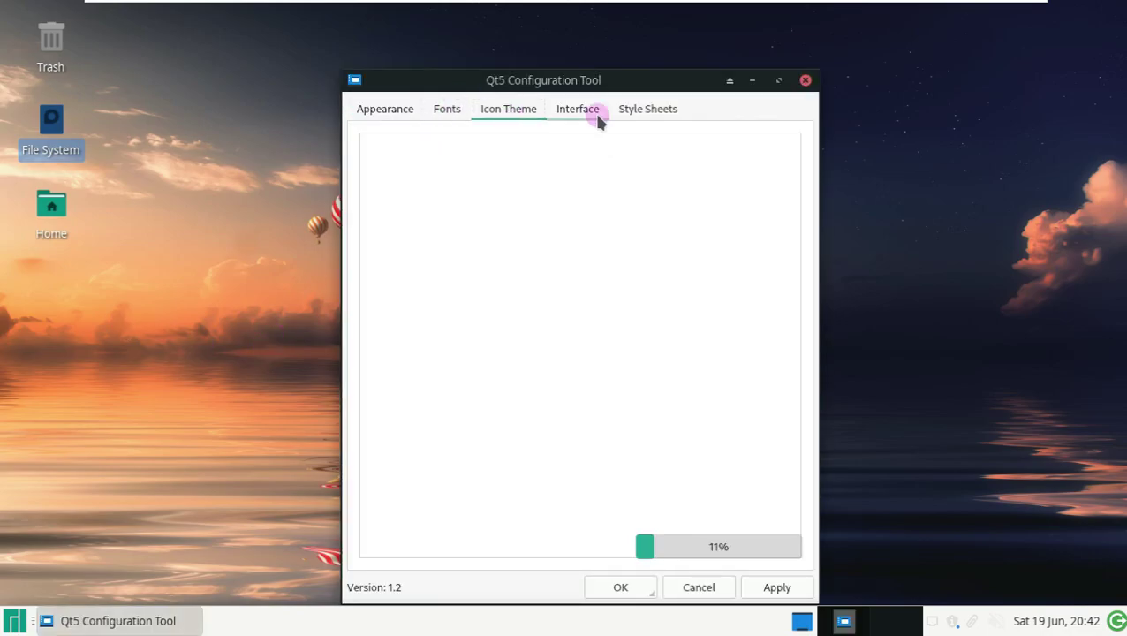
pyautogui.click(590, 113)
pyautogui.click(522, 119)
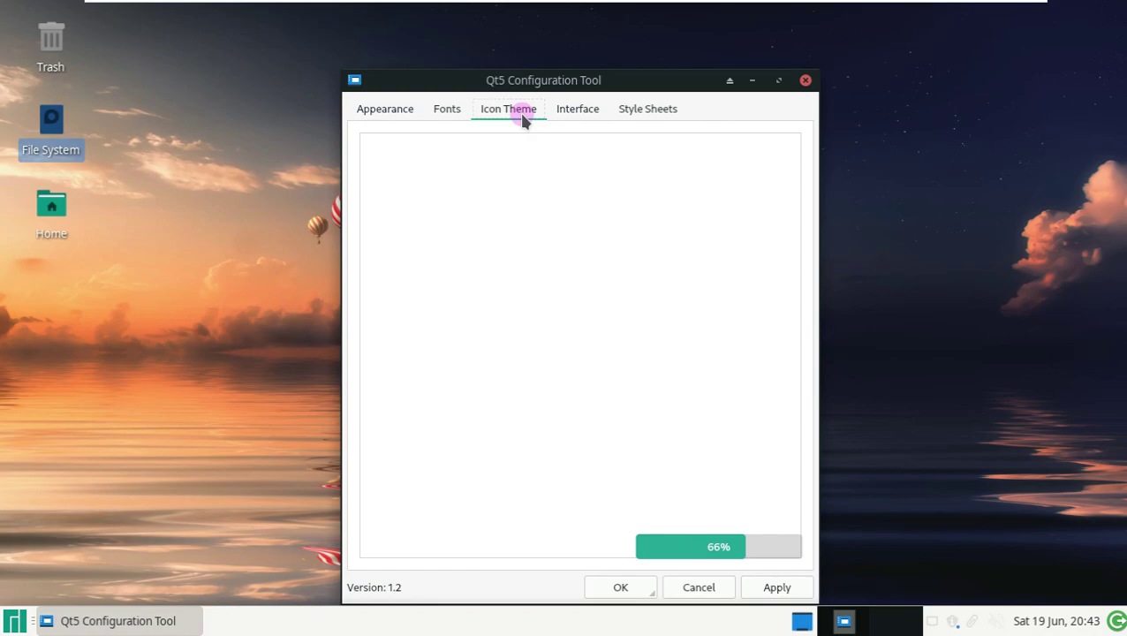
pyautogui.click(578, 110)
pyautogui.click(647, 108)
pyautogui.click(805, 81)
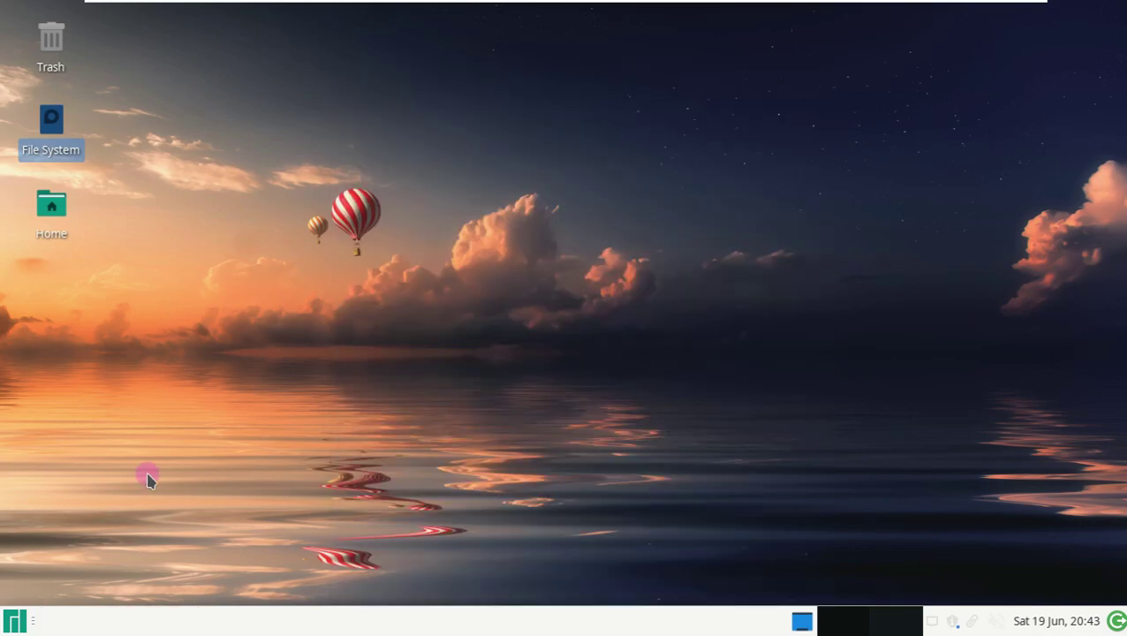
pyautogui.click(15, 621)
# - Lock the screen, unlock it with the account password, and open the menu's log-out options
pyautogui.click(389, 160)
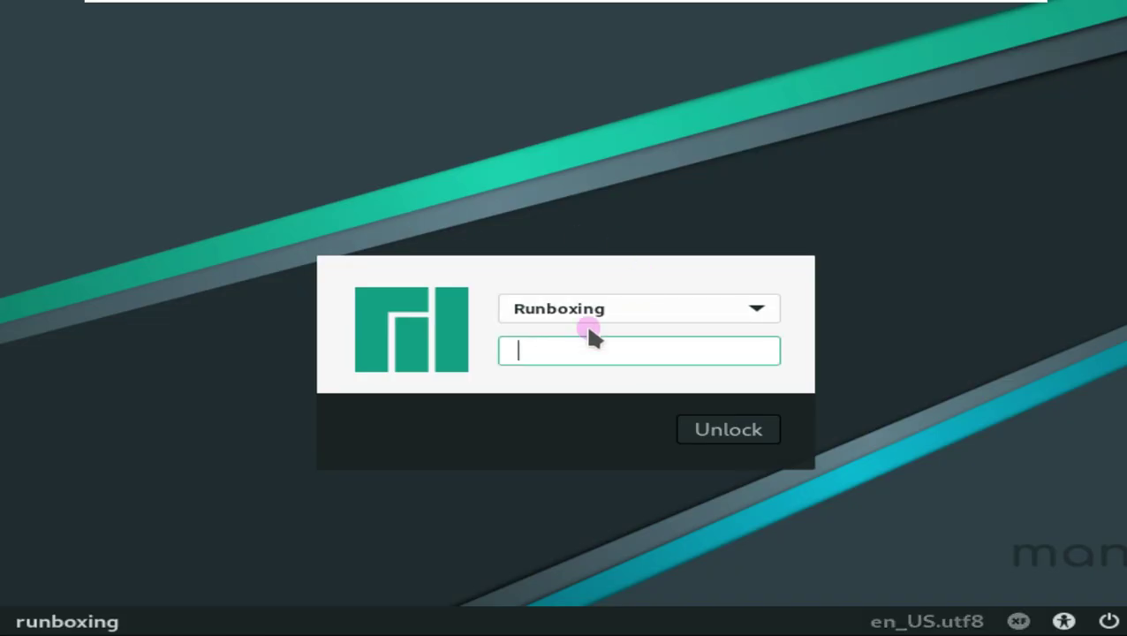
pyautogui.click(723, 309)
pyautogui.click(722, 309)
pyautogui.click(684, 355)
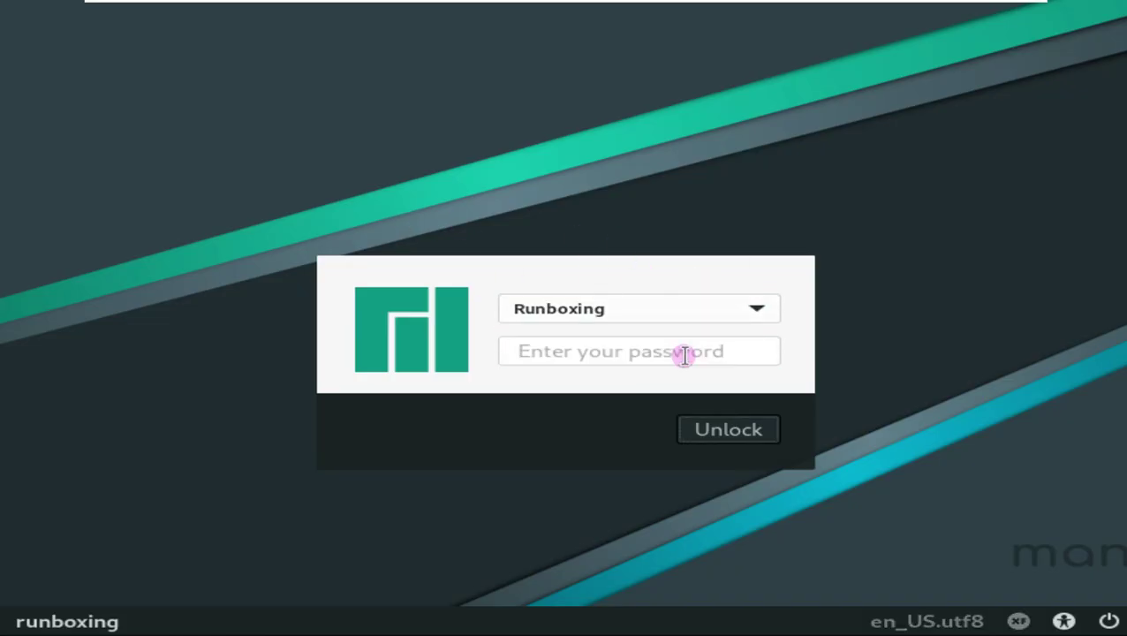
pyautogui.press('Return')
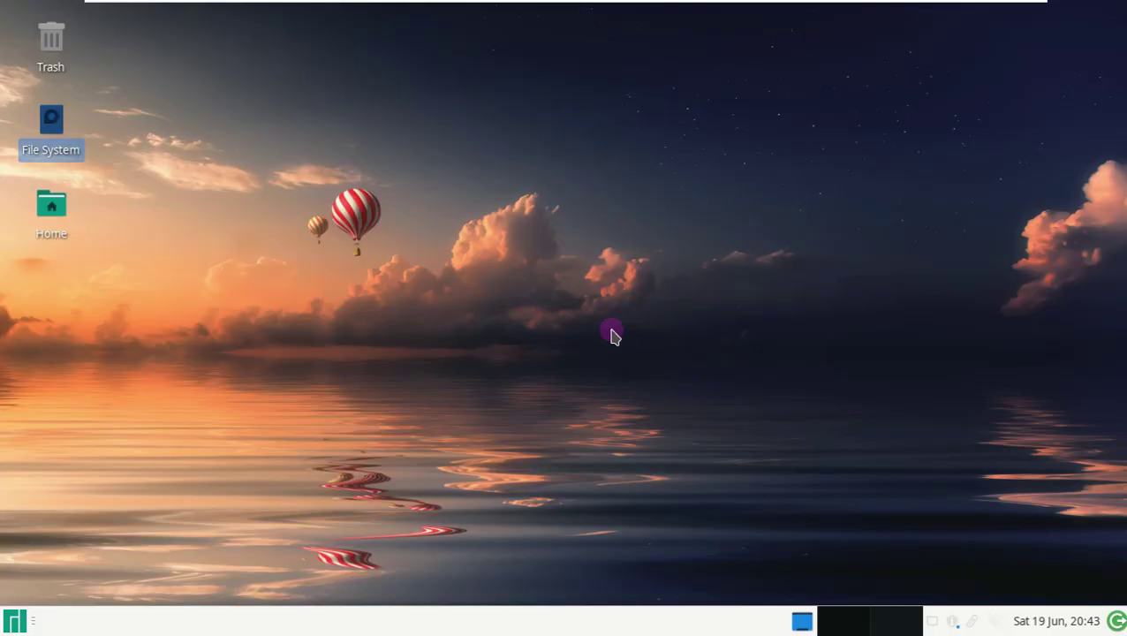
pyautogui.click(15, 622)
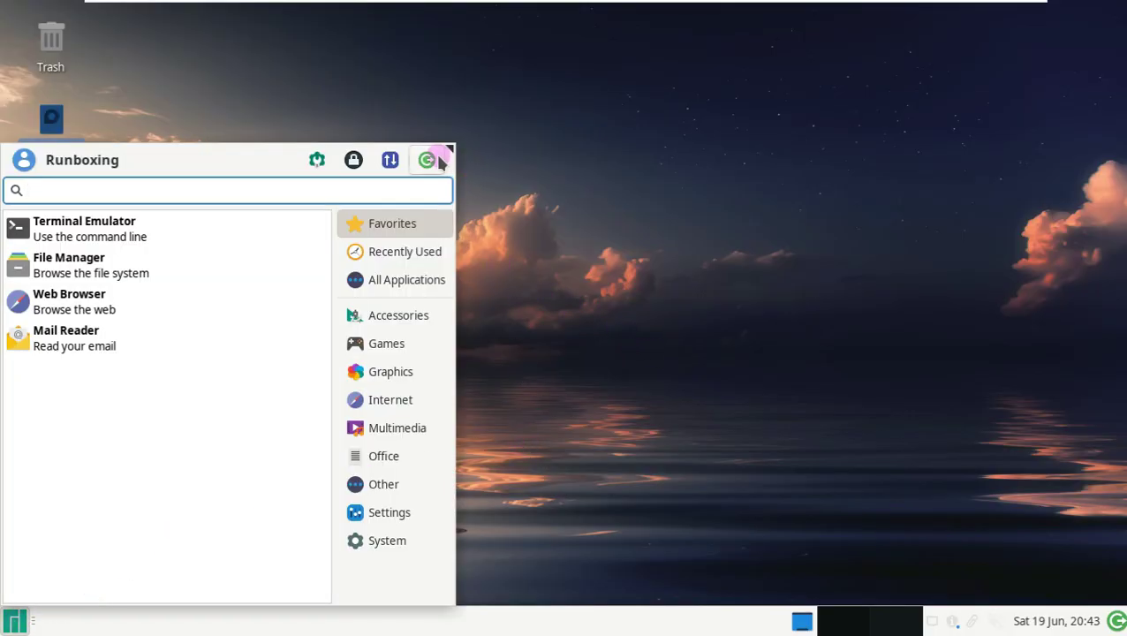
pyautogui.click(428, 160)
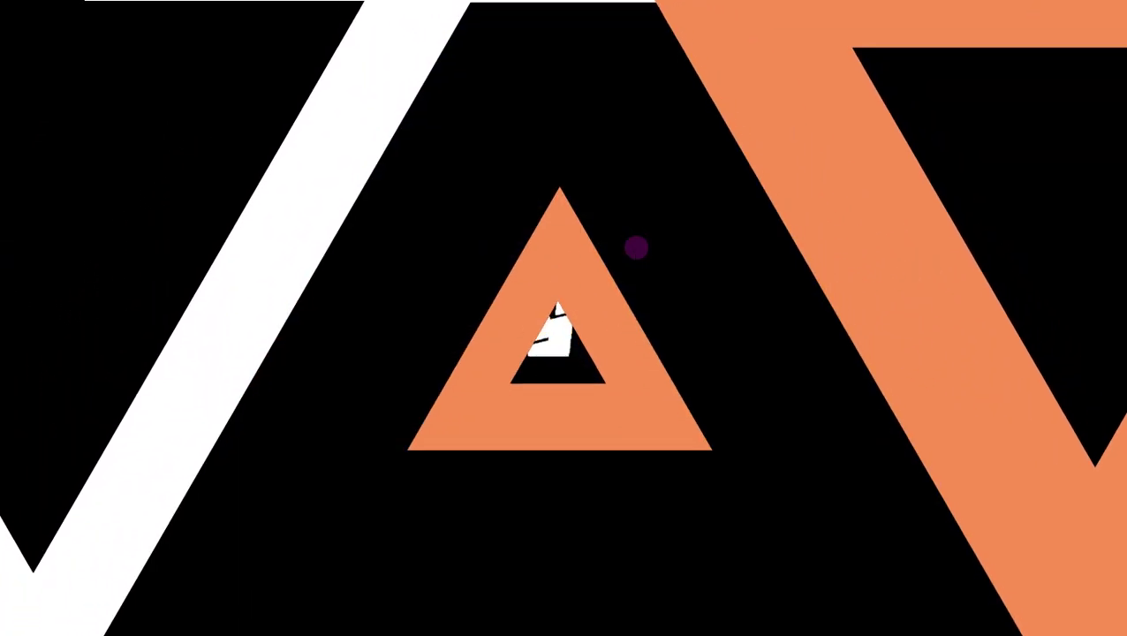